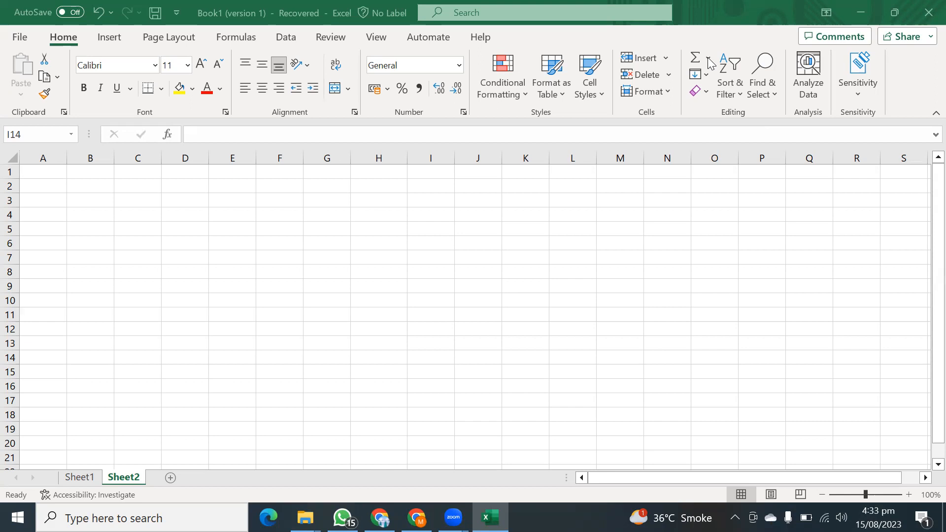
left_click(708, 59)
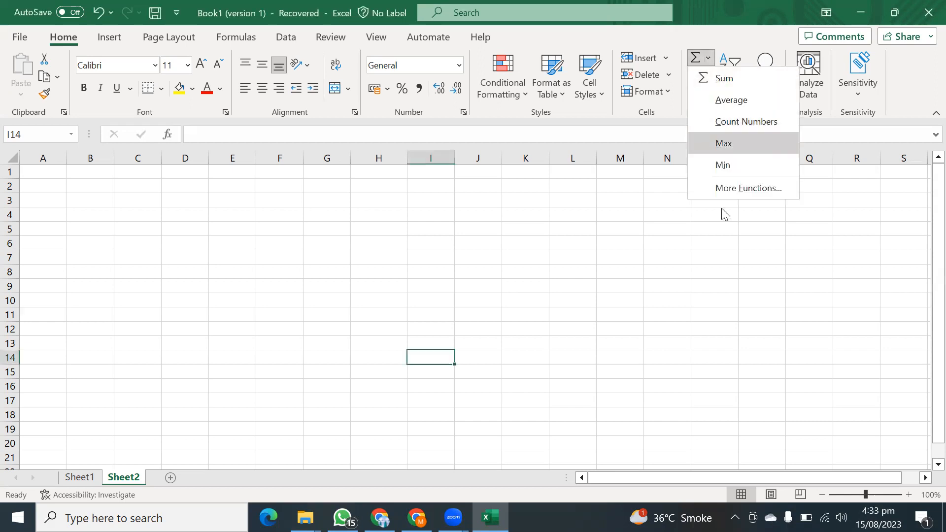
left_click(630, 230)
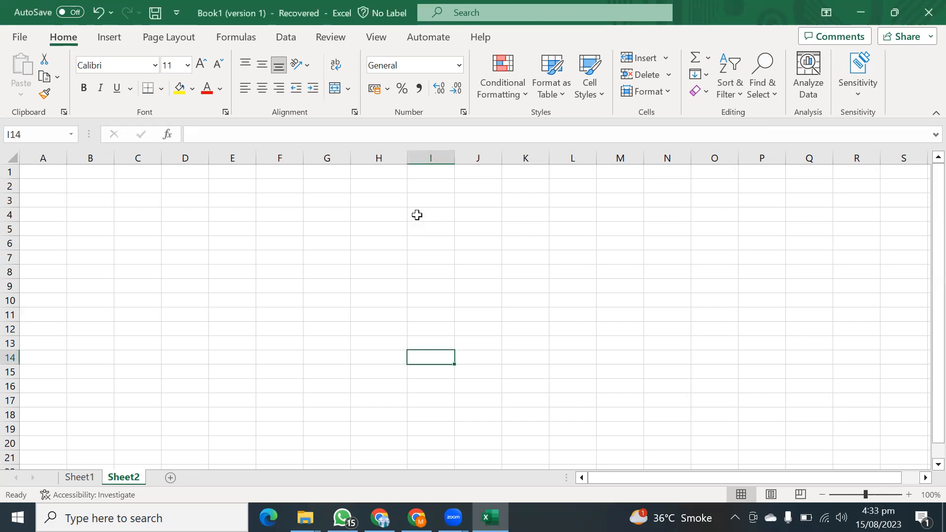
Step: Enter the numbers 9, 8, 7, 6, 5, 4, 3 and 2 down cells I3 to I10
left_click(428, 200)
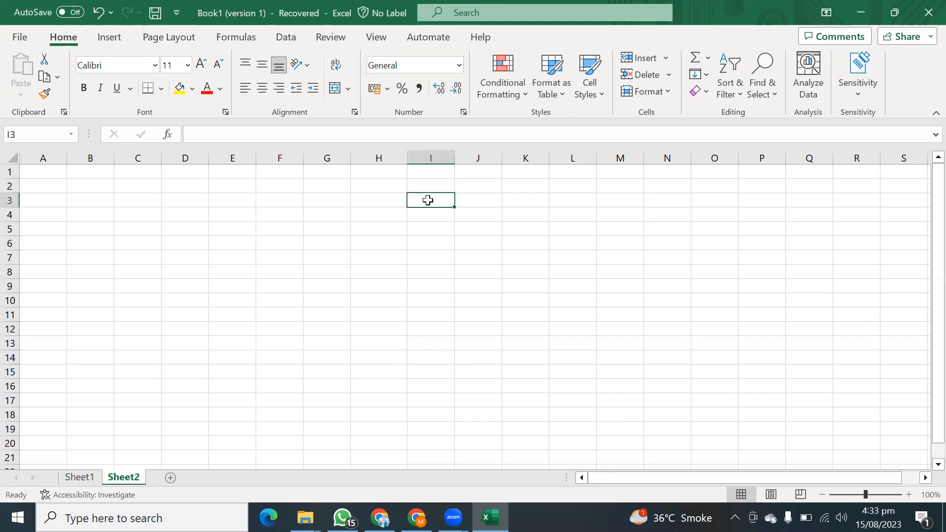
type("9")
key("Return")
type("8")
key("Return")
type("7")
key("Return")
type("6")
key("Return")
type("5")
key("Return")
type("4")
key("Return")
type("3")
key("Return")
type("2")
key("Return")
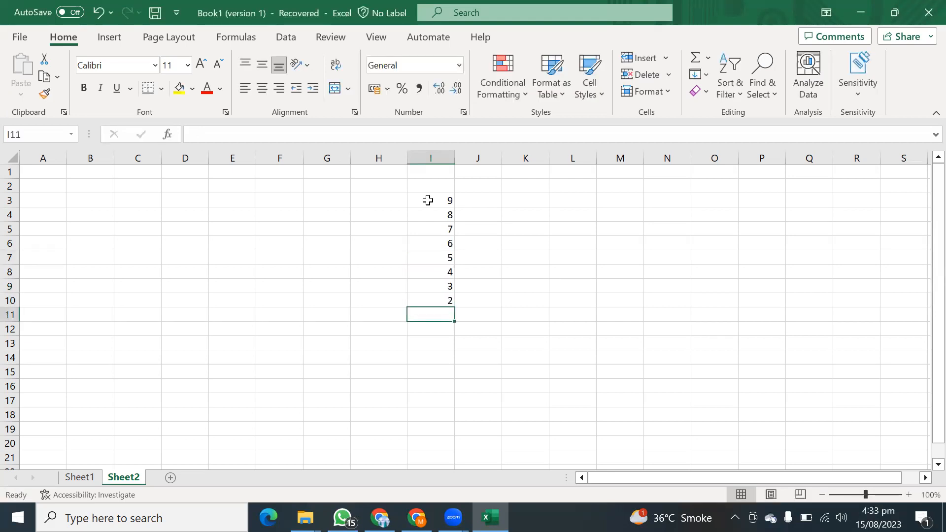
Step: Insert the AutoSum total of I3:I10 in cell I11, and clear that cell again
left_click_drag(445, 201, 446, 299)
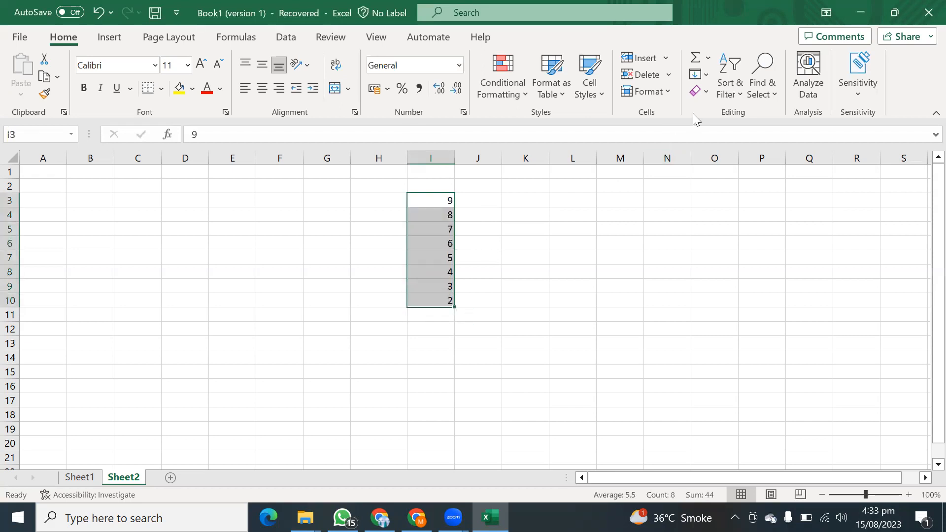
left_click(709, 59)
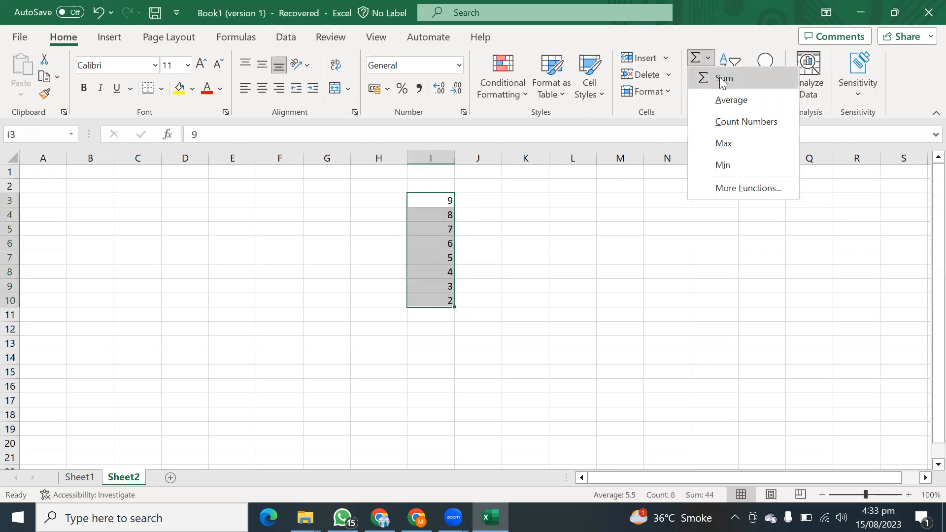
left_click(722, 82)
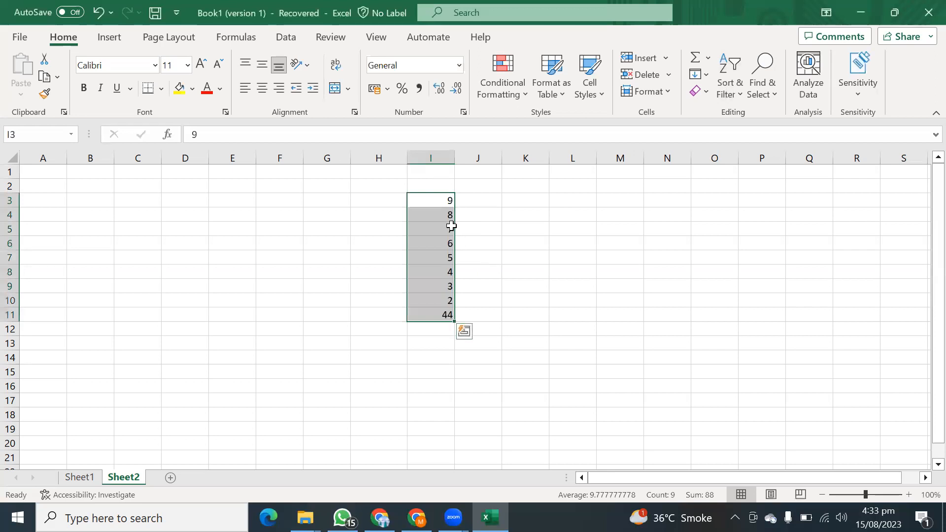
left_click(438, 316)
Step: Insert the AutoSum average of I3:I10 in cell I11, and clear that cell again
left_click_drag(435, 200, 445, 301)
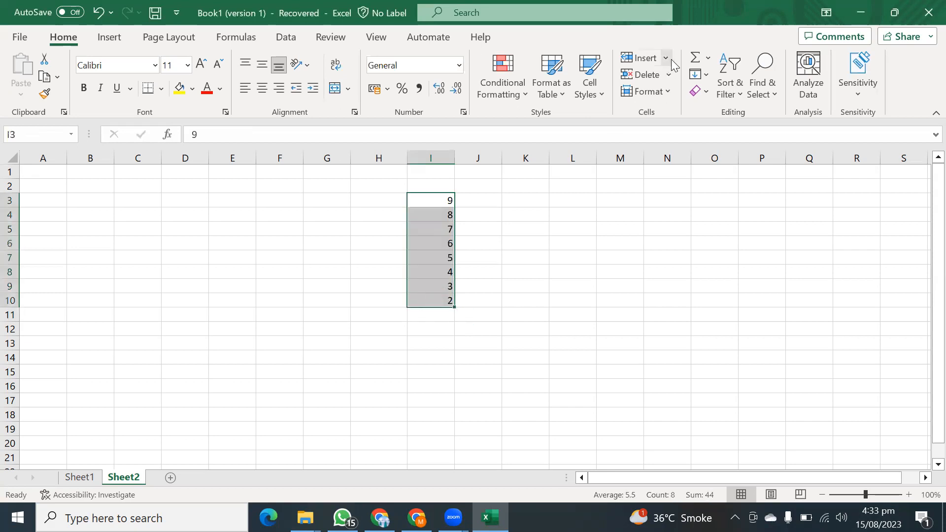
left_click(709, 58)
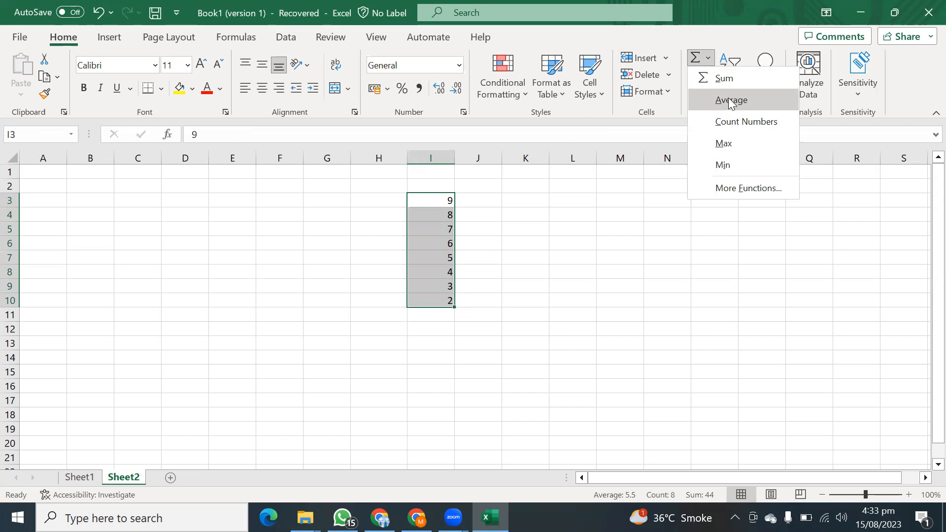
left_click(732, 101)
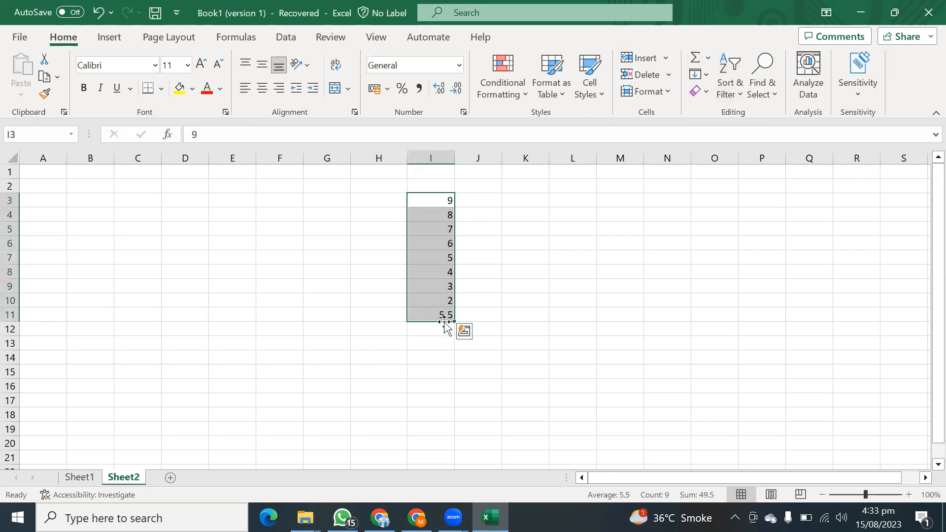
left_click(530, 300)
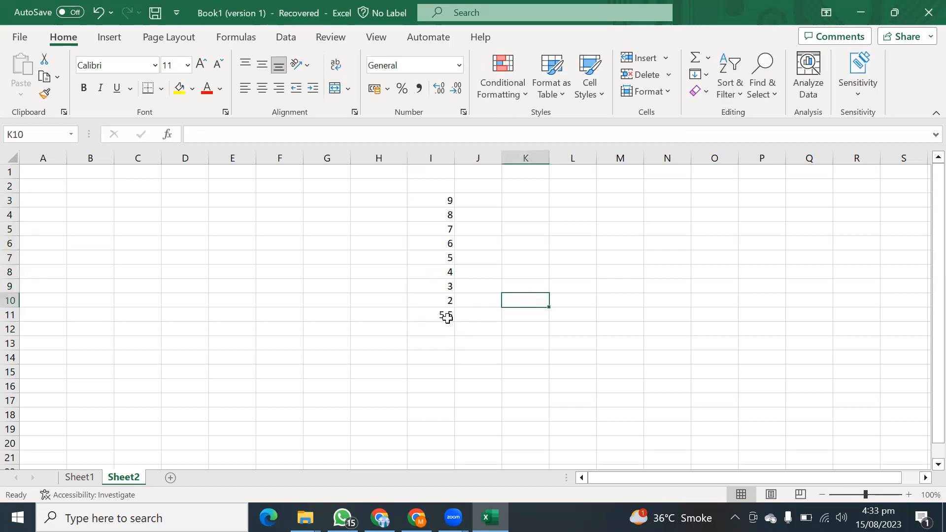
left_click(447, 317)
key("Delete")
Step: Insert the Count Numbers result for I3:I10 in cell I11, and delete it again
left_click_drag(433, 203, 439, 296)
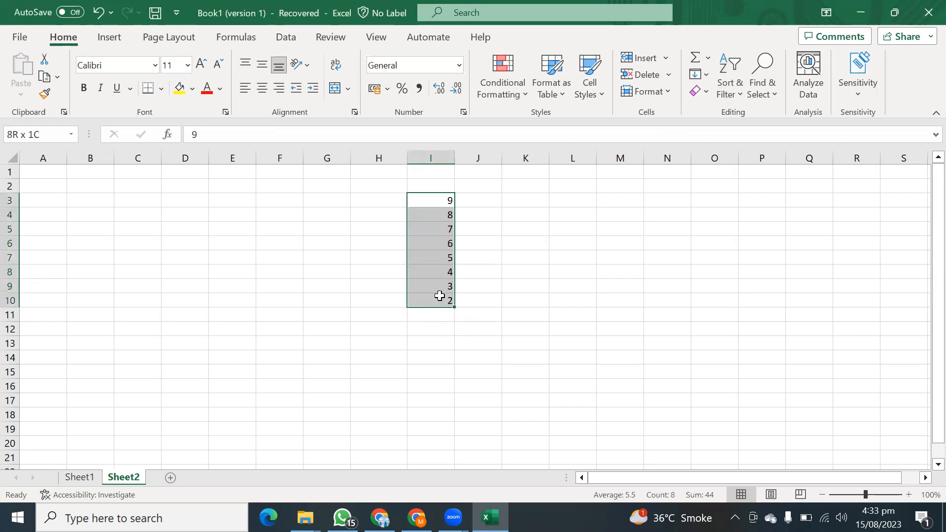
left_click(708, 58)
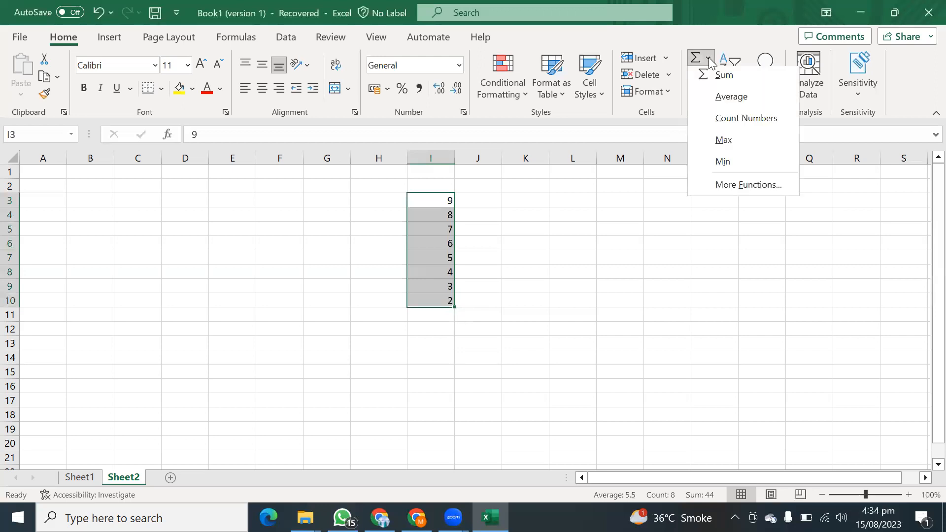
left_click(732, 121)
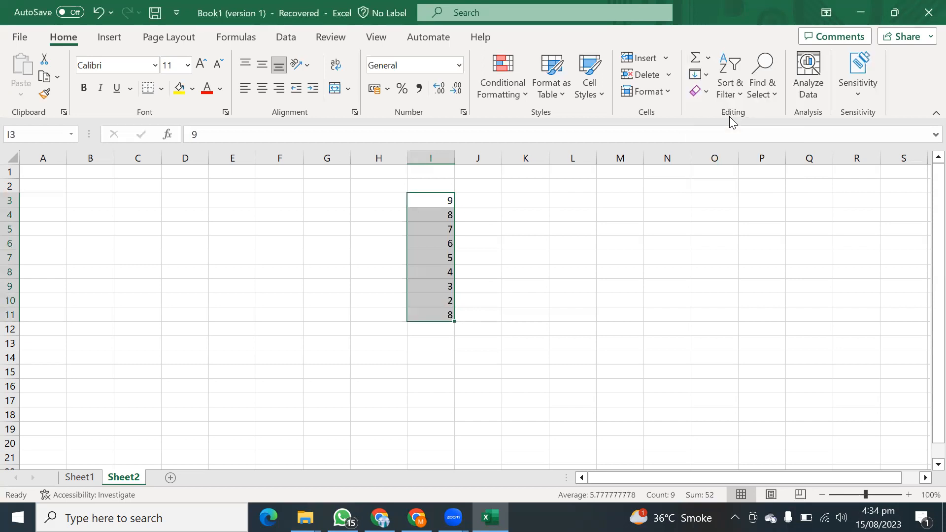
left_click(446, 316)
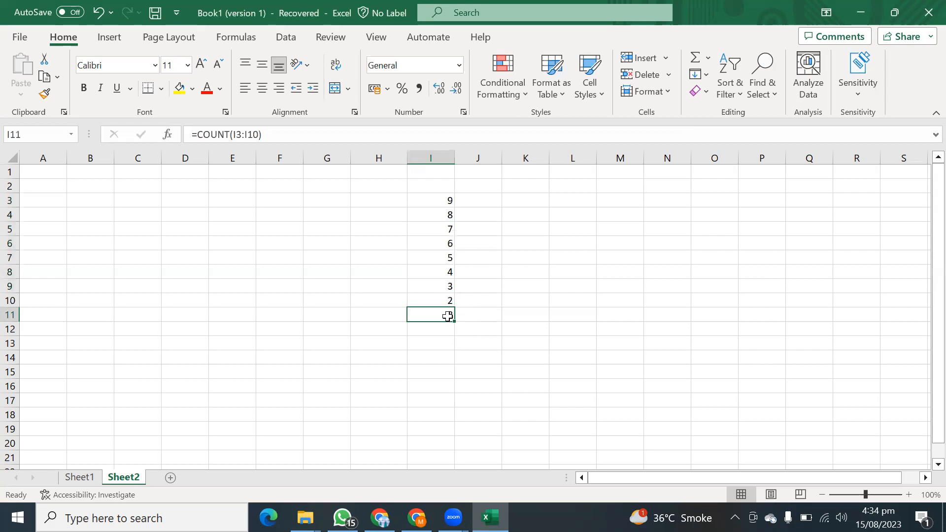
key("Delete")
Step: Insert the maximum of I3:I10 in cell I11 with the Max function, and delete it again
left_click_drag(440, 195, 446, 301)
left_click(708, 58)
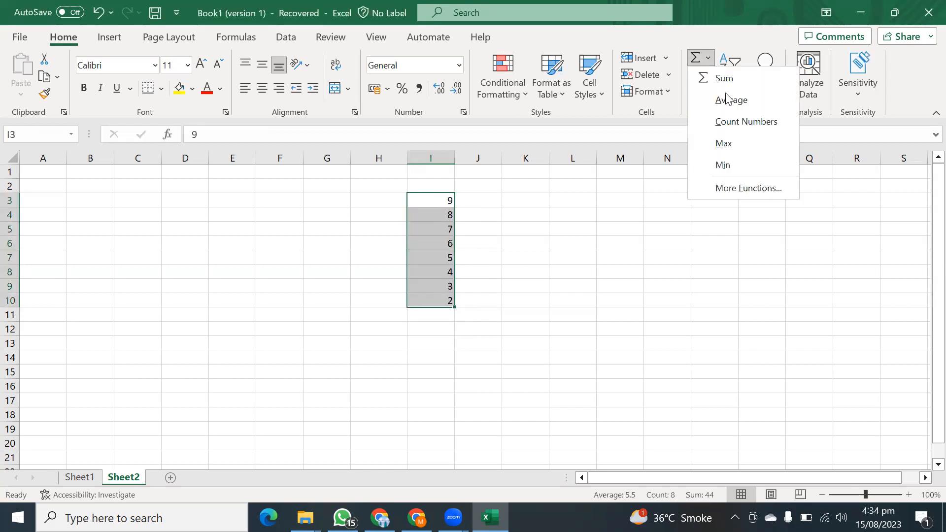
left_click(739, 142)
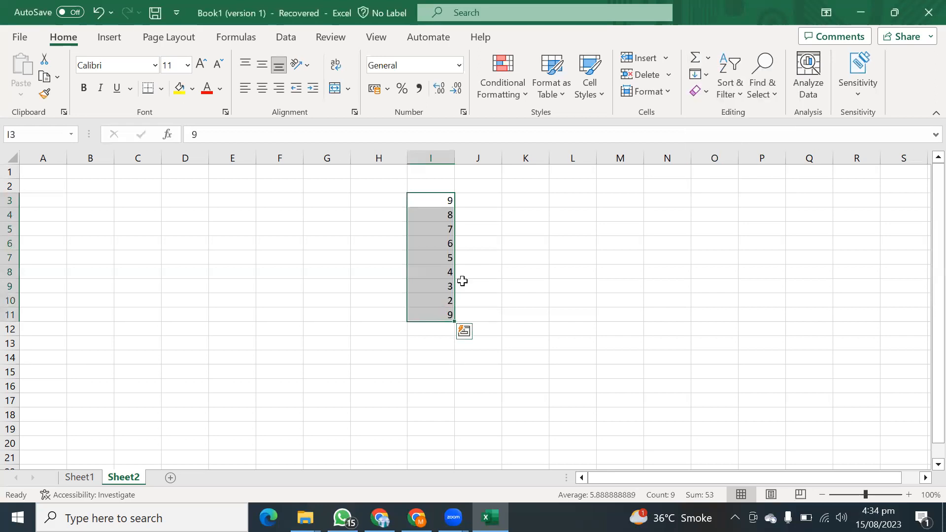
left_click(446, 315)
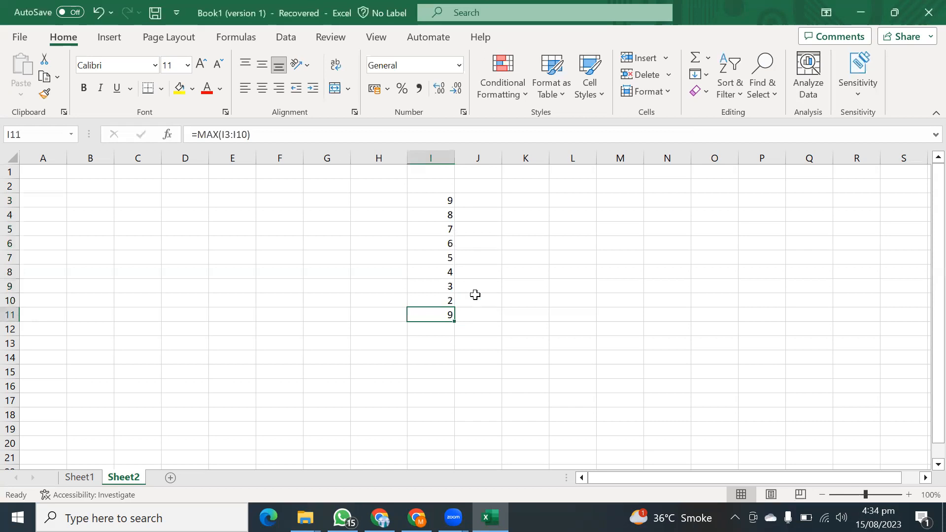
key("Delete")
Step: Insert the minimum of I3:I10 in cell I11 with the Min function, and delete it again
left_click_drag(444, 205, 443, 300)
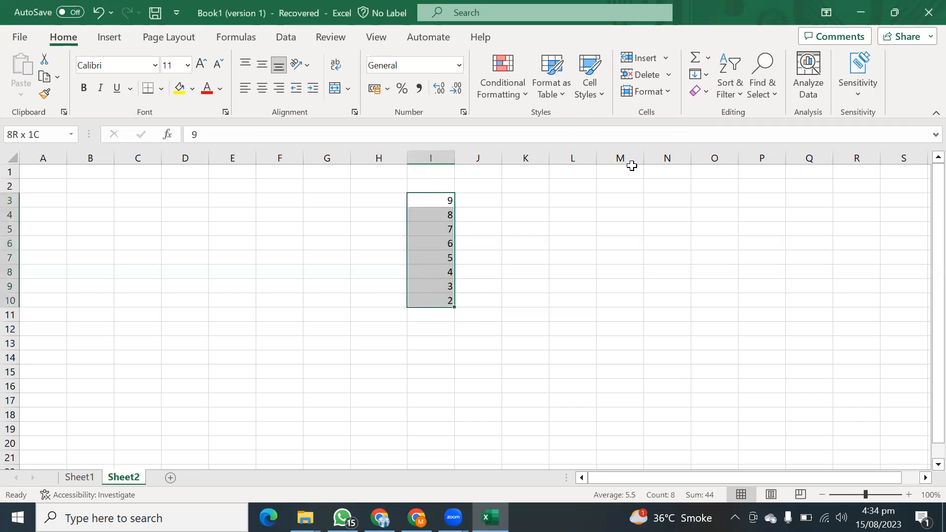
left_click(707, 58)
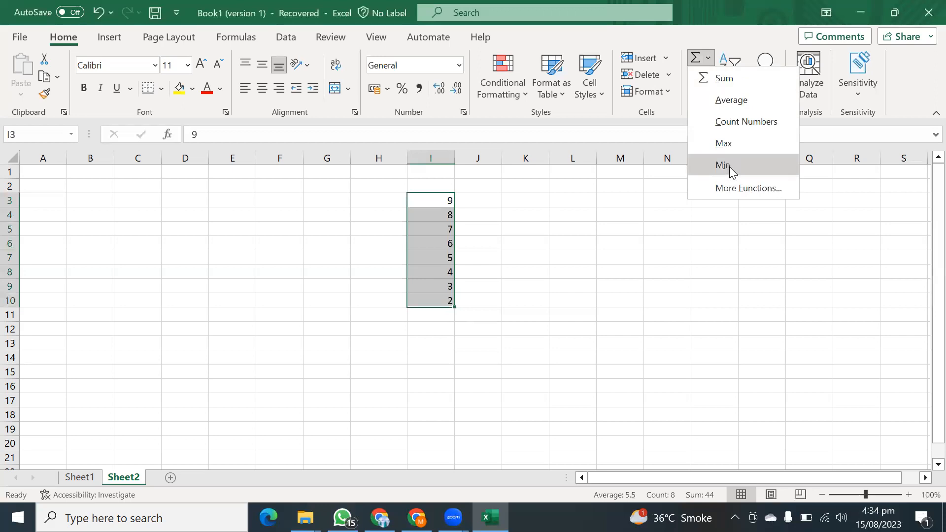
left_click(723, 166)
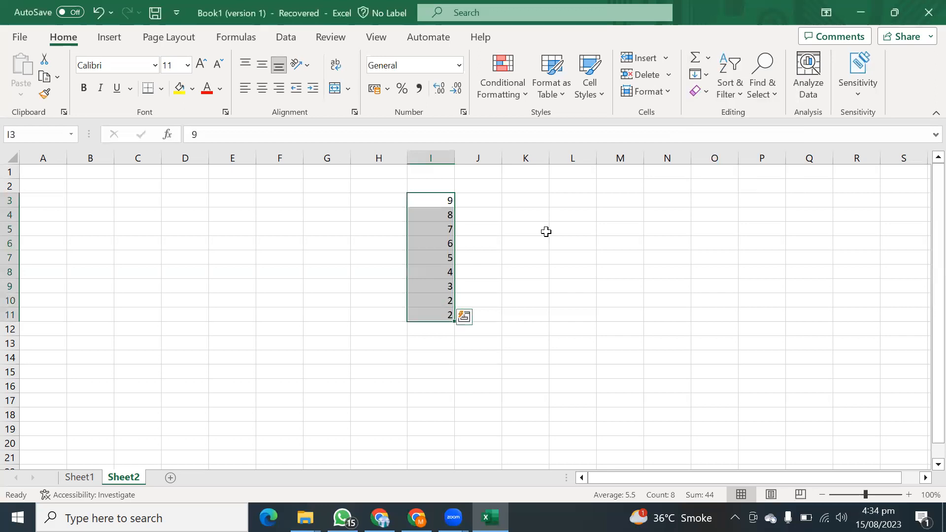
left_click(446, 317)
key("Delete")
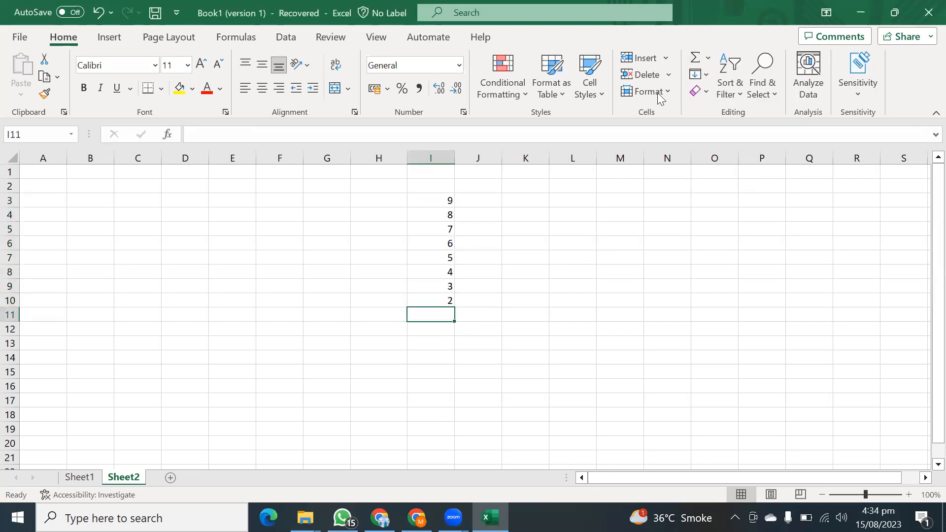
Step: View the additional functions offered for cell I11, and close the function list without inserting one
left_click(708, 58)
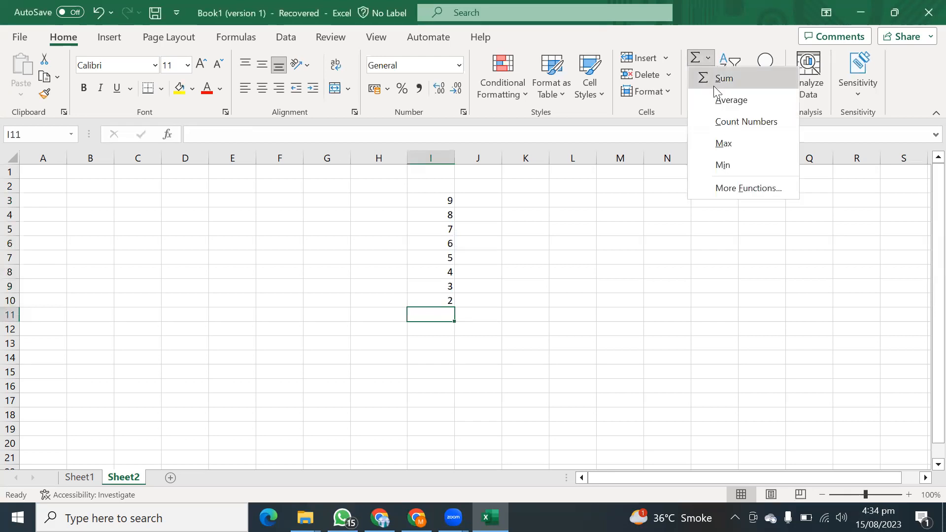
left_click(733, 190)
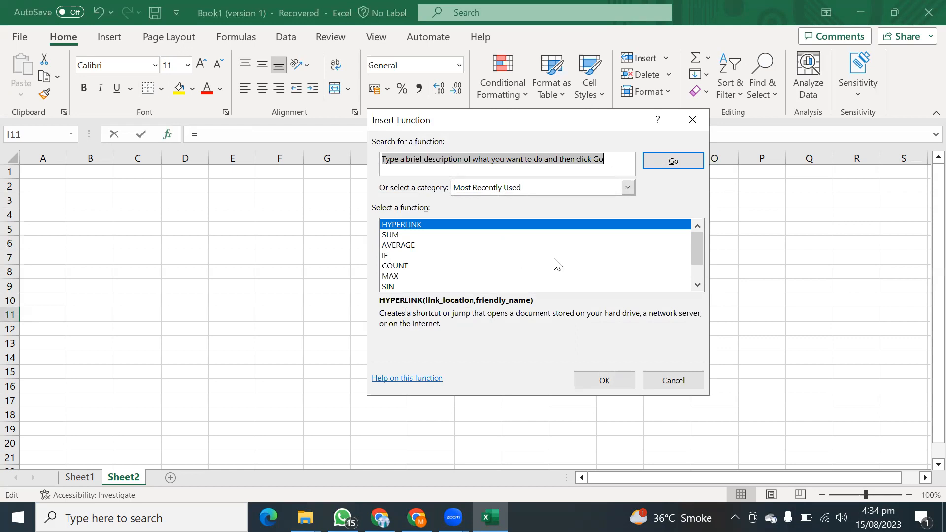
left_click(694, 120)
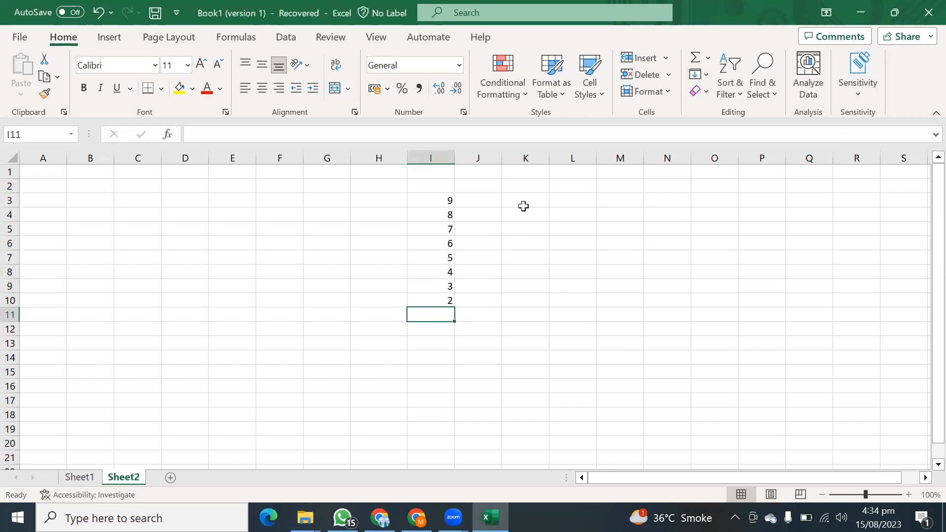
left_click(453, 201)
left_click(524, 213)
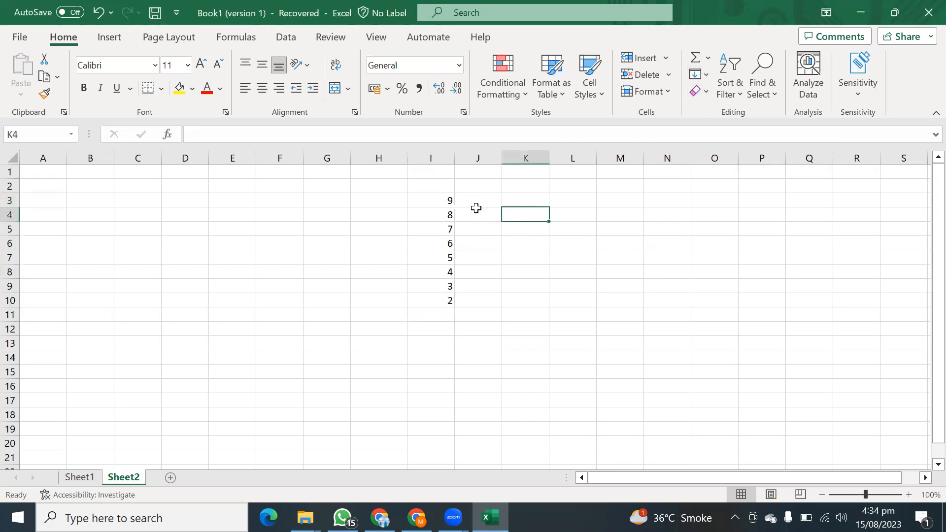
Step: Fill the 9 from cell I3 rightward across the row through cell Q3
left_click_drag(446, 200, 800, 203)
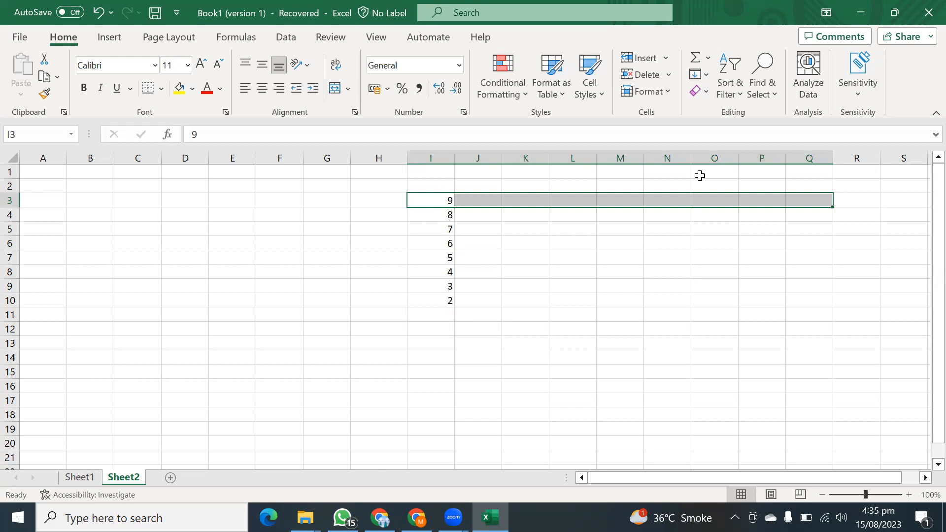
left_click(707, 75)
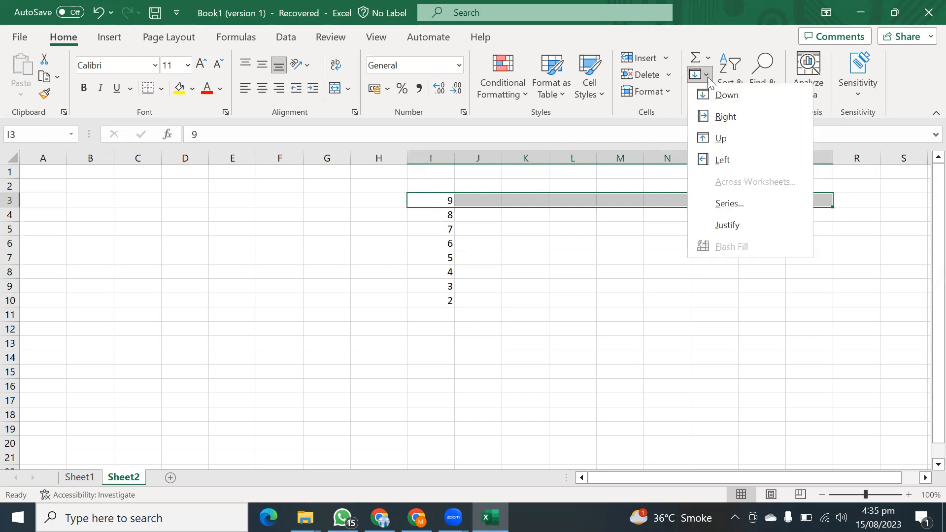
left_click(722, 117)
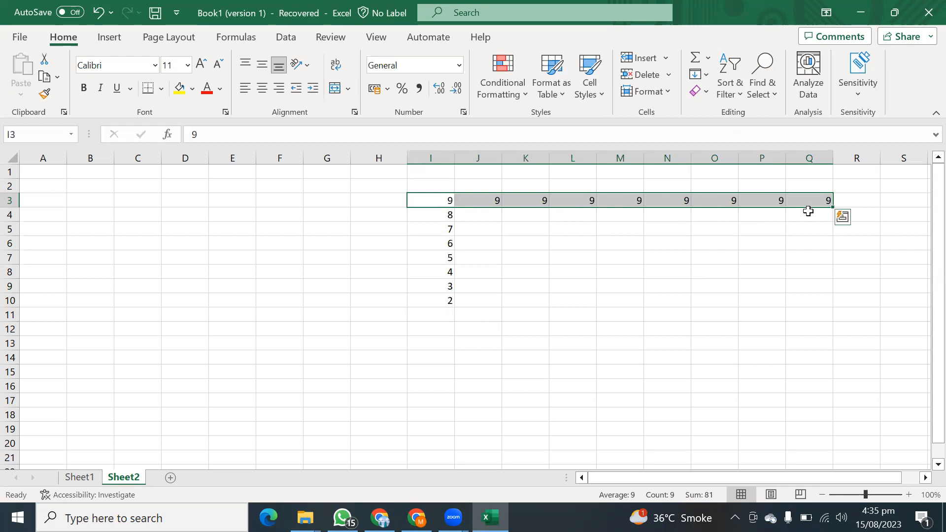
left_click(570, 248)
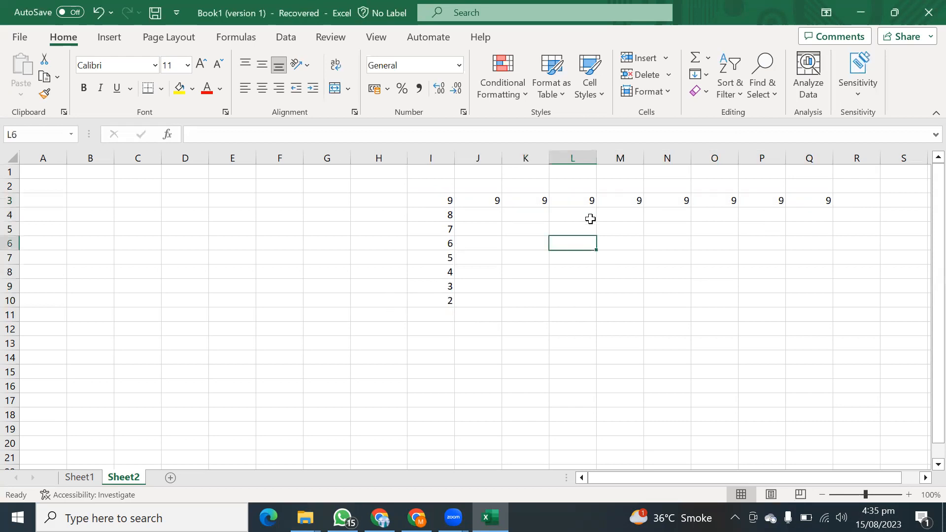
left_click(632, 202)
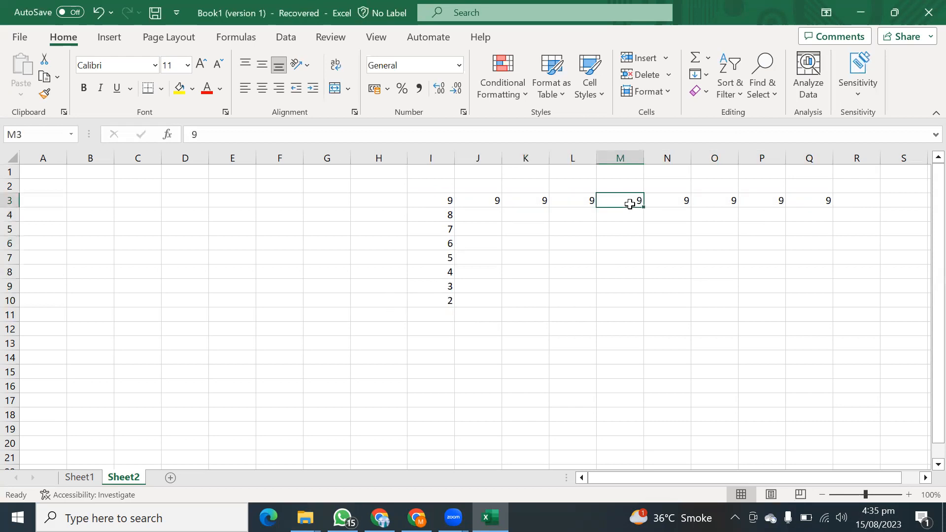
left_click(700, 74)
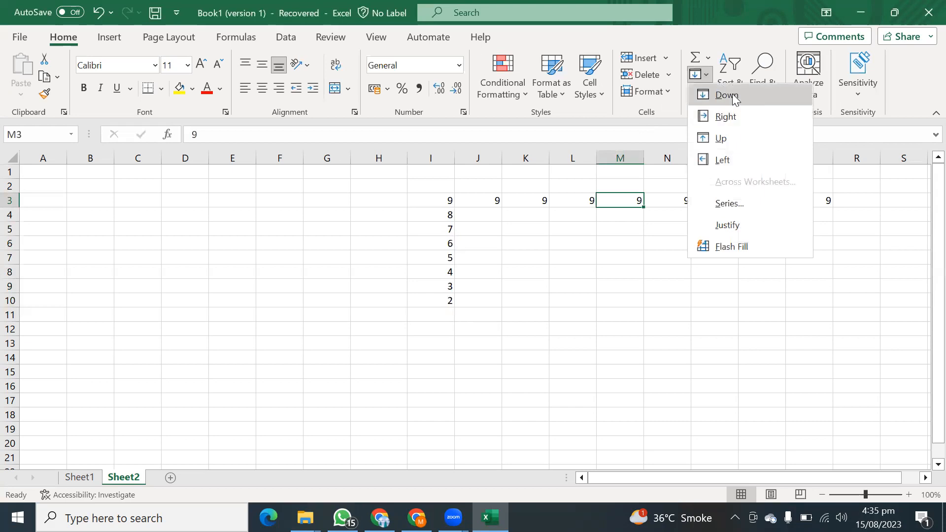
left_click(635, 201)
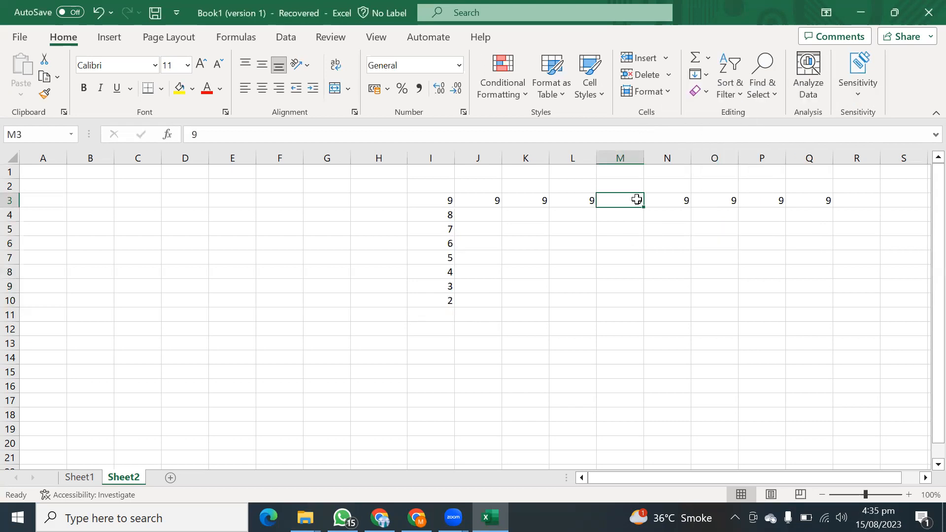
left_click_drag(642, 208, 638, 289)
left_click(629, 203)
left_click(665, 263)
left_click(622, 289)
key("Delete")
Step: Enter 0 in cell M3
left_click(626, 204)
type("0")
left_click(674, 227)
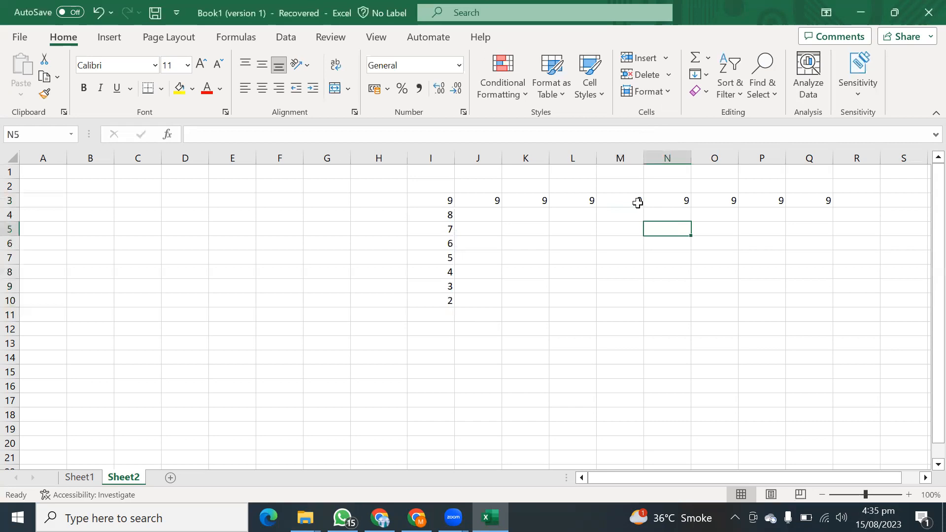
Step: Fill the 0 from cell M3 down the column through cell M16
left_click(639, 203)
left_click(661, 241)
left_click_drag(627, 203, 630, 385)
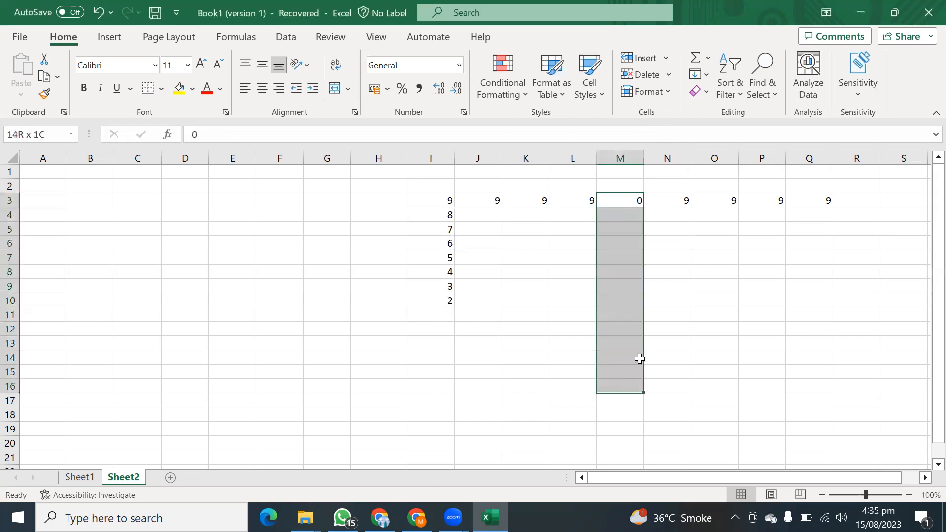
left_click(707, 73)
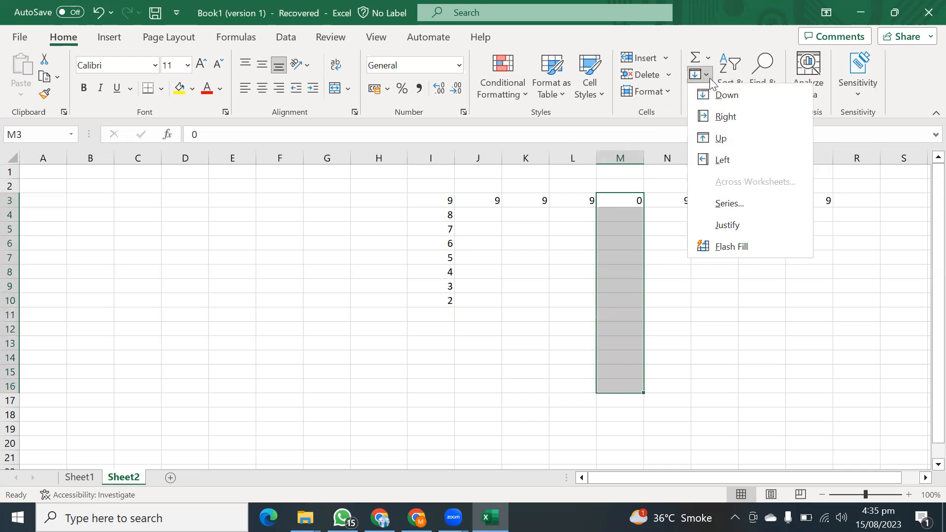
left_click(727, 95)
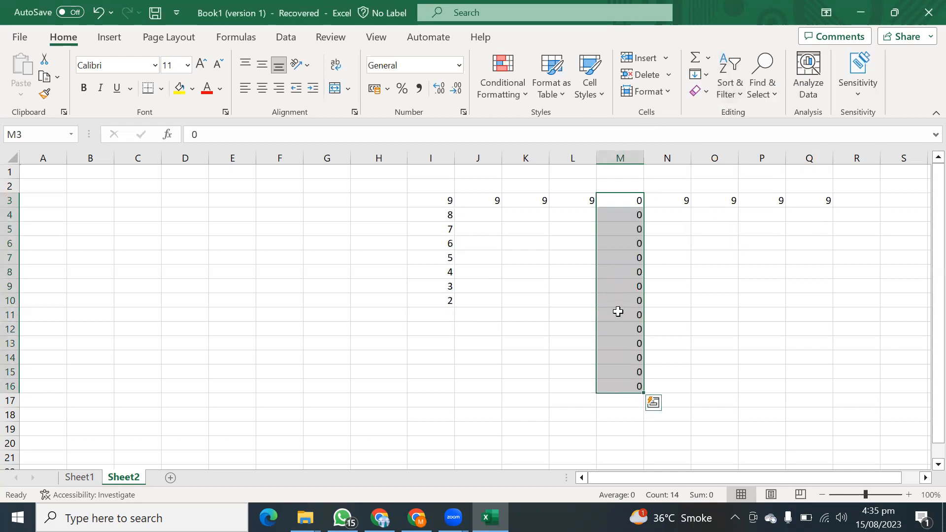
left_click(707, 76)
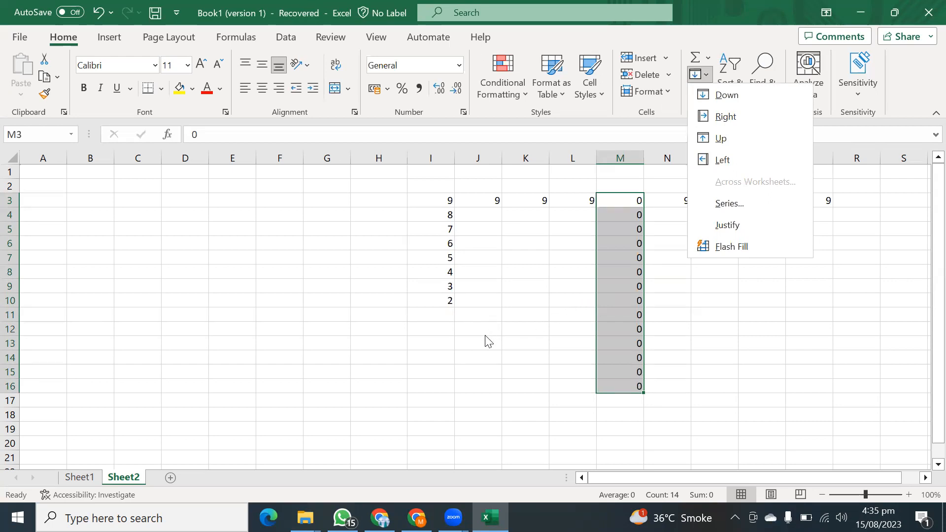
left_click(424, 345)
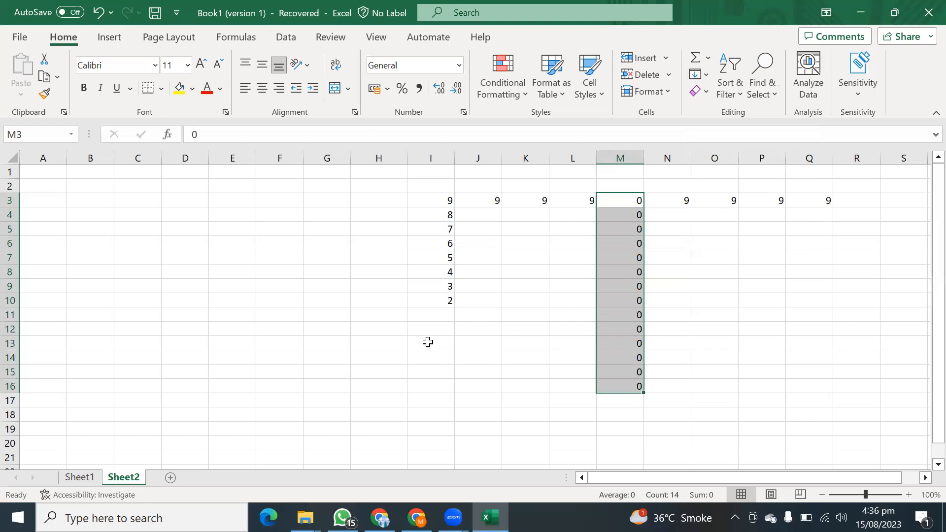
left_click(710, 93)
left_click(708, 77)
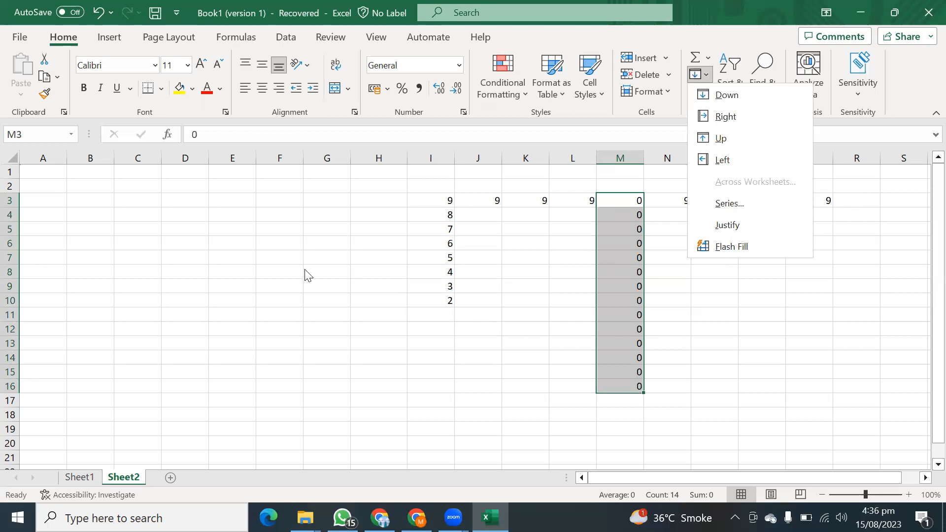
left_click(262, 269)
Step: Enter the date 15/08/2023 in cell D3
left_click(176, 206)
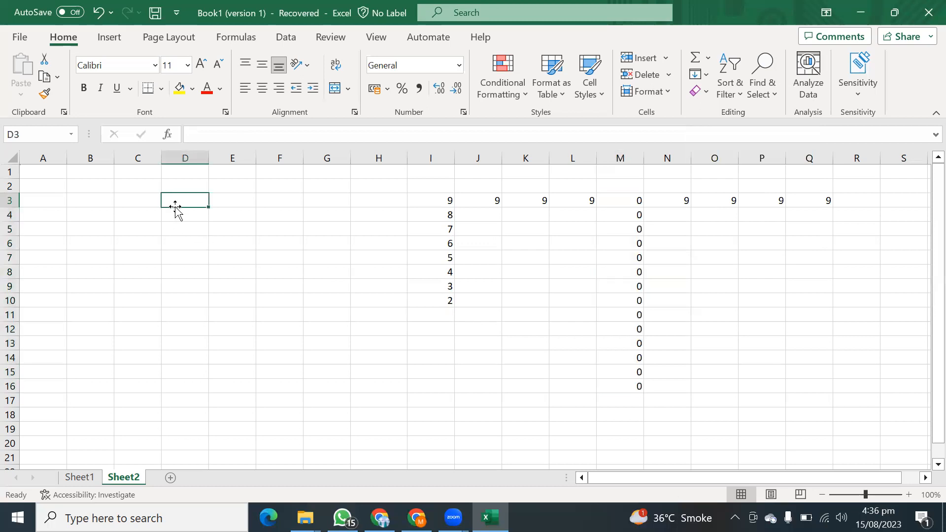
type("15/08/2023")
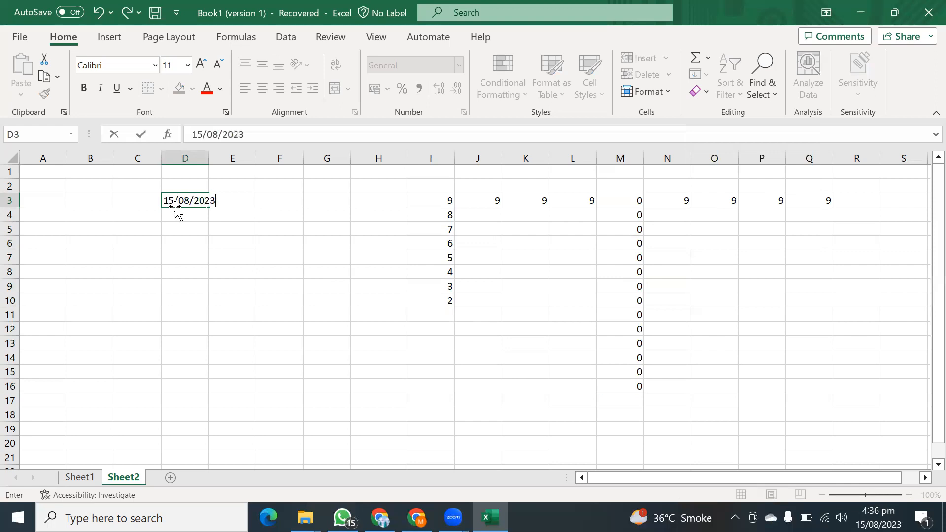
left_click(232, 243)
left_click(200, 202)
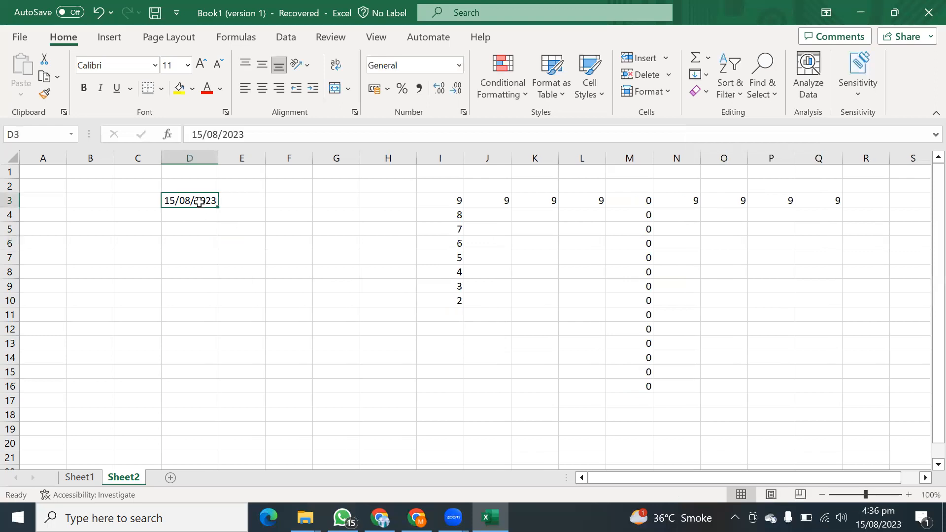
Step: Fill D3:D16 from the starting date with a Series in columns, using the AutoFill type
left_click(237, 223)
left_click_drag(202, 200, 194, 379)
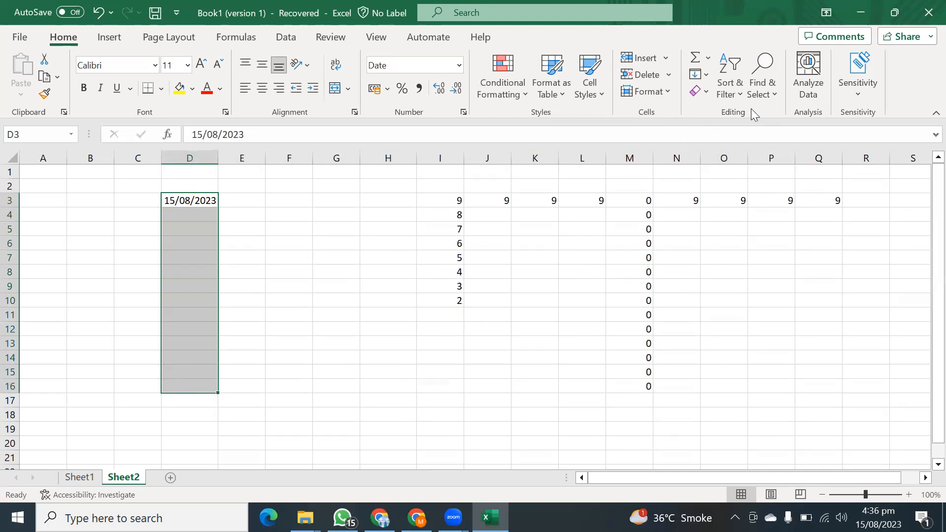
left_click(706, 75)
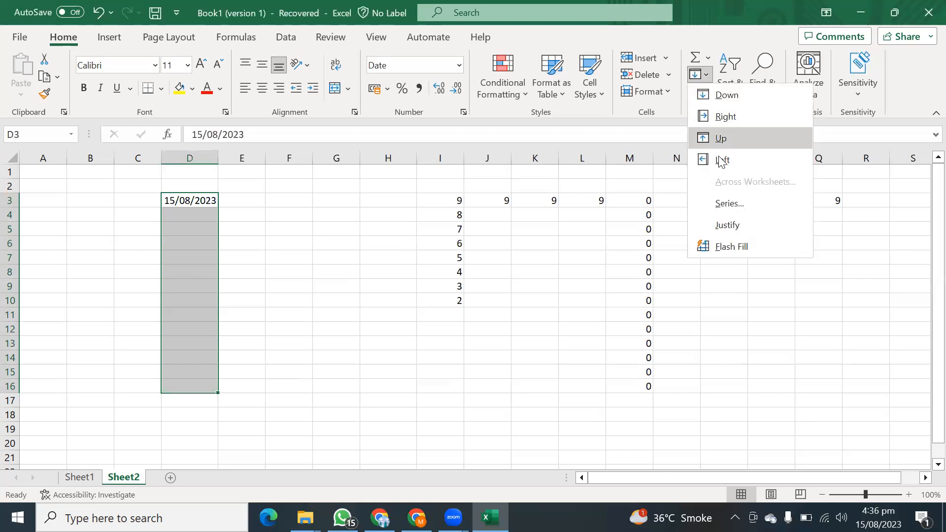
left_click(730, 204)
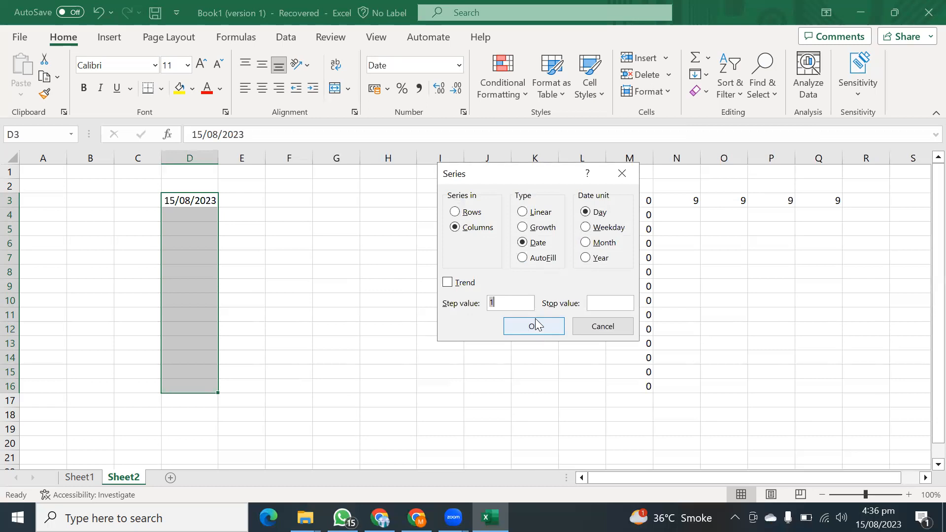
left_click(524, 257)
left_click(546, 334)
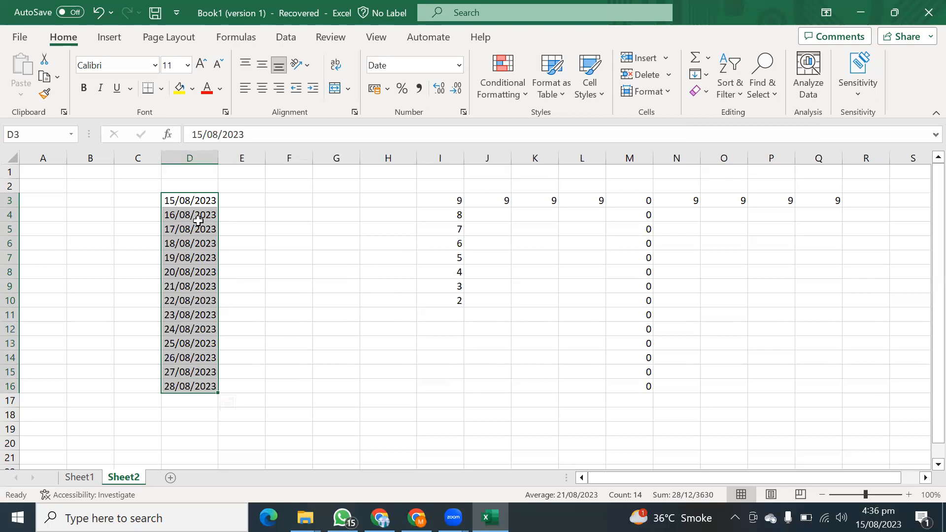
Step: Delete the filled dates in D4:D16, keeping the starting date in D3
left_click(253, 301)
left_click_drag(191, 215, 202, 388)
key("Delete")
left_click(279, 308)
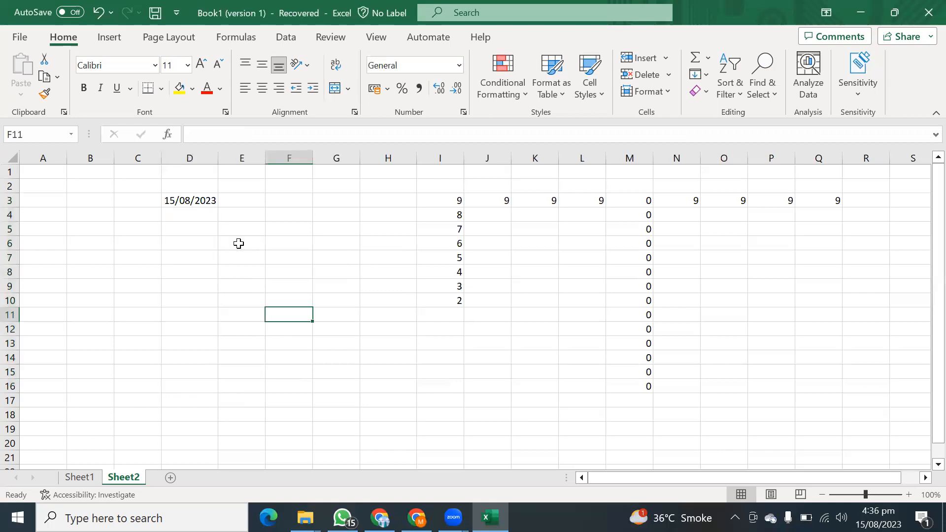
Step: Extend the date series from cell D3 down through cell D14 with the fill handle
left_click(202, 199)
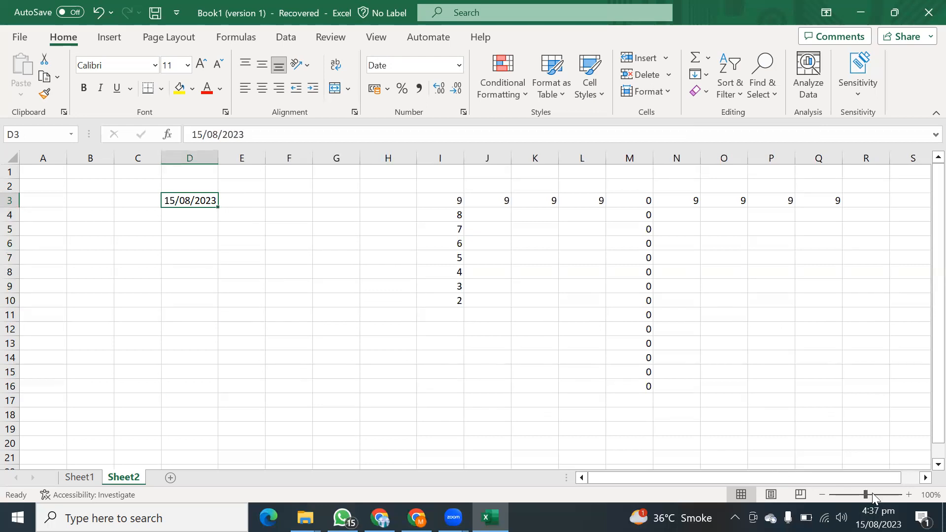
left_click_drag(866, 493, 872, 494)
left_click_drag(770, 474, 723, 476)
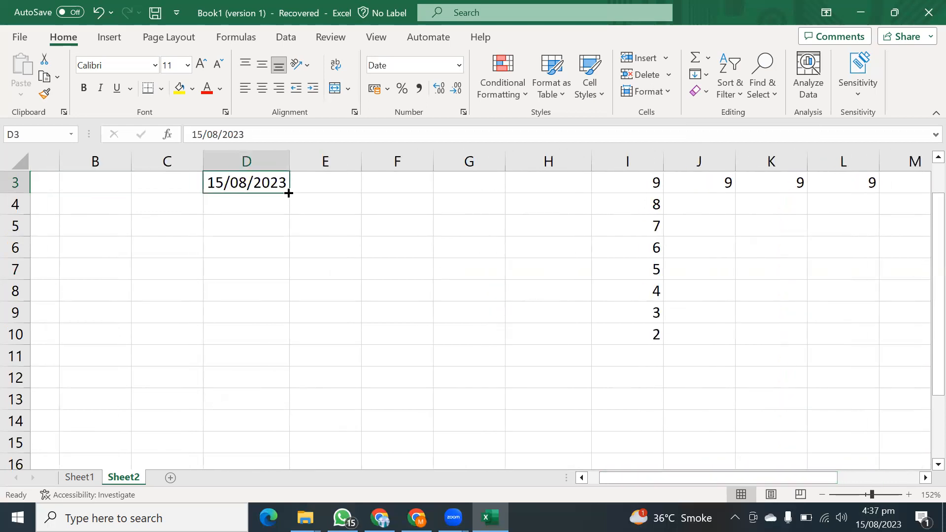
left_click_drag(289, 193, 284, 363)
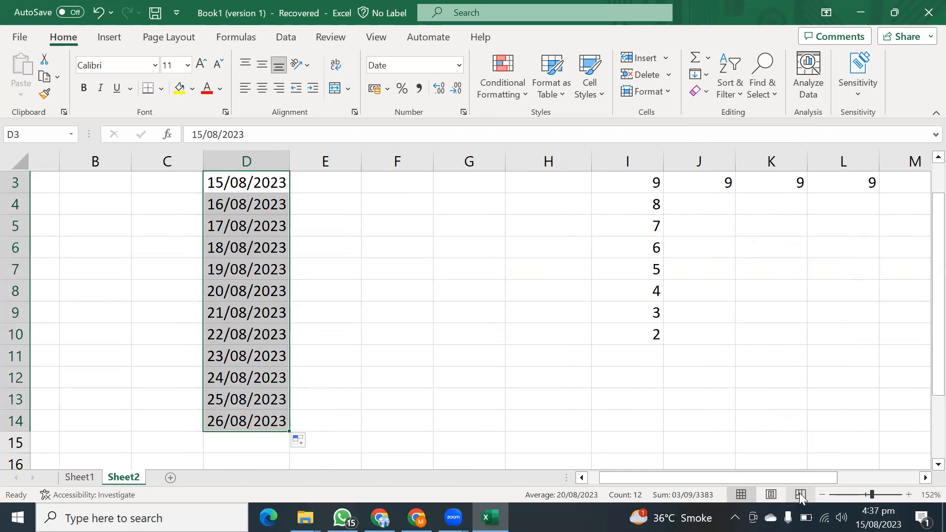
Step: Delete all the dates in D3:D14
left_click_drag(872, 494, 866, 496)
left_click(253, 291)
left_click_drag(154, 202, 150, 366)
key("Delete")
left_click(458, 290)
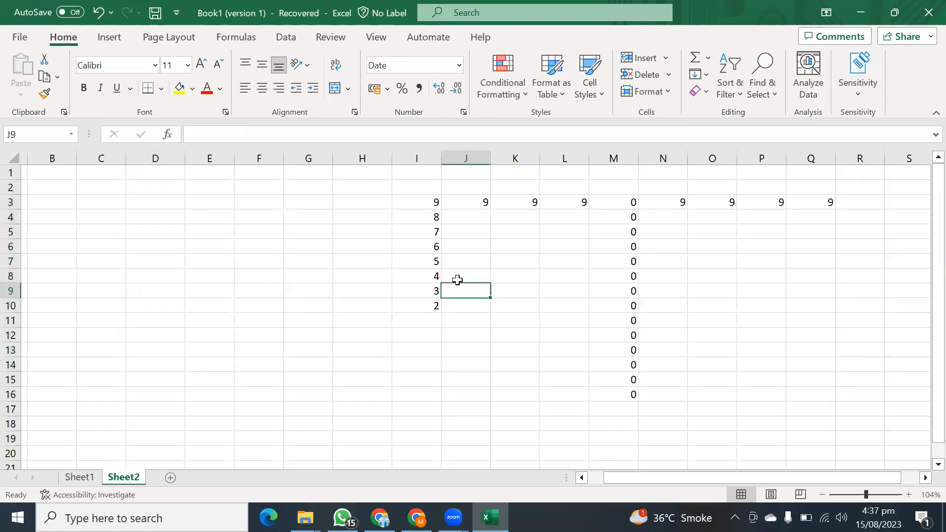
Step: Enter Sunday in cell E3
left_click(219, 202)
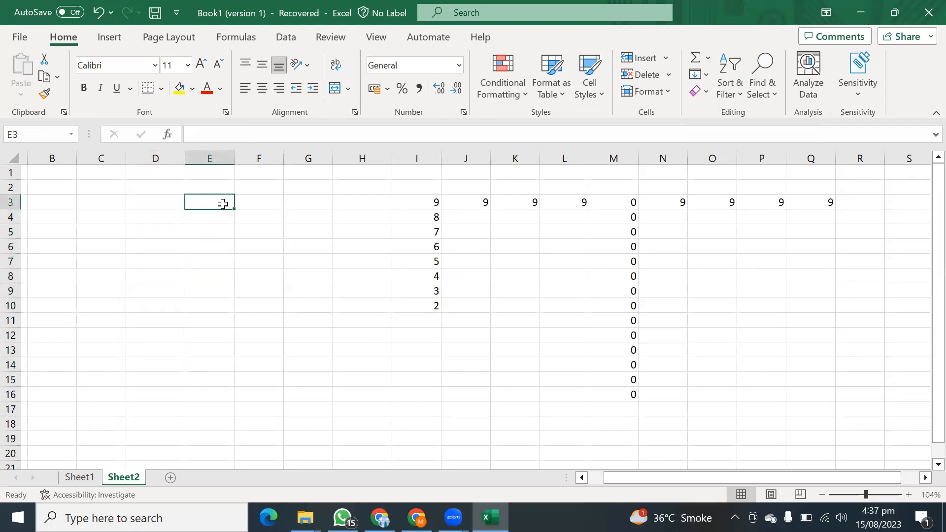
type("Sunday")
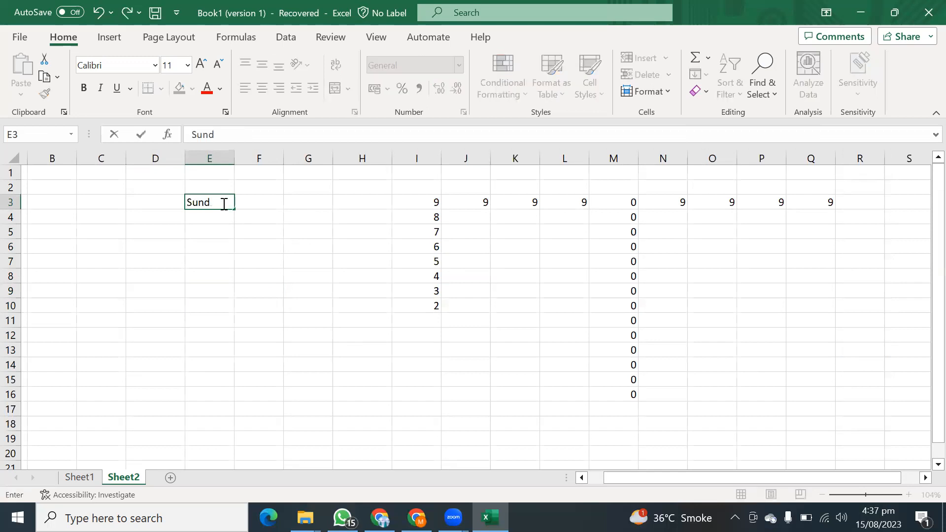
left_click(251, 217)
left_click(217, 210)
left_click(220, 196)
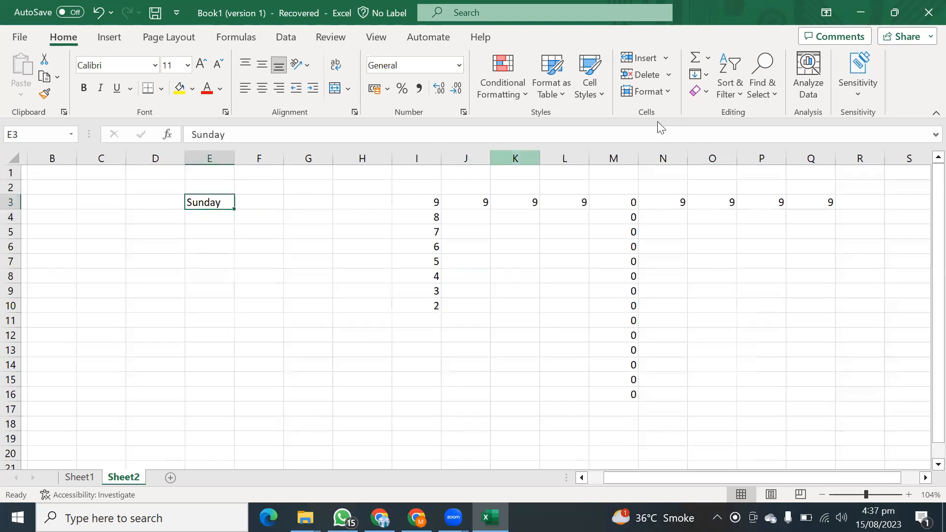
Step: Fill E3:E16 with consecutive weekdays from Sunday, using a Series in columns with the AutoFill type
left_click(709, 77)
left_click(249, 247)
left_click(222, 216)
left_click_drag(219, 202, 216, 395)
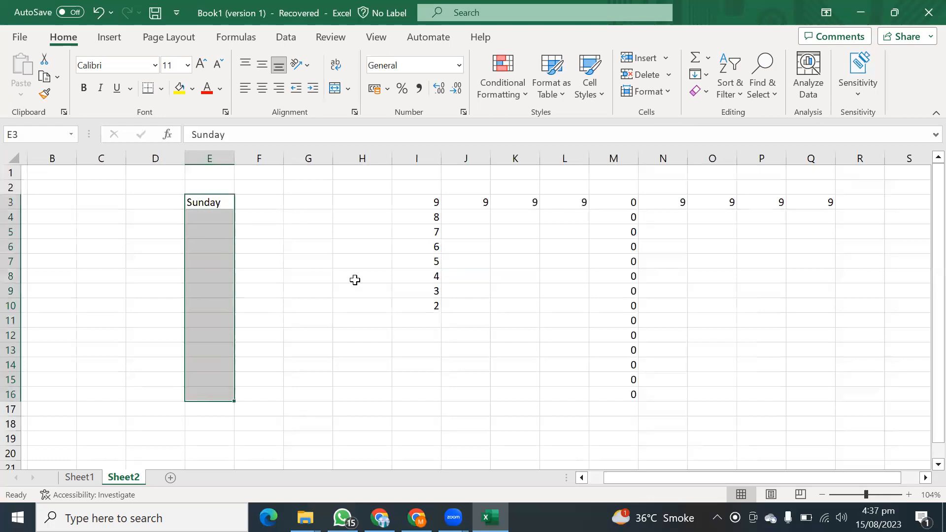
left_click(704, 75)
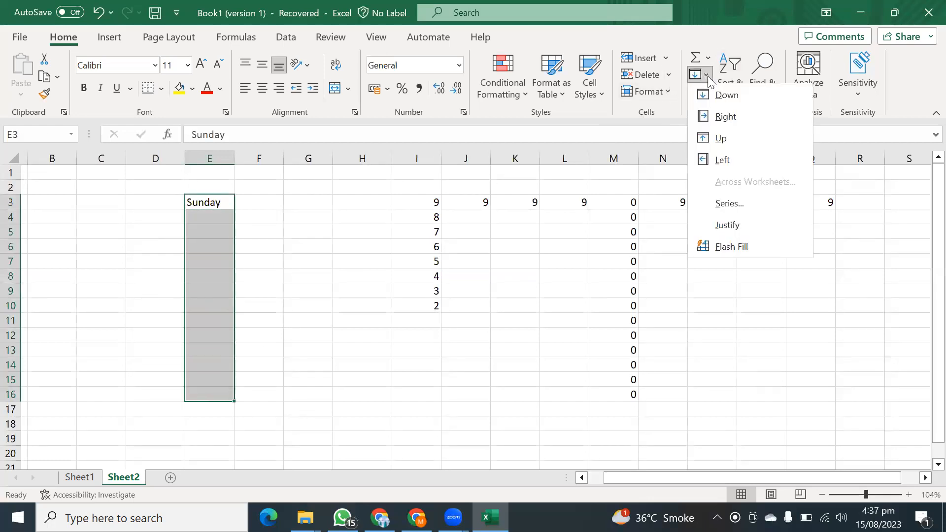
left_click(732, 203)
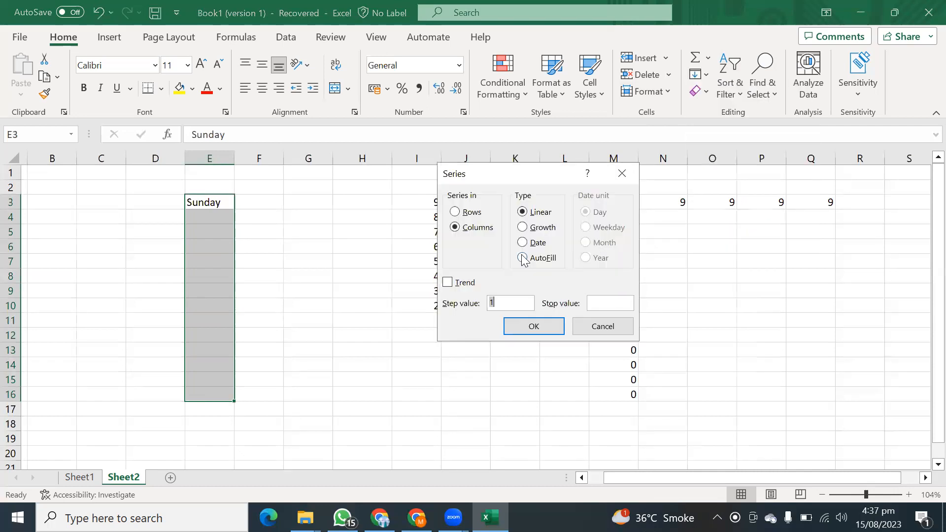
left_click(522, 255)
left_click(534, 327)
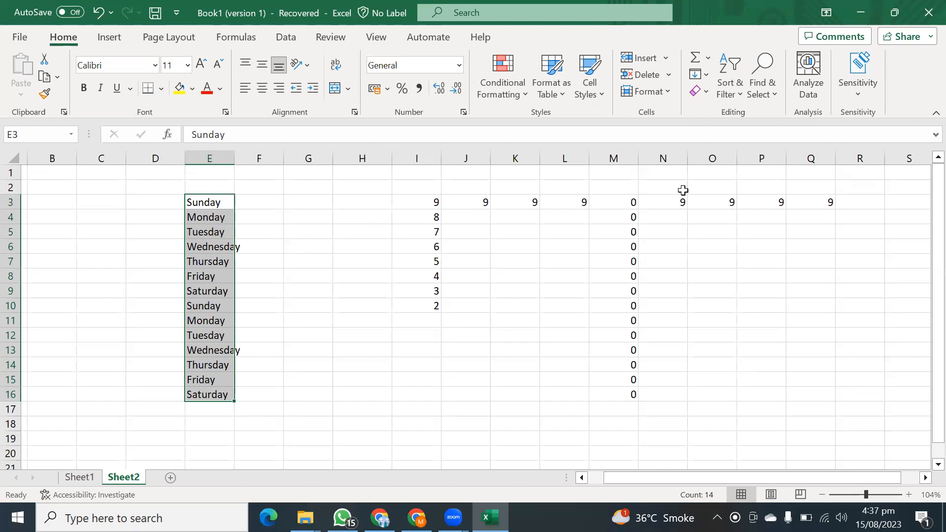
left_click(710, 244)
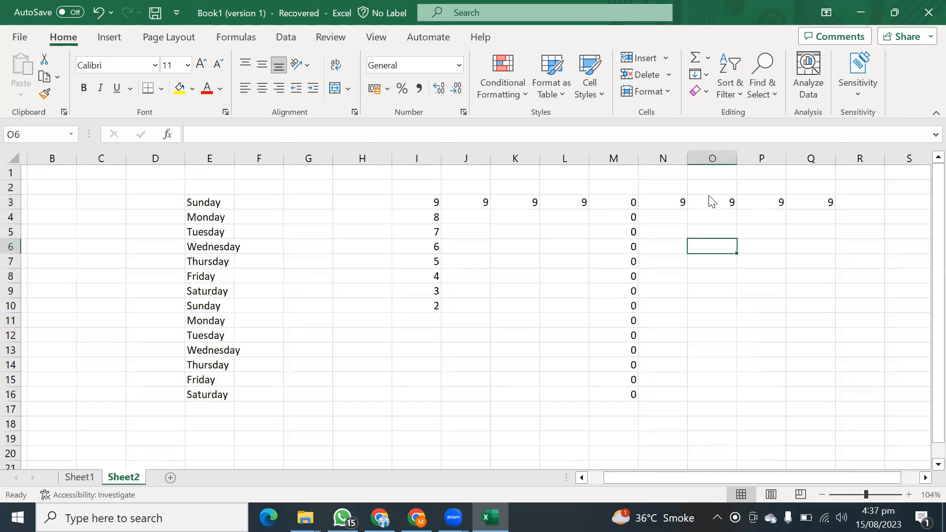
Step: Try the Justify fill on empty cell O6, and view the Series options without applying them
left_click(698, 74)
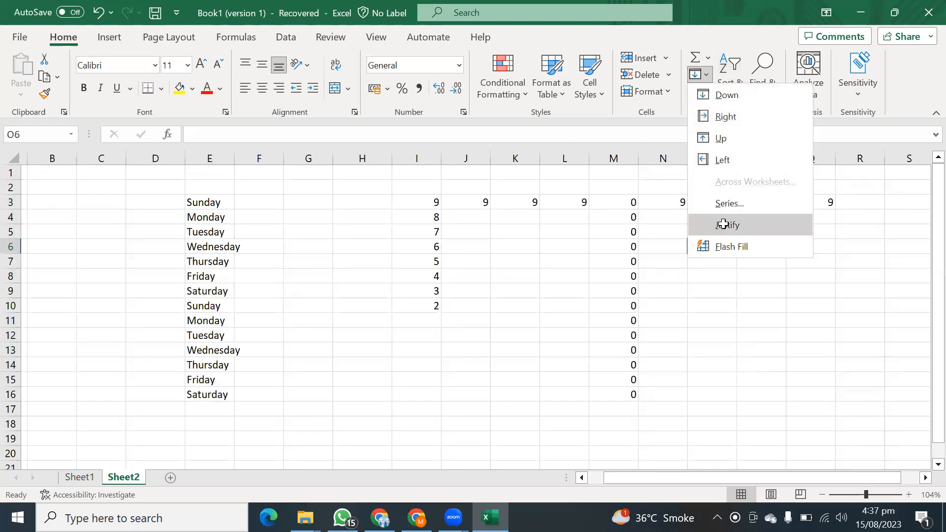
left_click(724, 225)
left_click(698, 74)
left_click(728, 204)
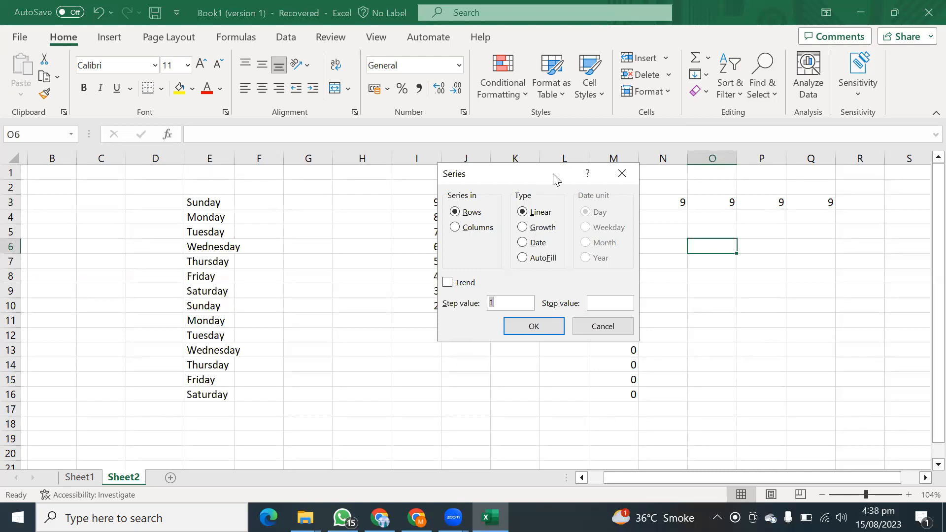
left_click_drag(630, 182, 718, 184)
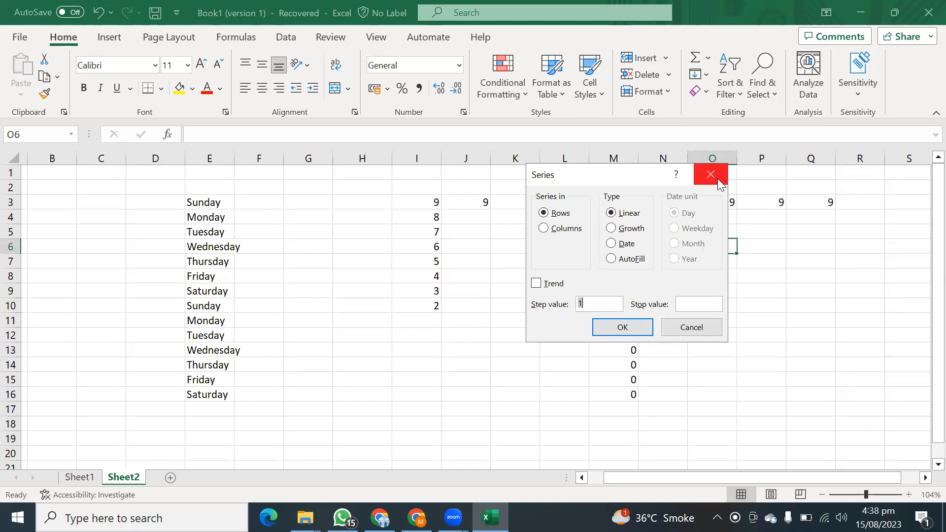
key("Escape")
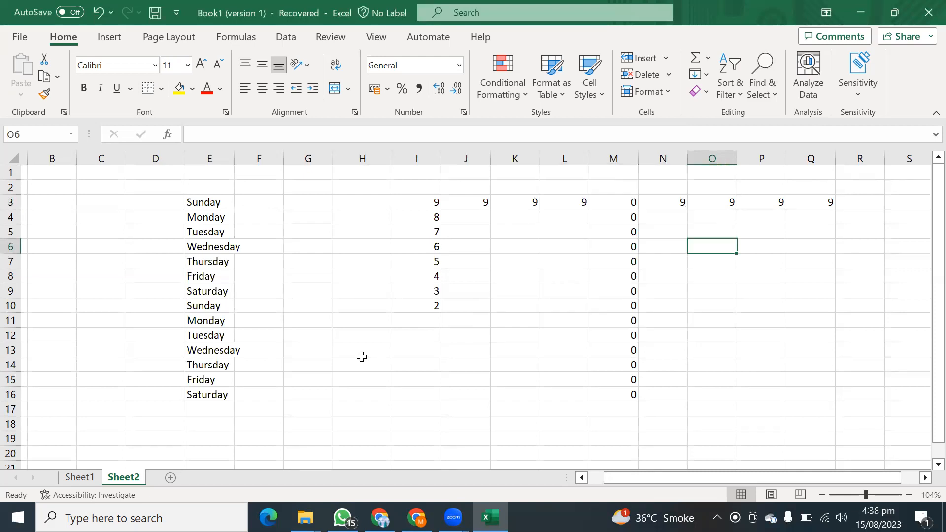
Step: Enter 2 in cell G13
left_click(326, 351)
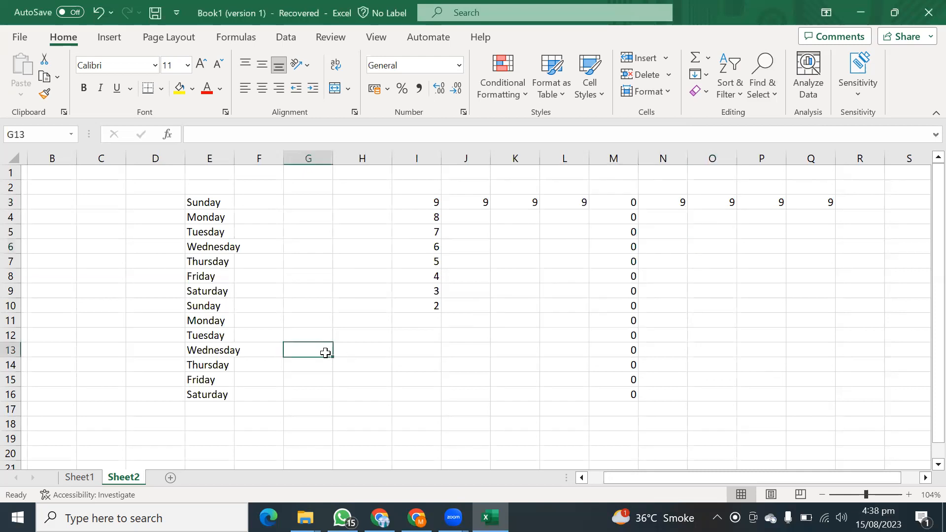
type("2")
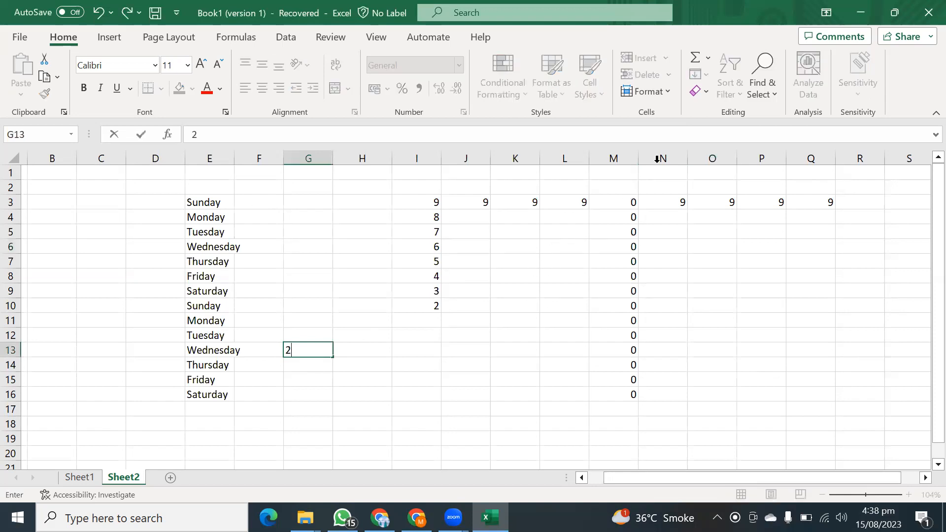
left_click(708, 174)
left_click(706, 74)
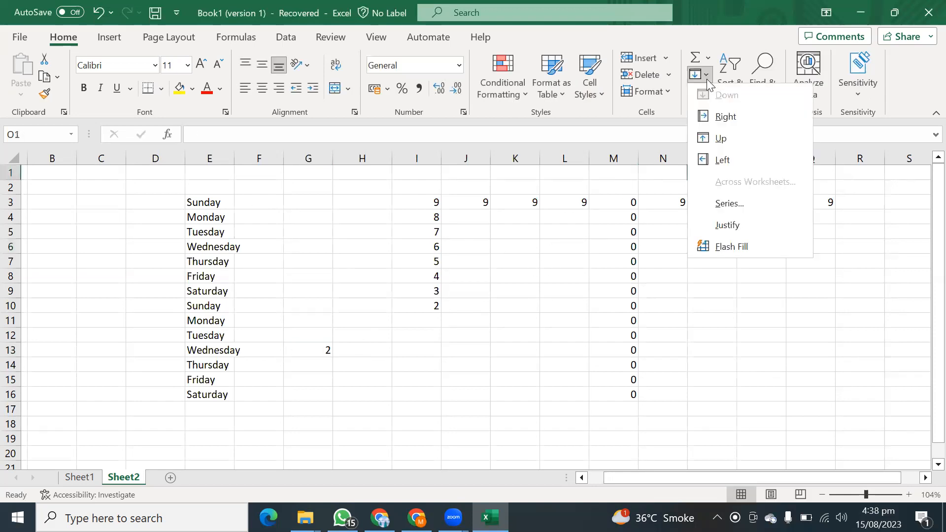
left_click(729, 203)
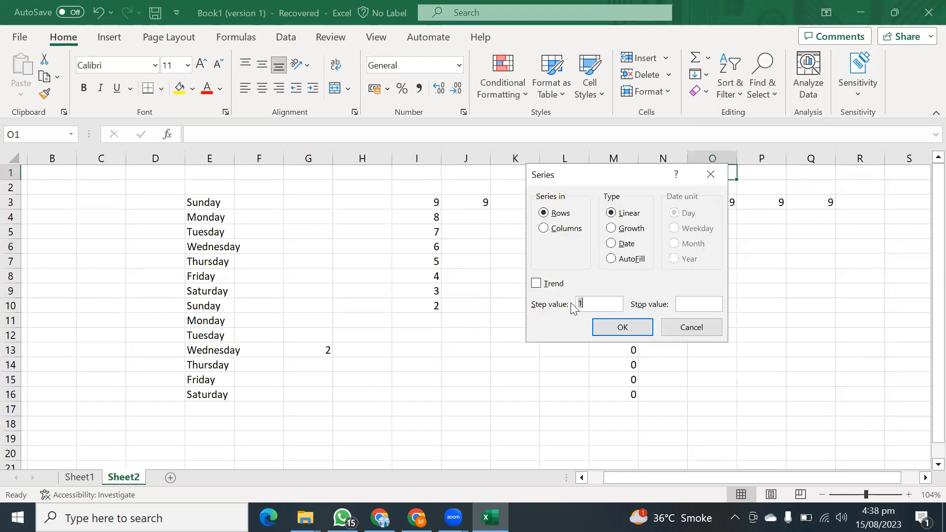
left_click(711, 176)
Step: Fill G13:K13 with a linear Series in rows, using a step value of 2
left_click_drag(324, 353, 508, 353)
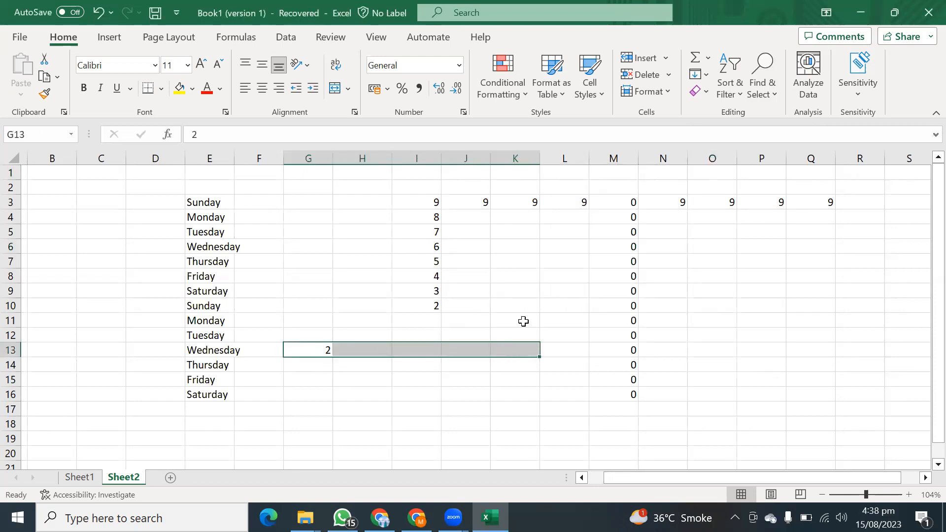
left_click(709, 76)
left_click(742, 203)
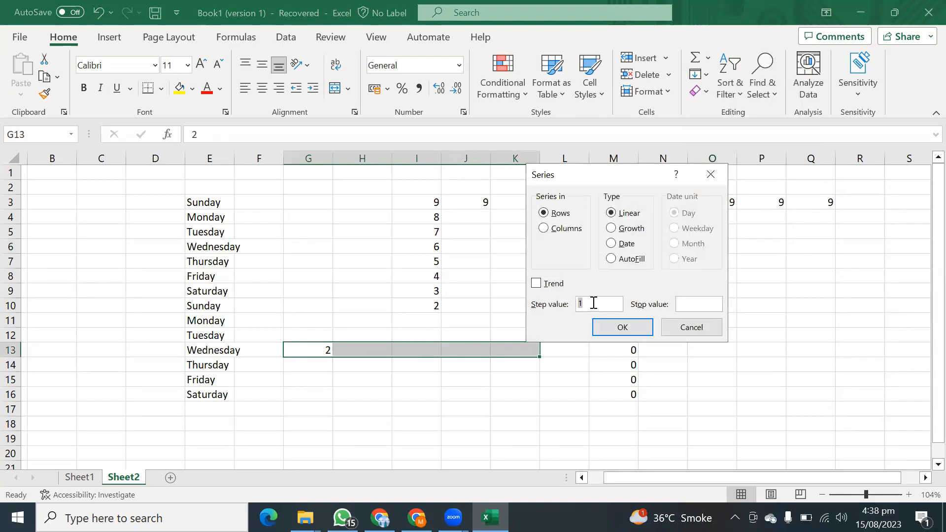
type("2")
left_click(635, 323)
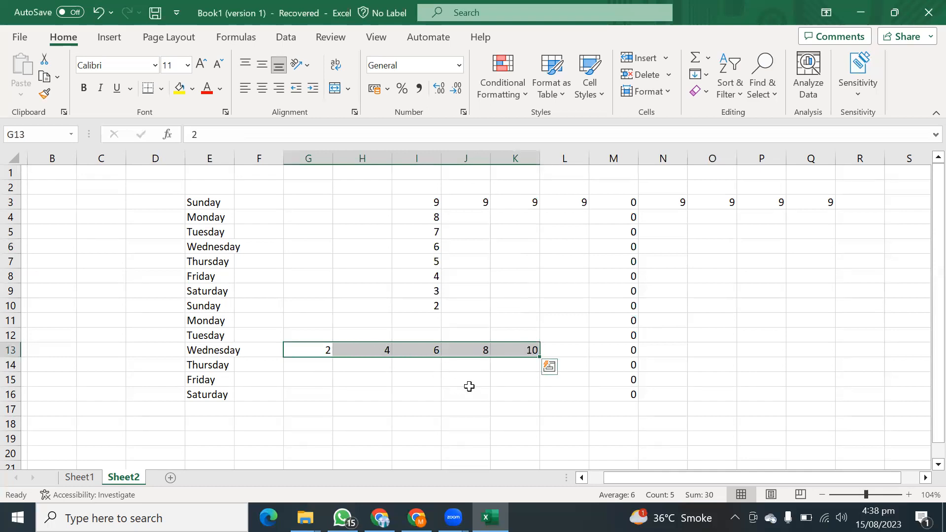
left_click(700, 74)
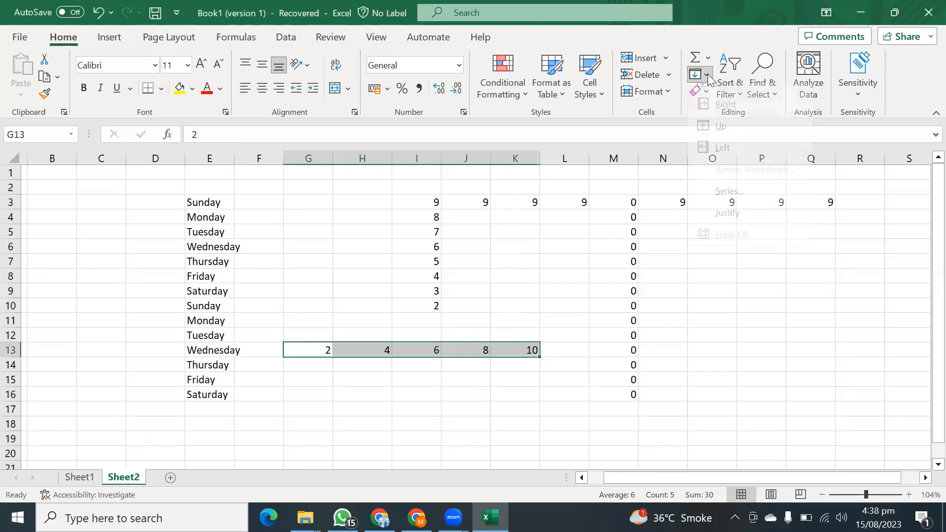
left_click(730, 205)
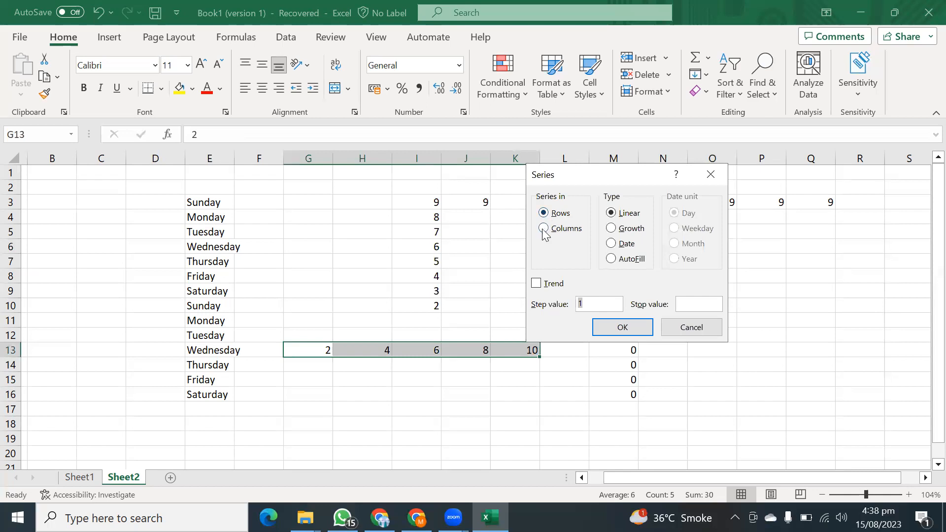
left_click(725, 172)
left_click(363, 364)
Step: Fill G13:G20 with a linear Series in columns, using step value 1 and stop value 10
left_click_drag(327, 352, 312, 457)
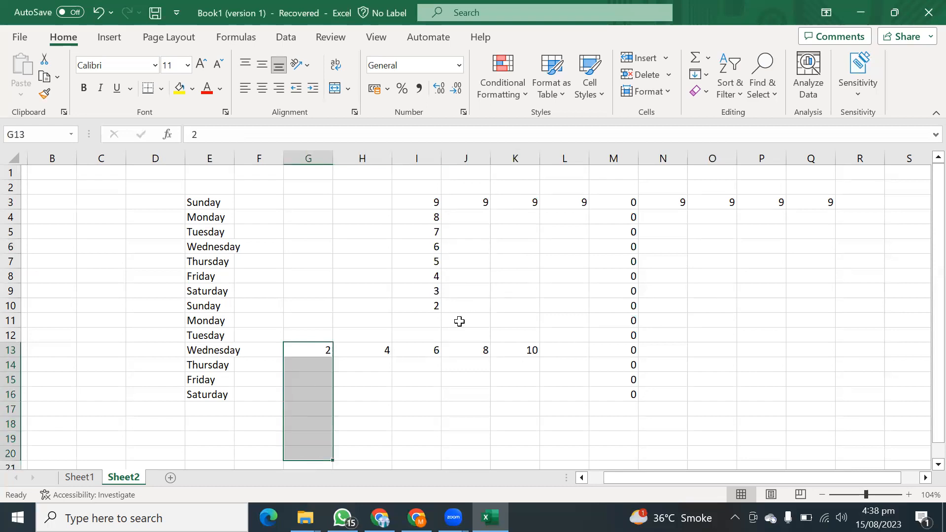
left_click(705, 76)
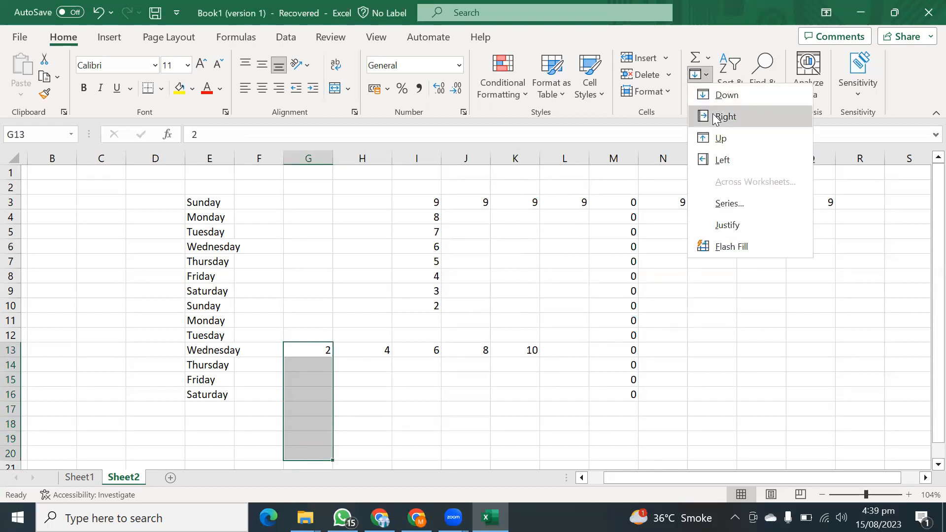
left_click(729, 207)
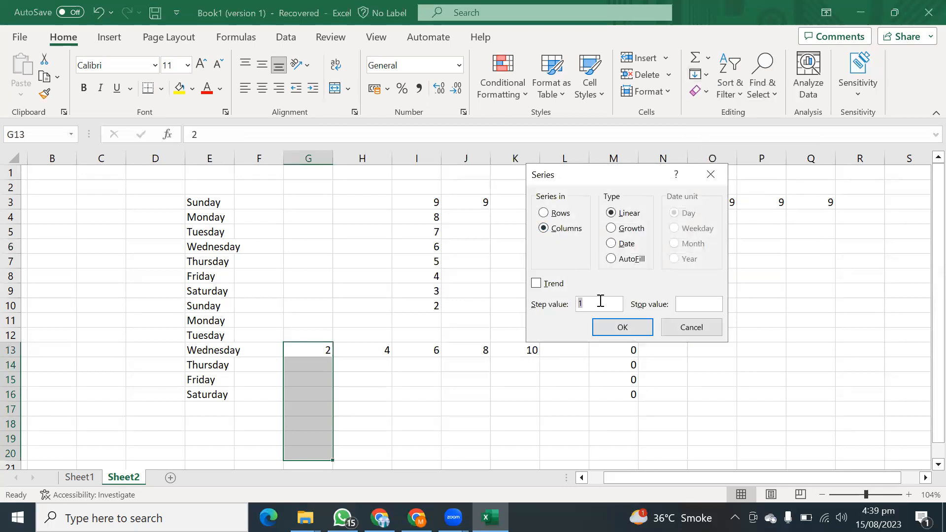
left_click(697, 303)
left_click(598, 304)
left_click(693, 303)
type("10")
left_click(625, 327)
scroll(423, 364, "down", 1)
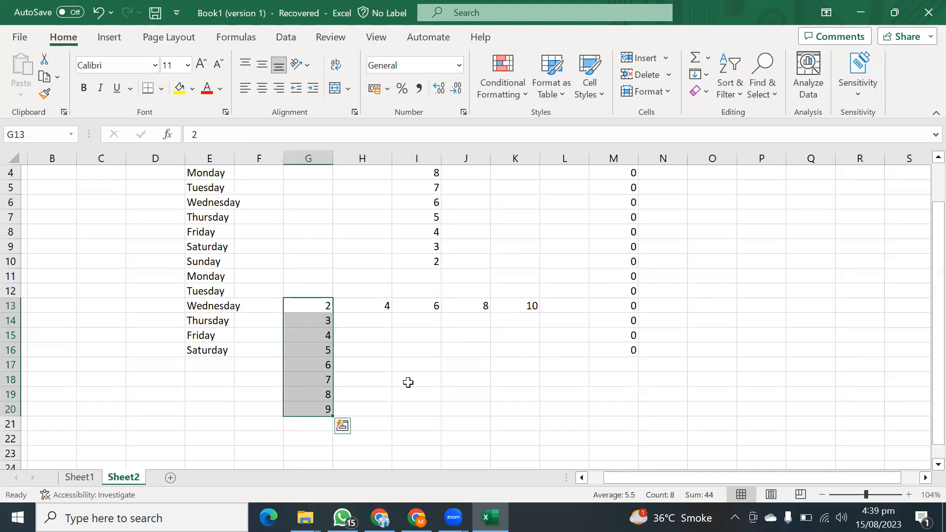
Step: Try Clear All on the number series in G13:G20, and undo the clearing
left_click(706, 89)
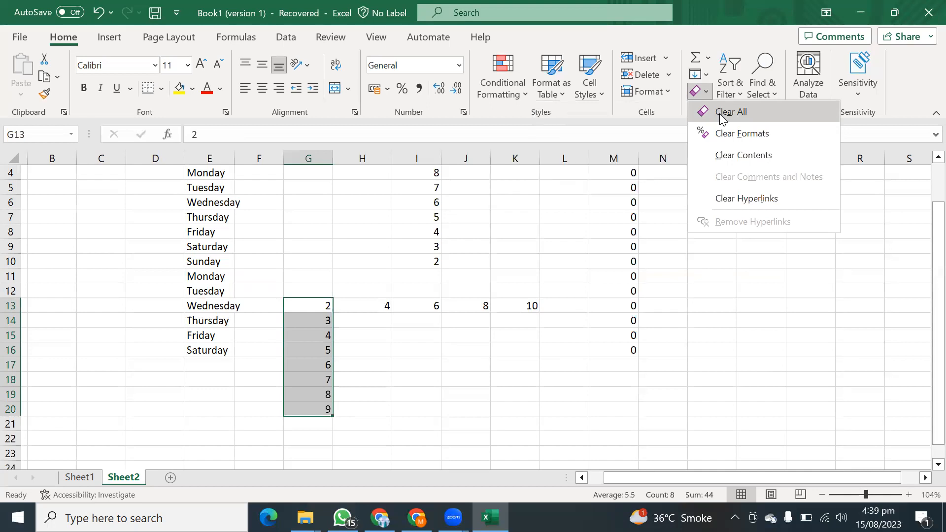
left_click(719, 112)
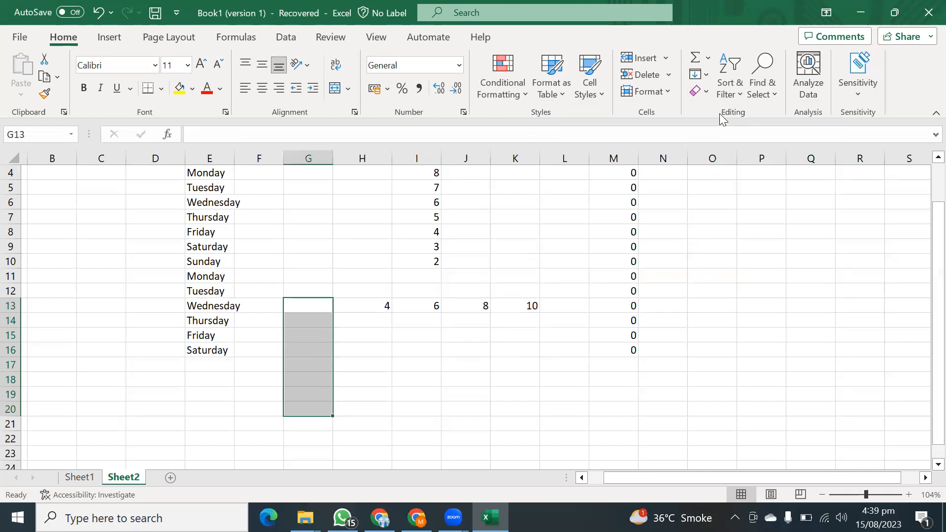
left_click(653, 340)
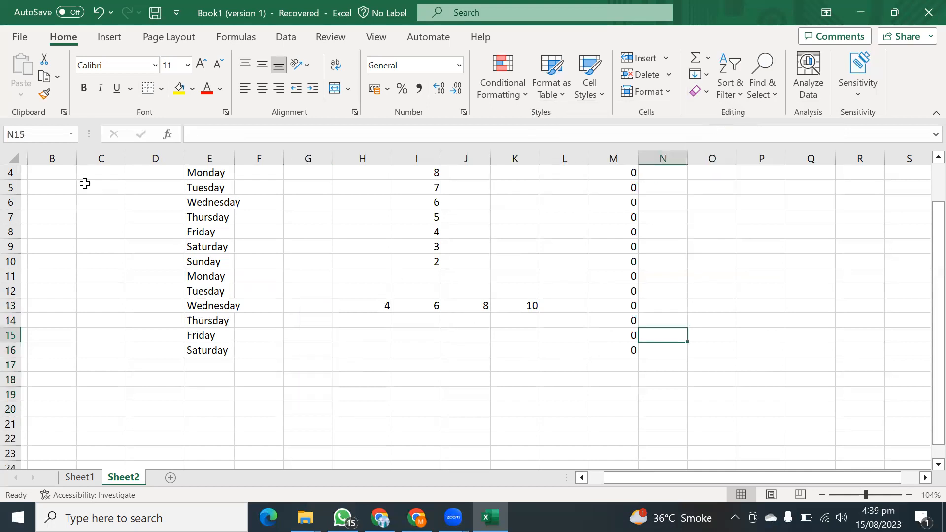
left_click(100, 15)
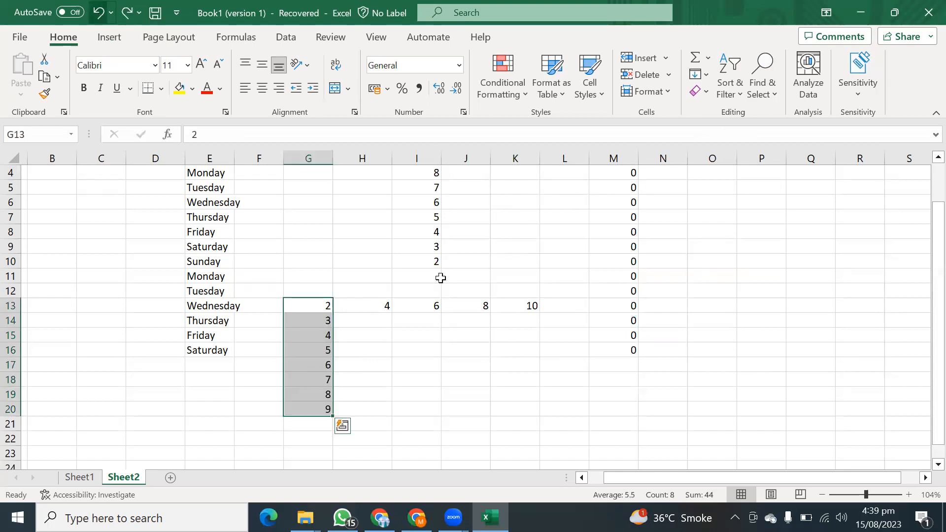
Step: Try Clear All on the whole block B4:O20, and undo the clearing
mouse_move(72, 178)
left_mouse_down()
mouse_move(518, 374)
mouse_move(696, 358)
left_mouse_up()
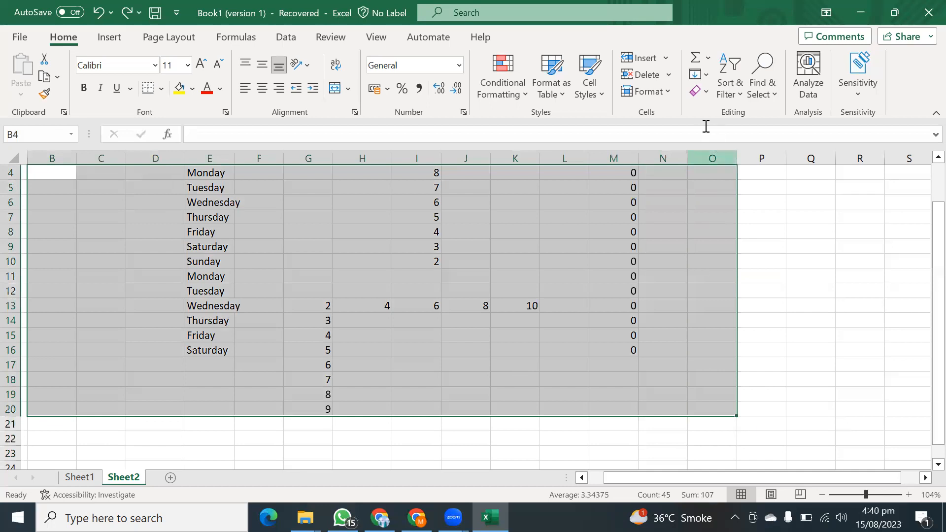
left_click(710, 93)
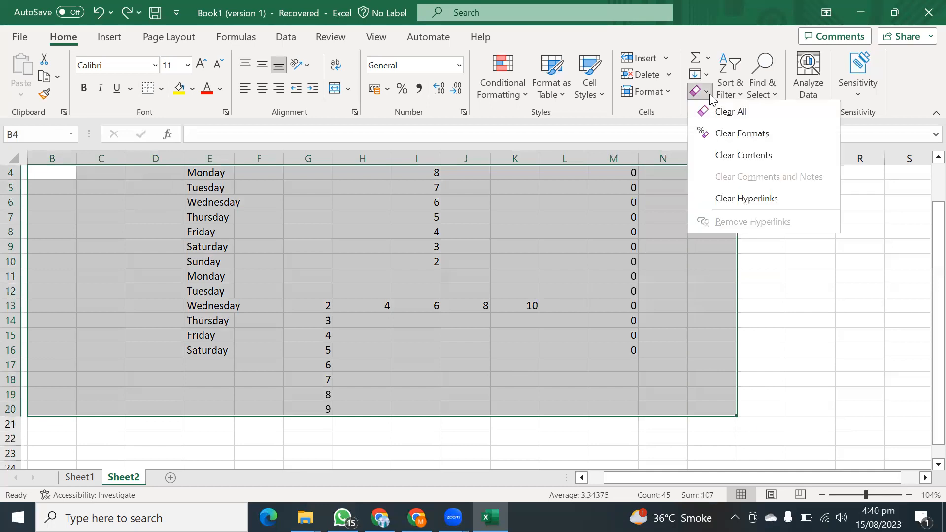
left_click(724, 116)
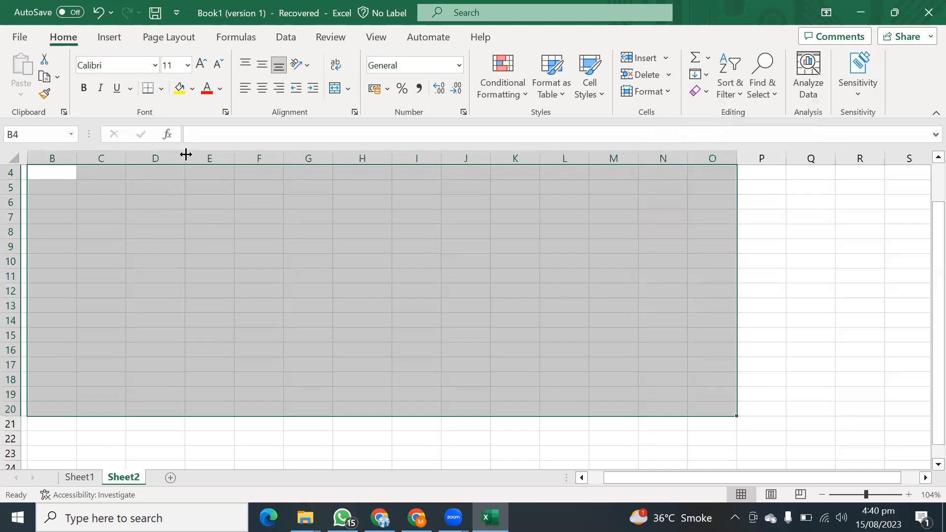
left_click(99, 13)
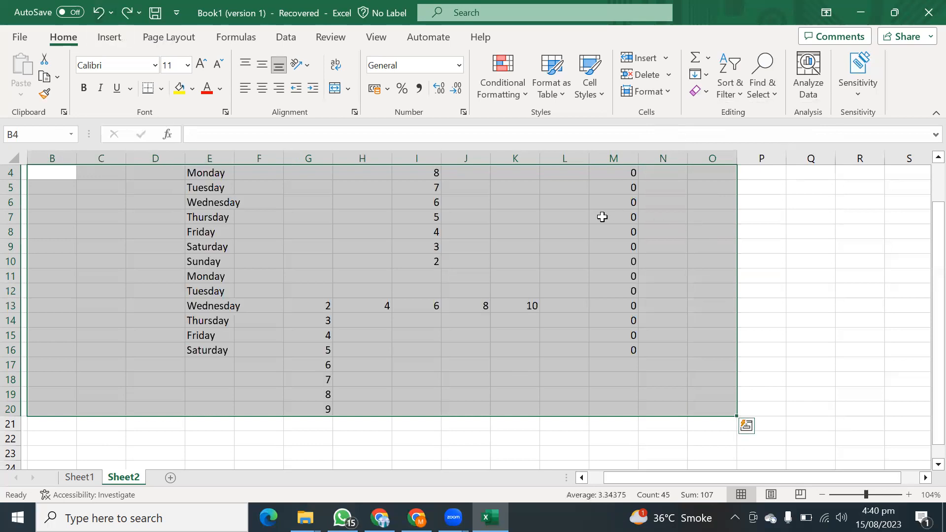
left_click(707, 92)
left_click(388, 234)
left_click(329, 235)
Step: Format the range E4:N20 as bold and italic with a yellow fill
left_click_drag(201, 176, 663, 409)
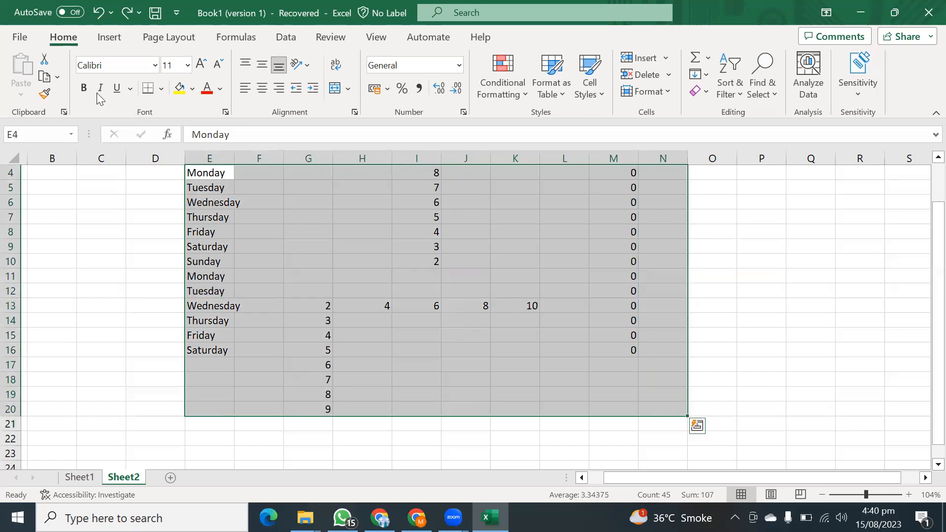
left_click(84, 89)
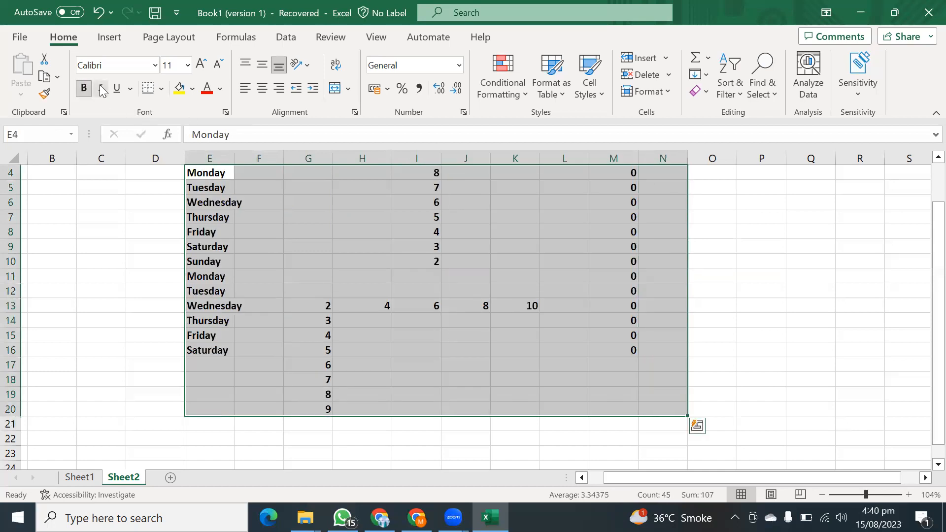
left_click(101, 89)
left_click(179, 88)
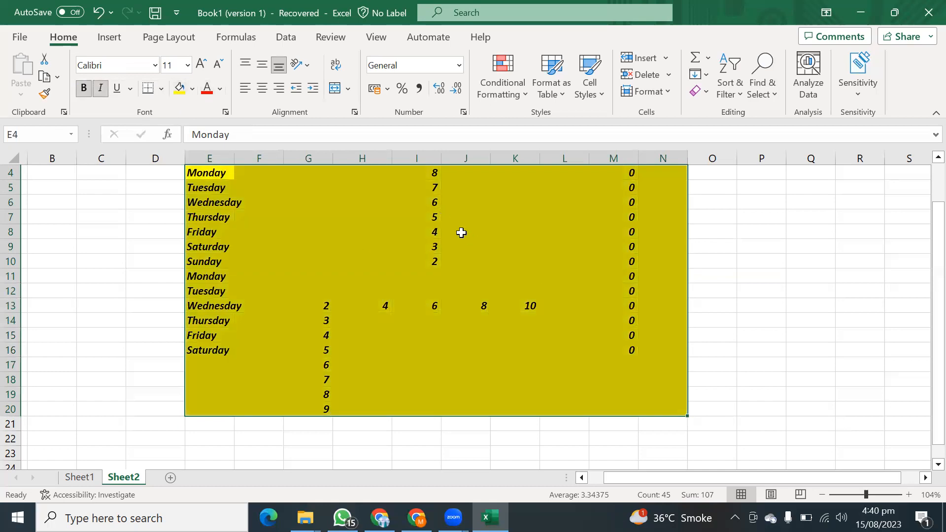
Step: Try Clear Formats on the yellow range E4:N20, and undo it
left_click(708, 93)
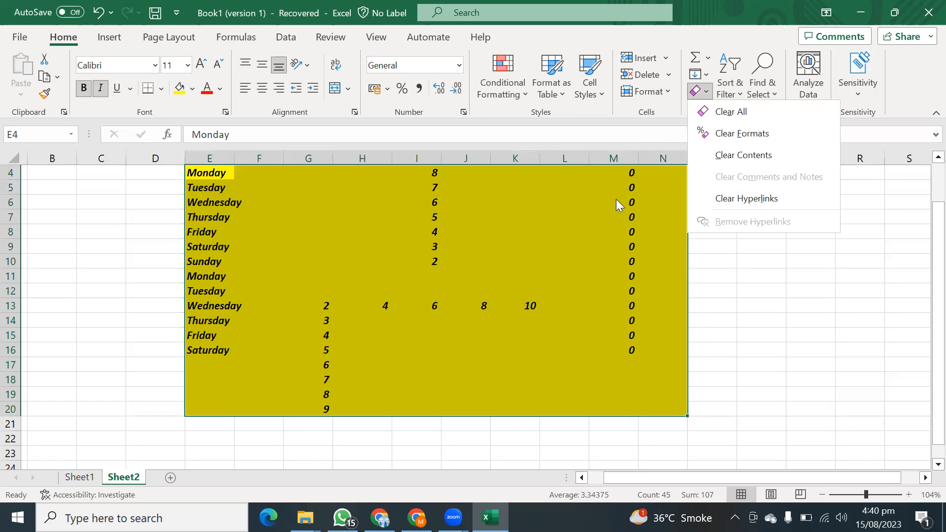
left_click(739, 141)
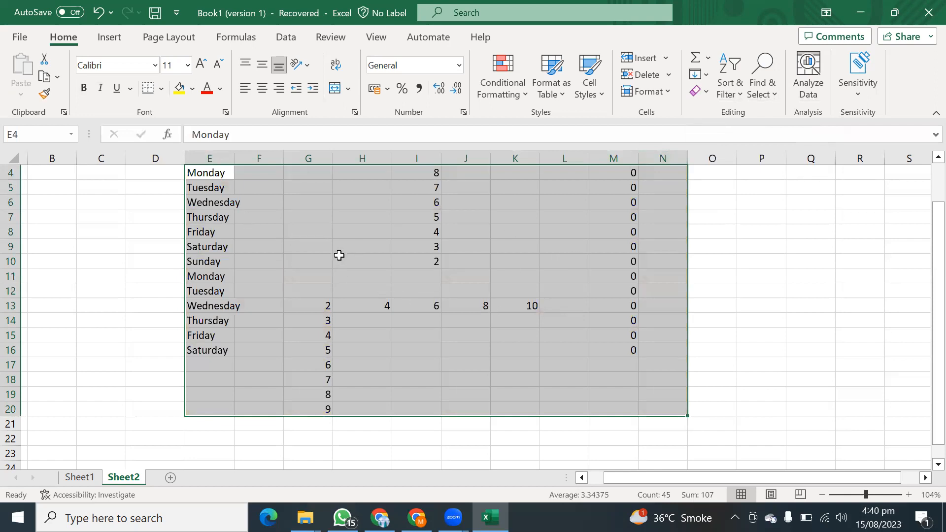
left_click(98, 14)
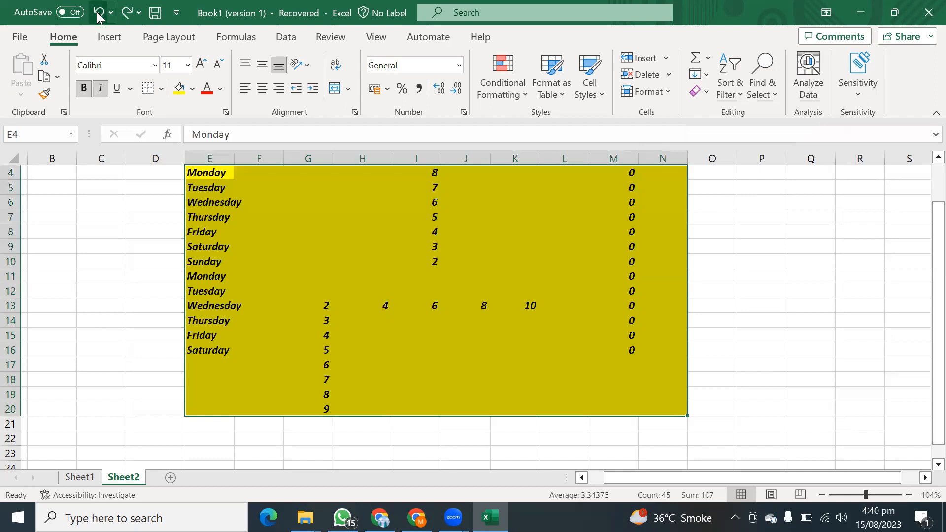
Step: Try Clear Contents on the formatted range E4:N20, and undo it
left_click(708, 94)
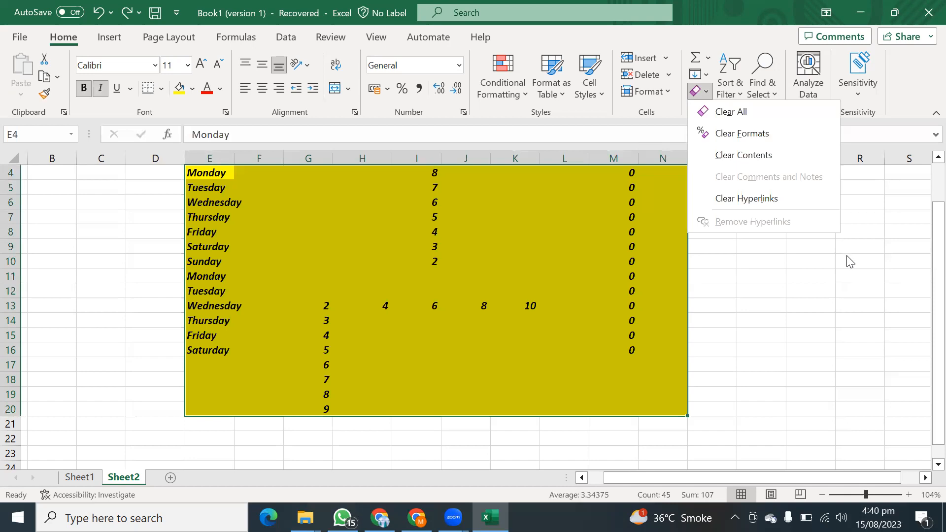
left_click(753, 155)
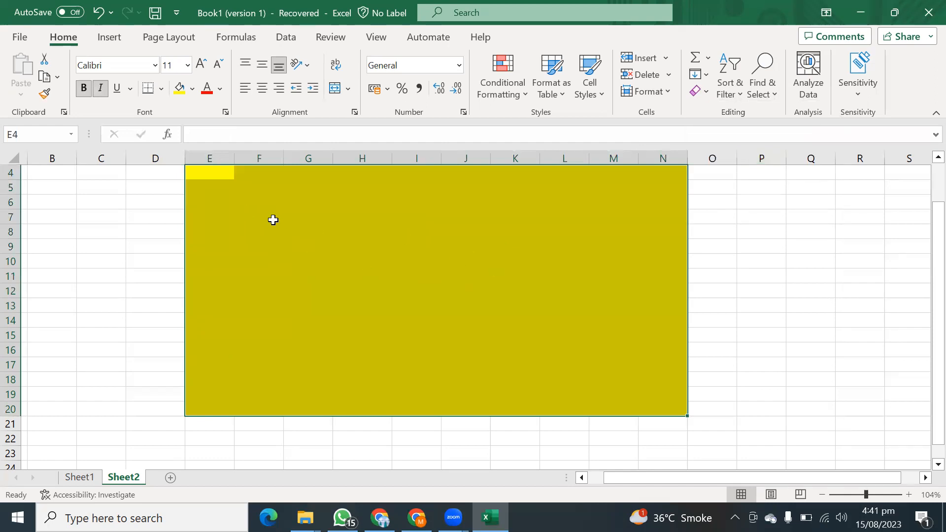
left_click(99, 13)
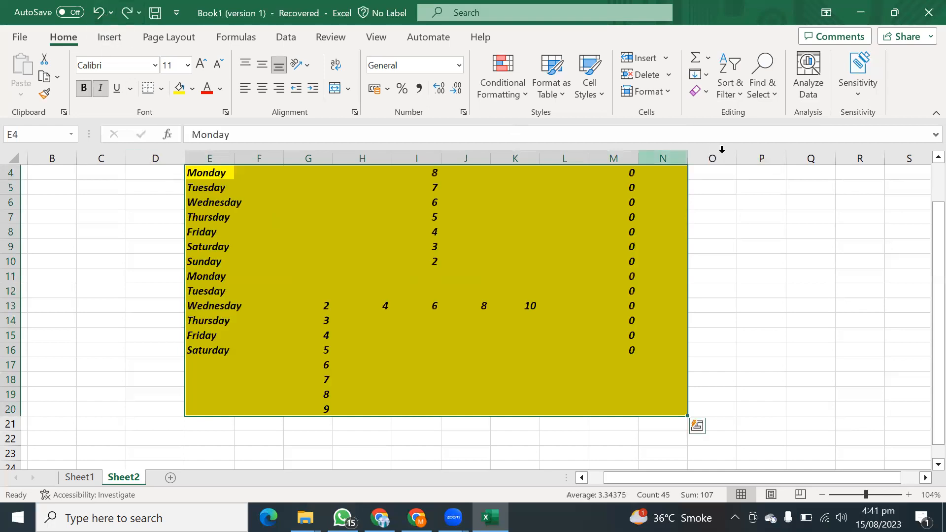
Step: Remove all formatting from E4:N20 with Clear Formats, keeping the cell contents
left_click(708, 94)
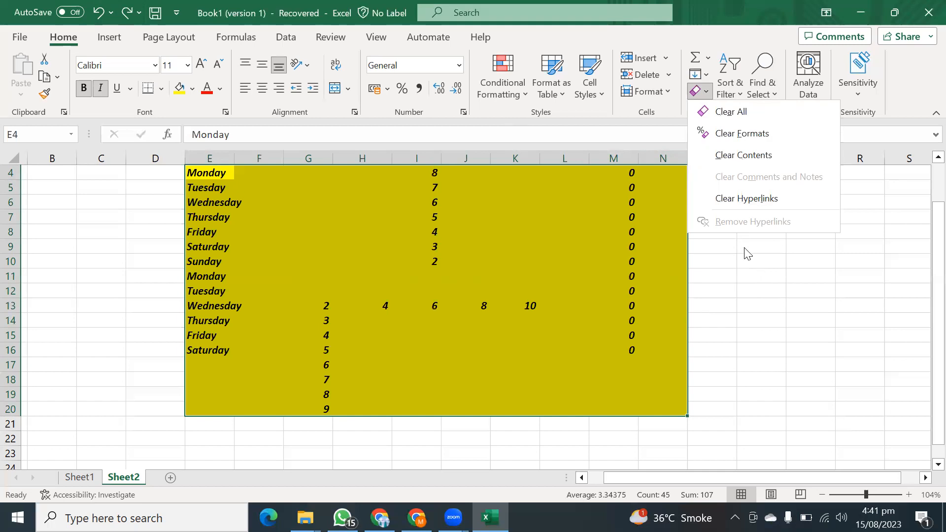
left_click(754, 268)
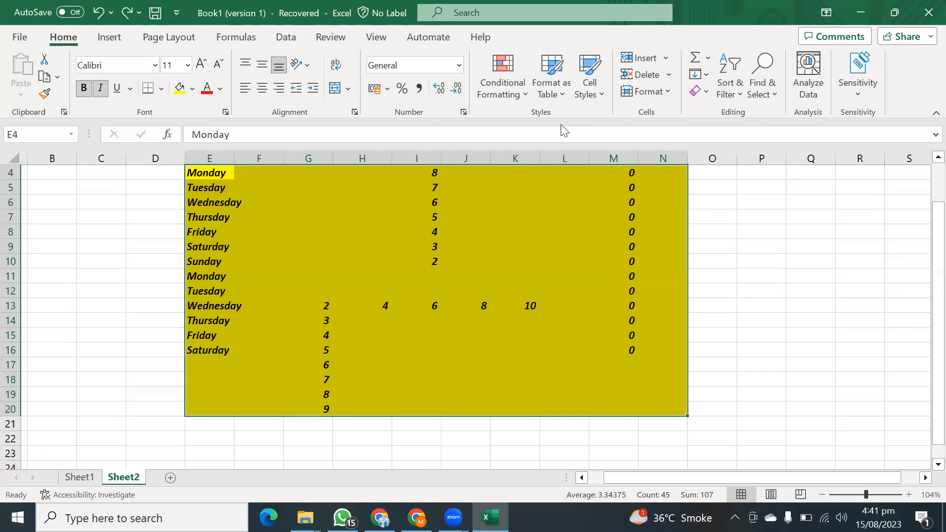
left_click(708, 91)
left_click(722, 134)
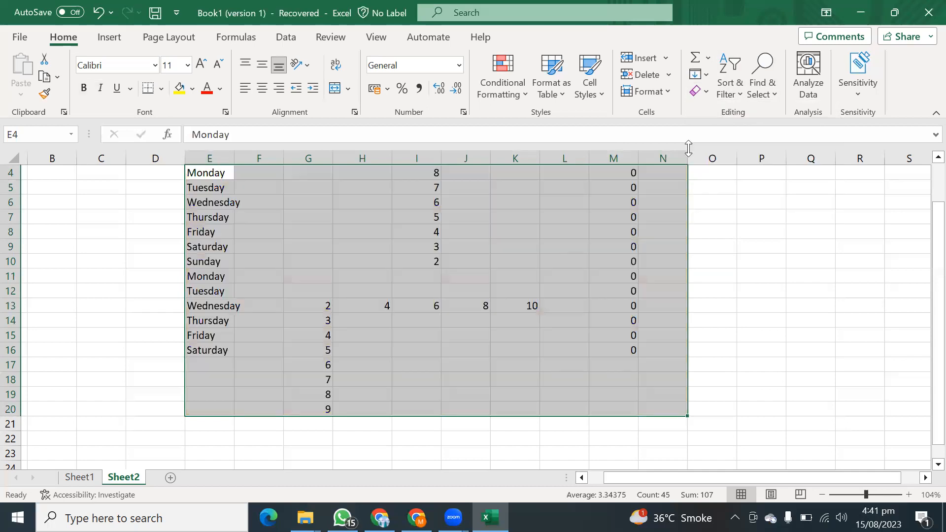
left_click(484, 278)
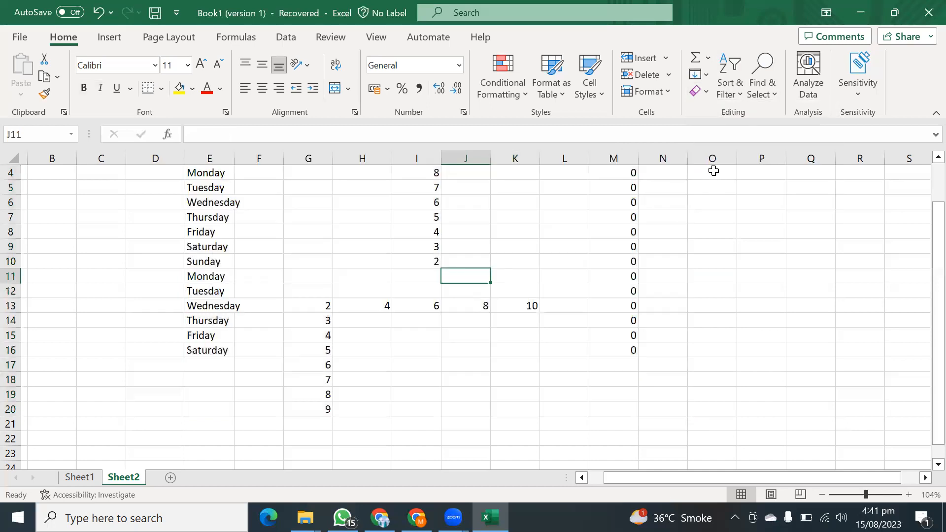
left_click(735, 75)
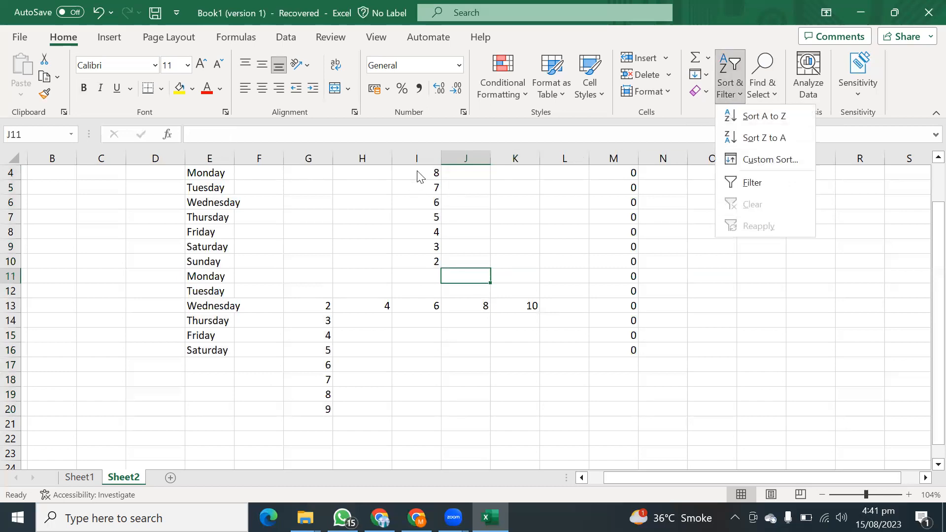
key("Escape")
left_click(446, 213)
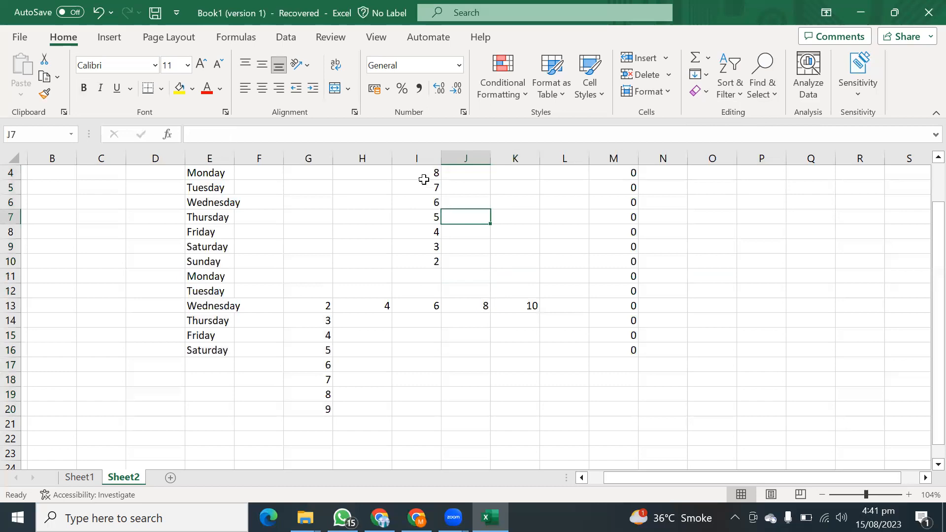
left_click(424, 174)
left_click_drag(424, 180, 426, 232)
Step: Delete the contents of all weekday and number cells from row 4 down in columns D to N
mouse_move(139, 173)
left_mouse_down()
mouse_move(143, 200)
mouse_move(663, 434)
mouse_move(663, 425)
left_mouse_up()
key("Delete")
left_click(380, 201)
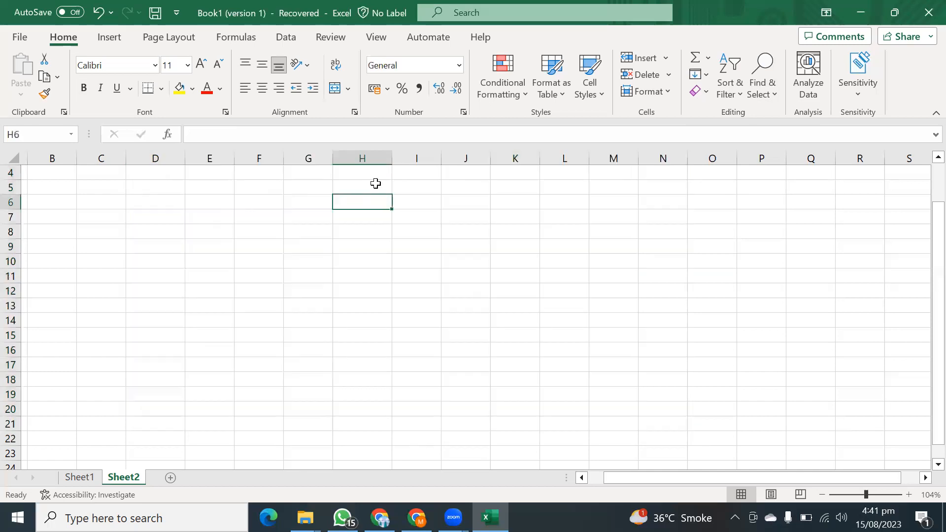
Step: Enter the numbers 5, 6, 7, 8, 9, 2, 3, 5 and 6 down cells H4 to H12, leaving H13 empty
left_click(376, 178)
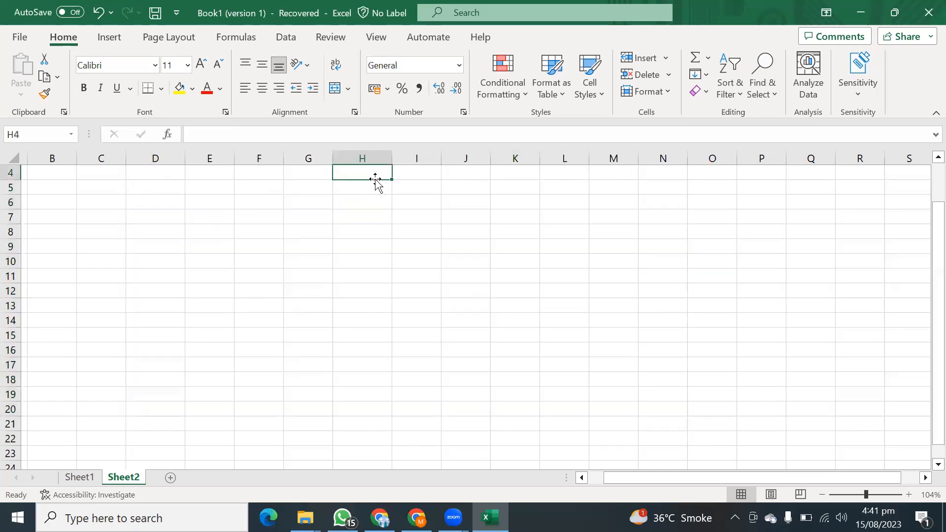
type("5")
key("Return")
type("6")
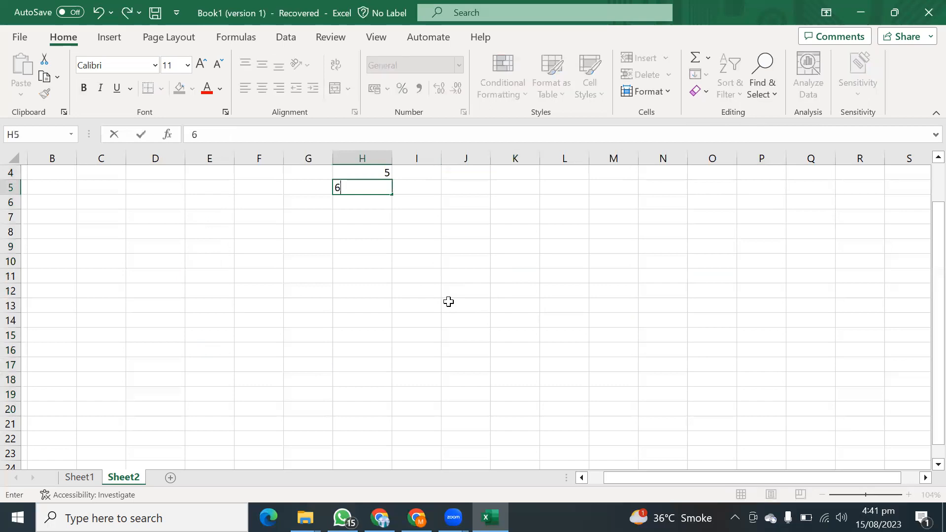
key("Return")
type("7")
key("Return")
type("8")
key("Return")
type("9")
key("Return")
type("2")
key("Return")
type("3")
key("Return")
type("5")
key("Return")
type("6")
key("Return")
type("7")
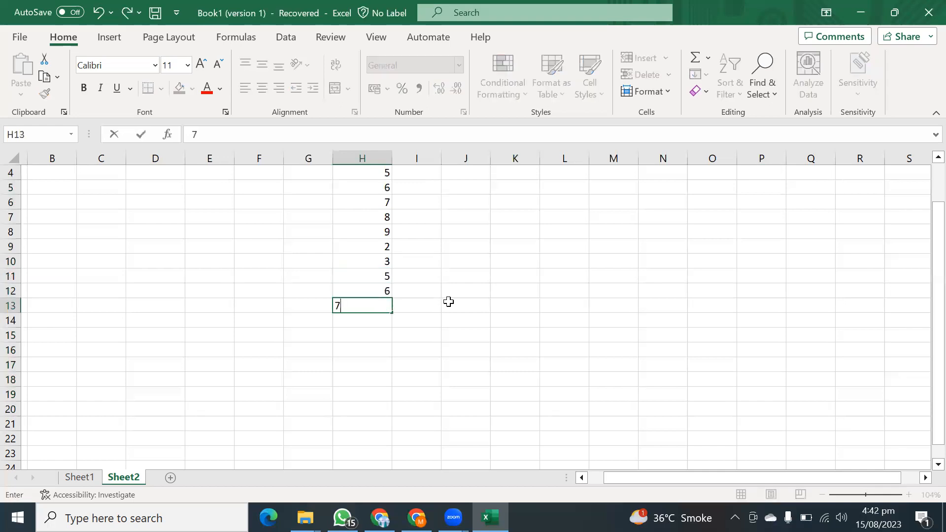
key("Return")
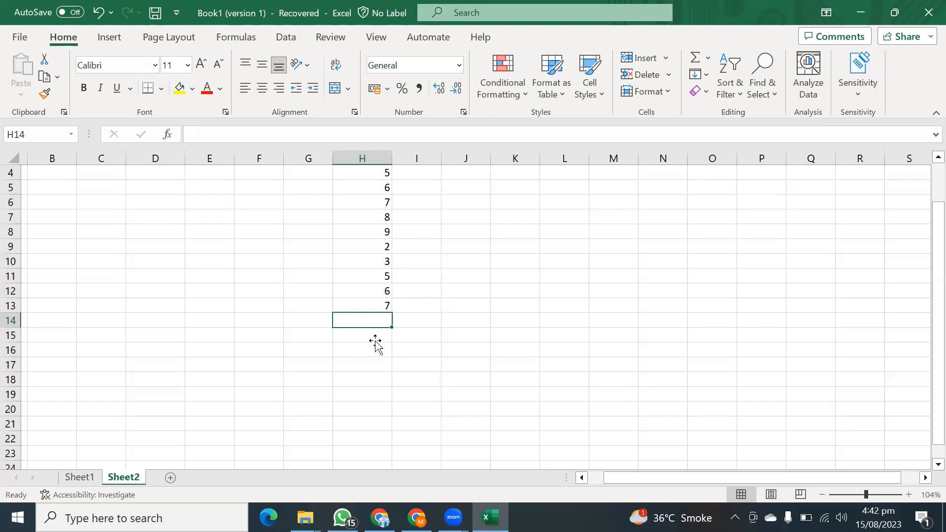
left_click(383, 306)
key("BackSpace")
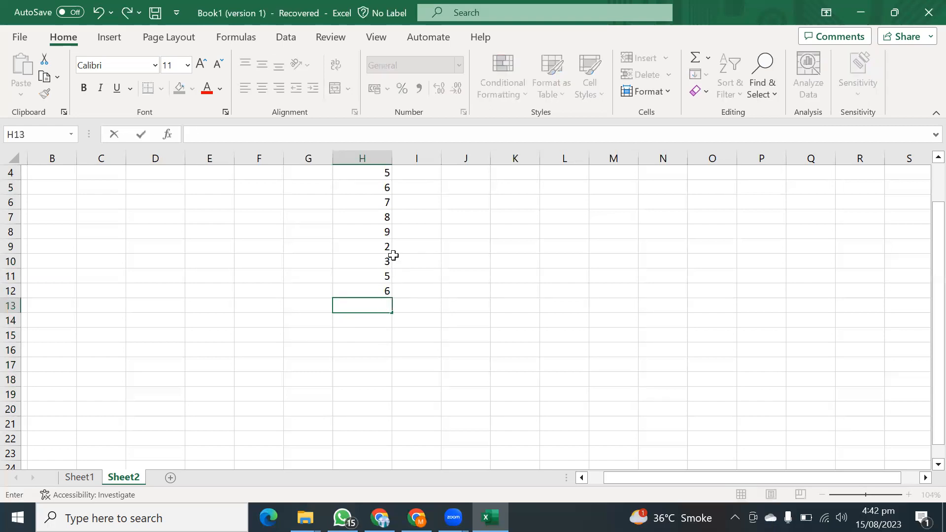
left_click(452, 227)
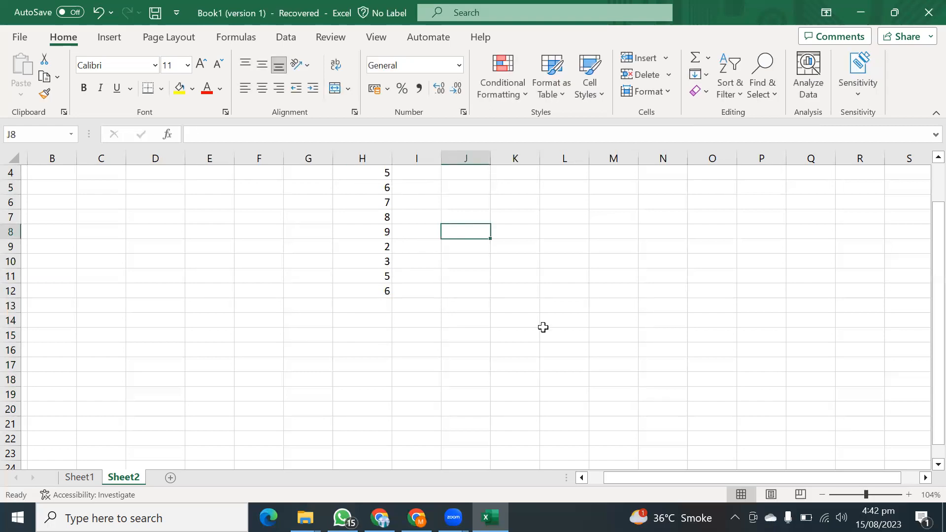
Step: Delete the leftover weekday and number contents in row 3, from E3 to O3
left_click(871, 493)
scroll(689, 371, "up", 2)
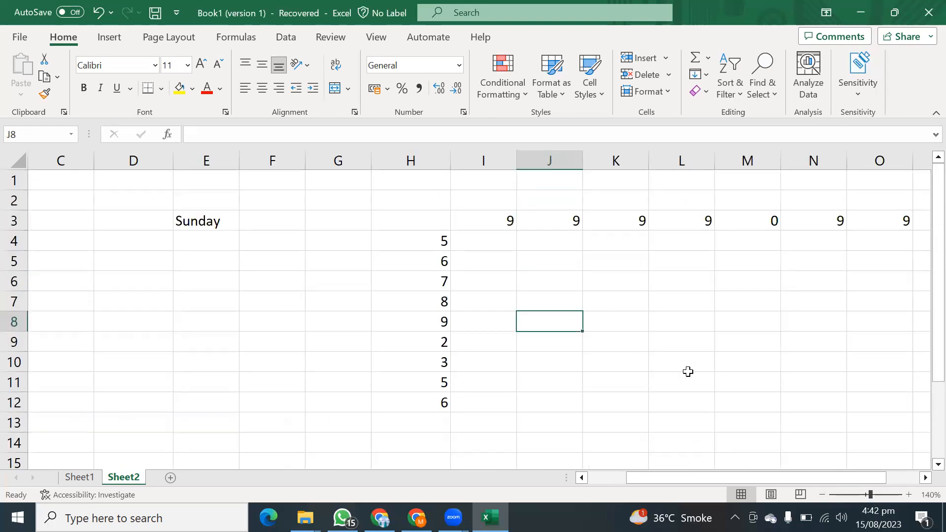
scroll(688, 372, "down", 1)
scroll(689, 372, "up", 1)
scroll(689, 372, "down", 1)
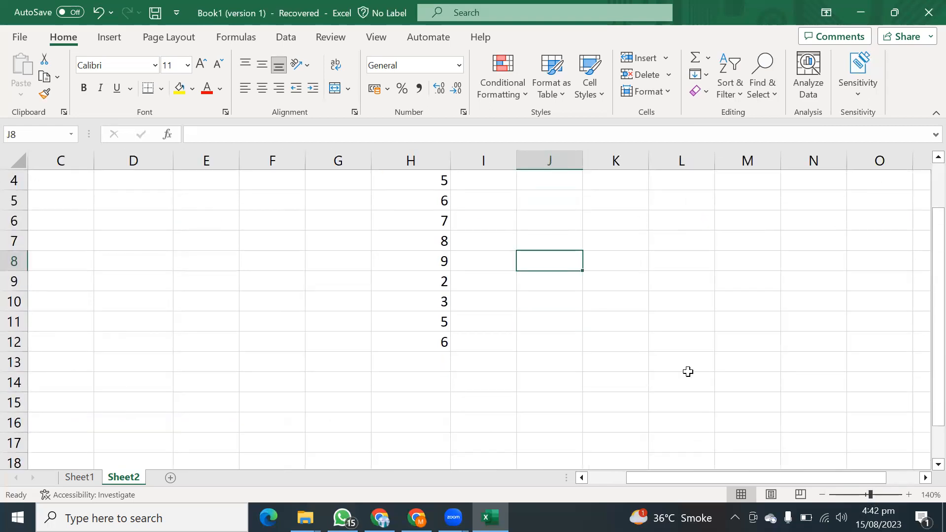
scroll(689, 372, "up", 1)
left_click_drag(212, 221, 887, 218)
key("Delete")
left_click(650, 348)
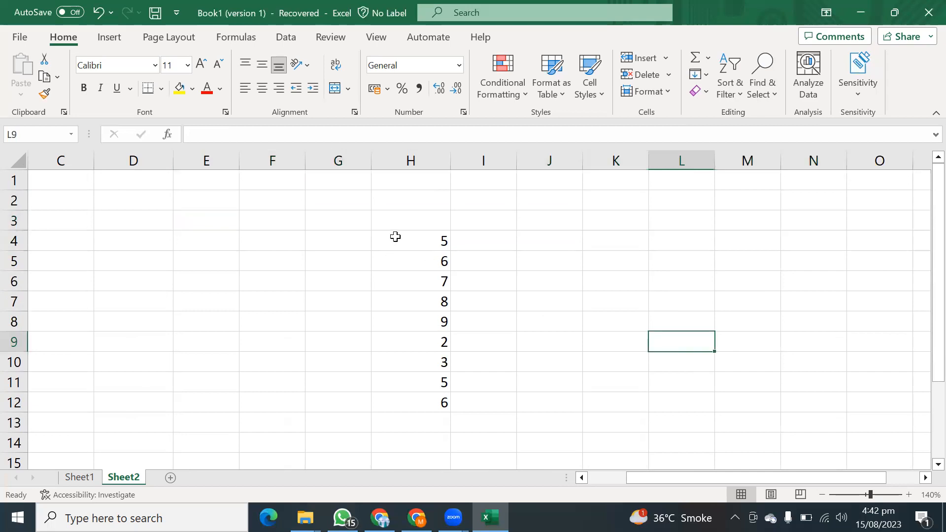
Step: Sort the numbers in H4:H12 from smallest to largest, and re-sort them from largest to smallest
left_click_drag(410, 243, 426, 393)
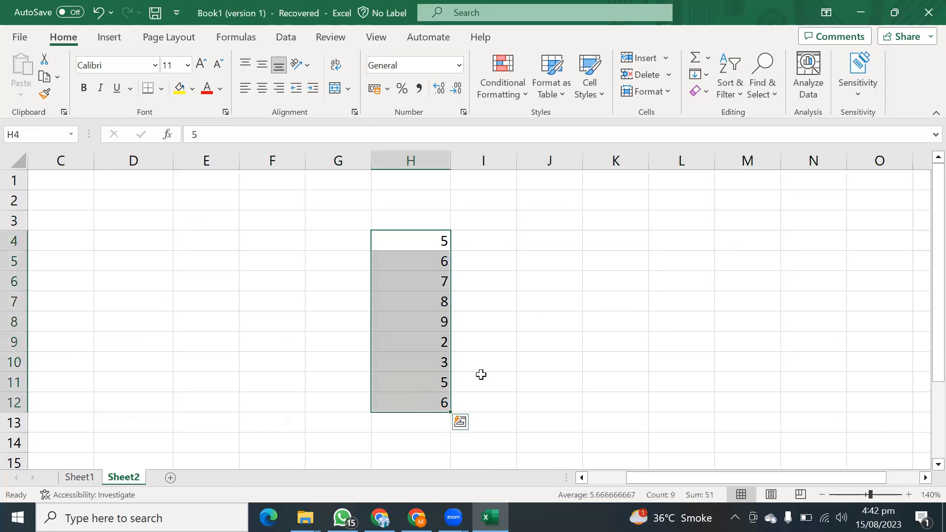
left_click(736, 75)
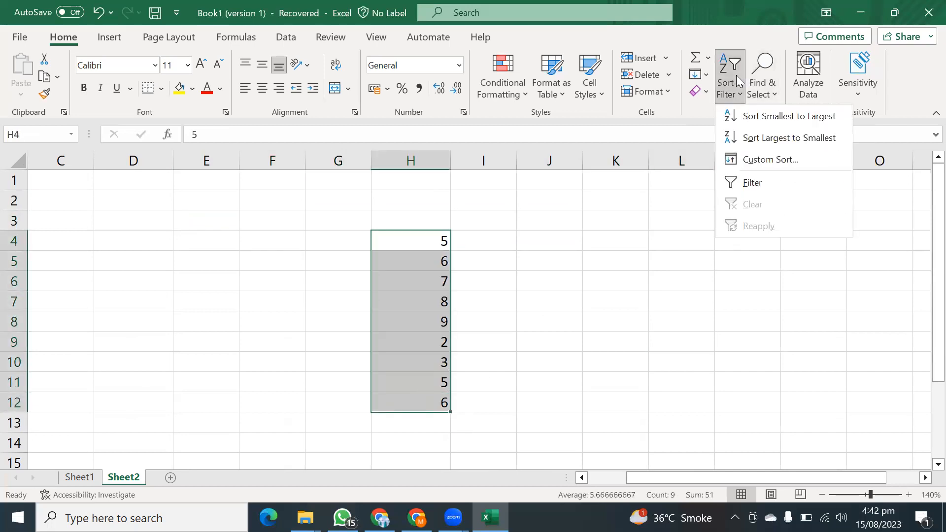
left_click(770, 116)
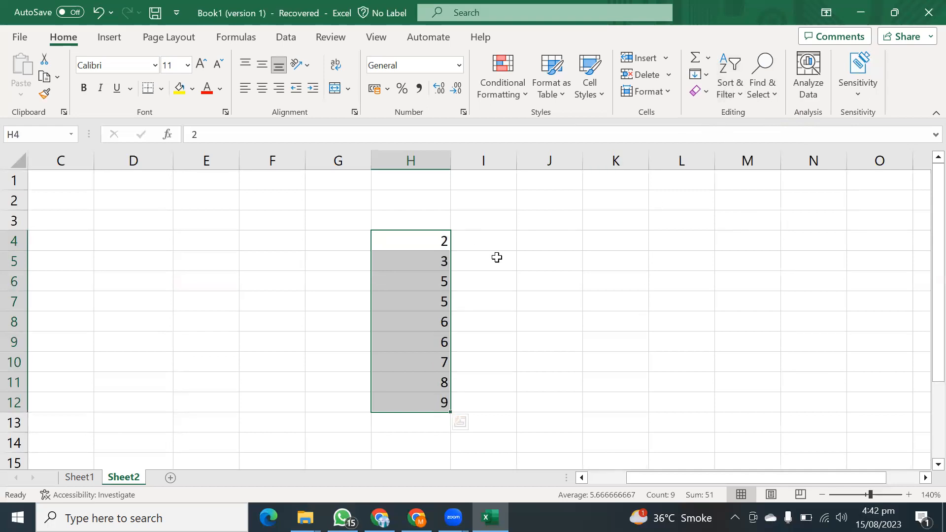
left_click(738, 84)
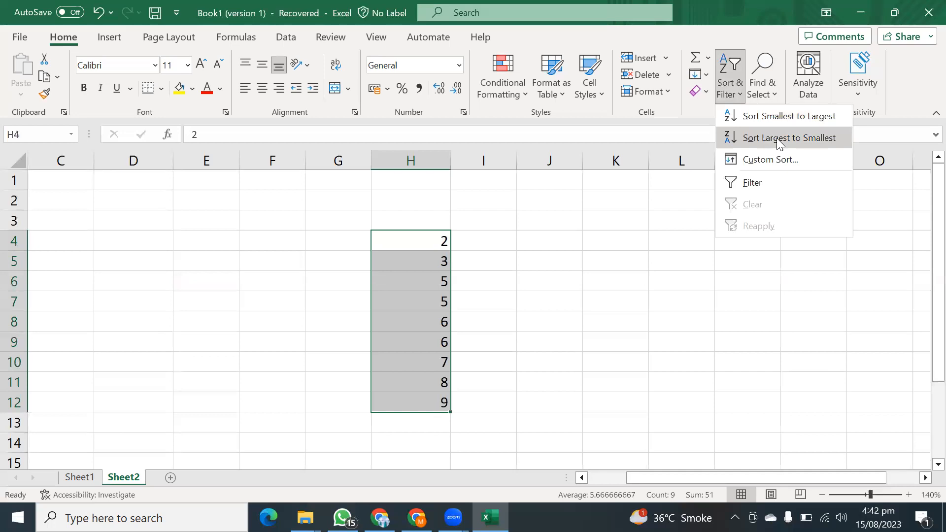
left_click(758, 142)
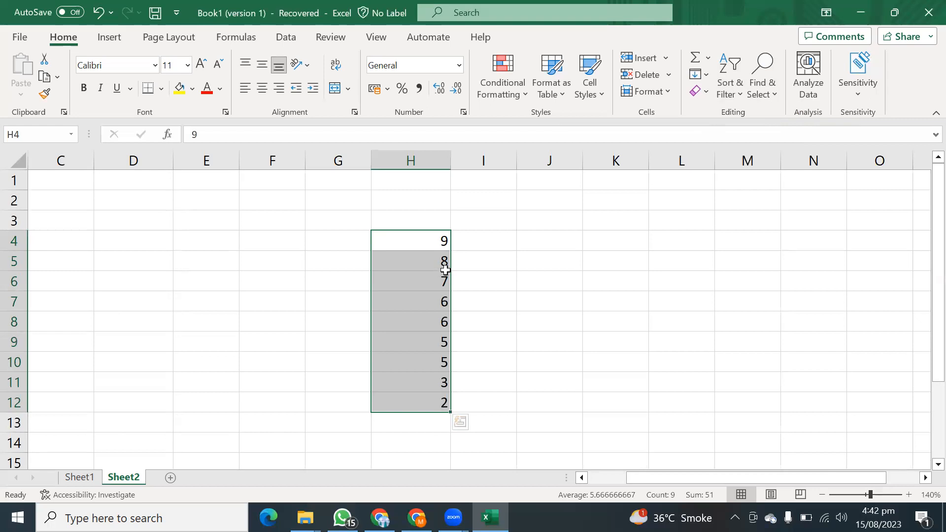
Step: Examine the Custom Sort settings for H4:H12 and close them without applying a sort
left_click(727, 85)
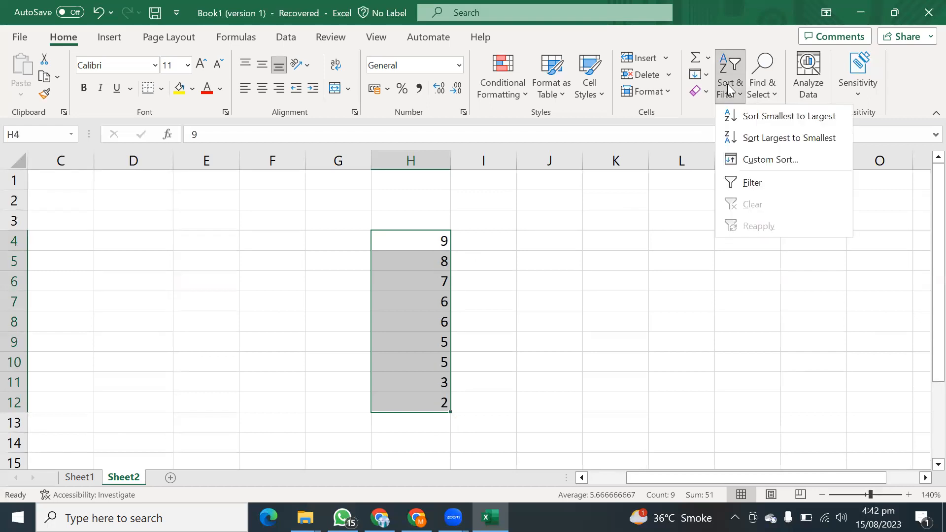
left_click(772, 158)
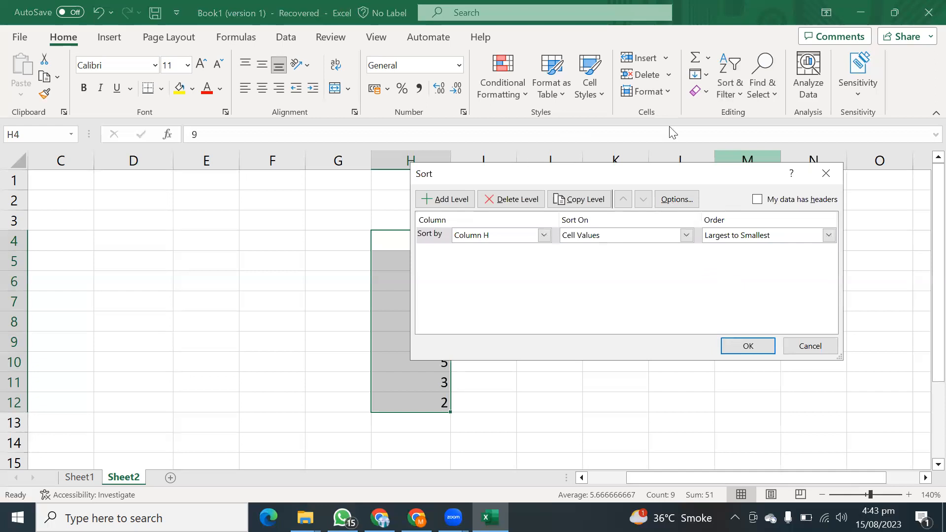
left_click(832, 177)
Step: Turn on filtering for the number list, with H4 as its header cell
left_click(733, 89)
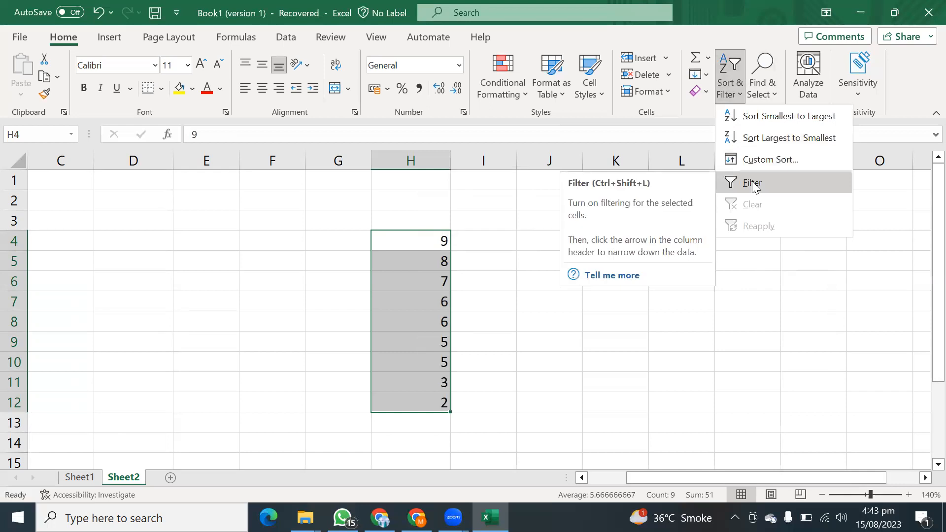
left_click(464, 253)
left_click(524, 261)
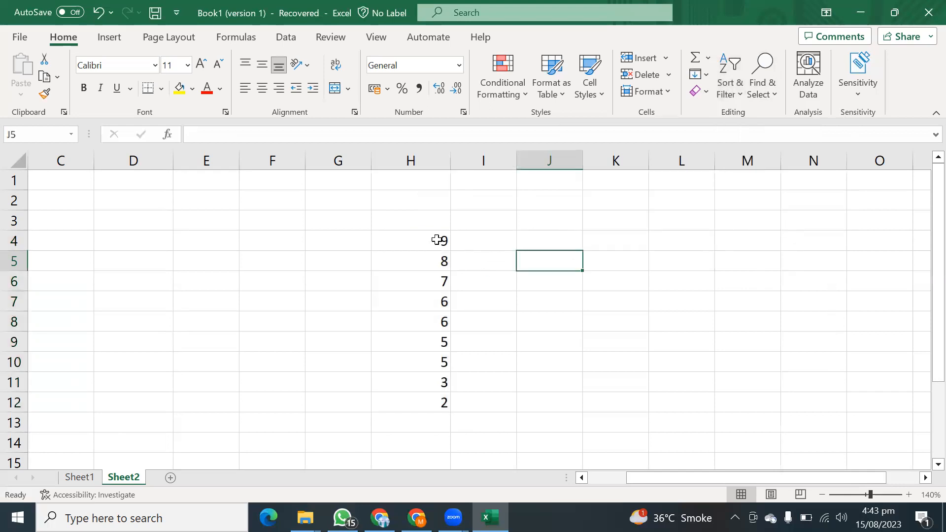
left_click(435, 240)
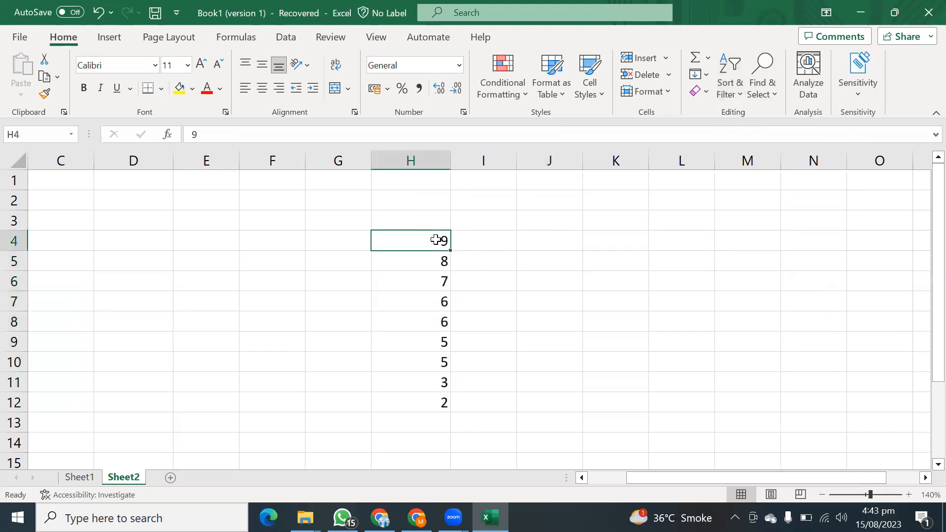
left_click(739, 88)
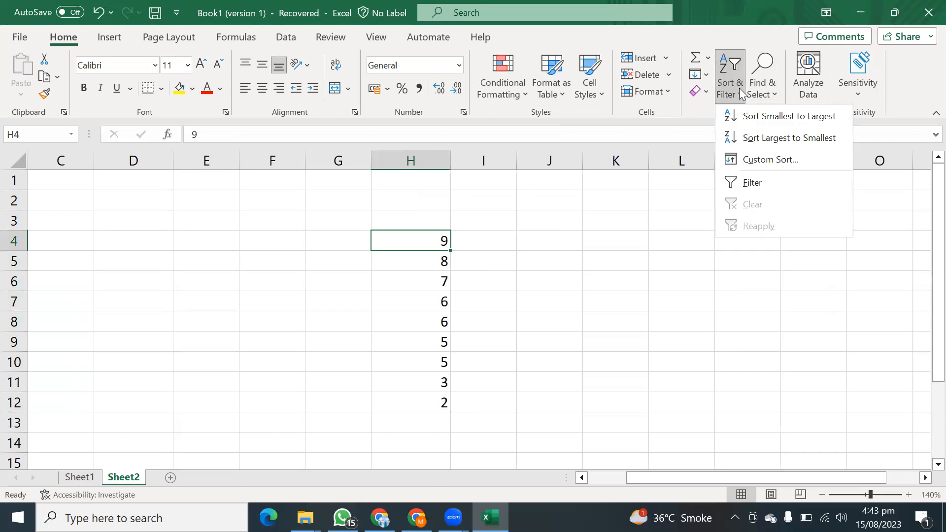
left_click(762, 182)
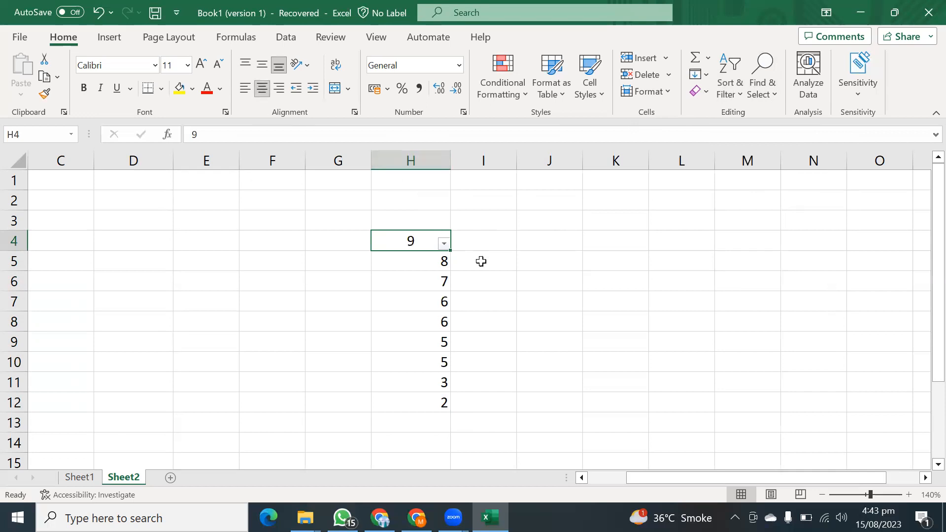
Step: Examine H4's filter options and the Custom Sort settings under Sort by Color, closing them without sorting
left_click(445, 244)
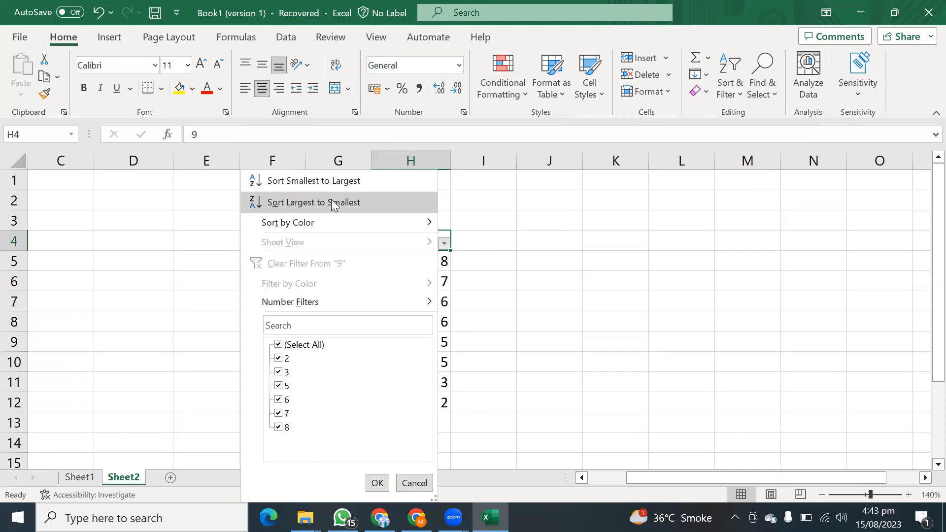
mouse_move(340, 218)
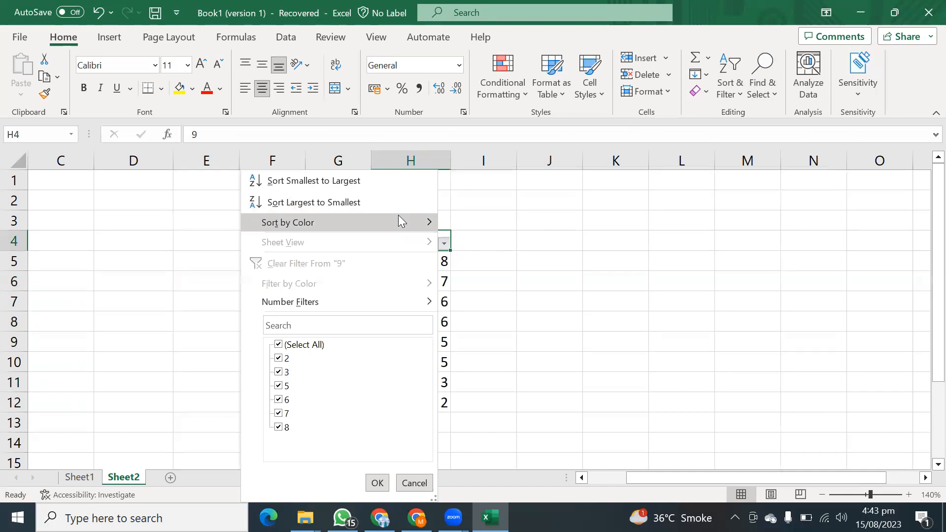
mouse_move(398, 215)
left_click(475, 223)
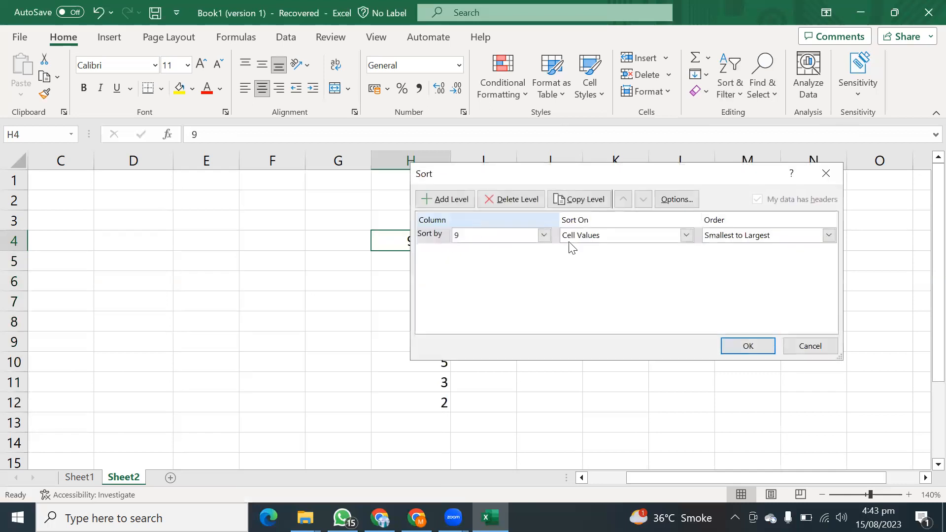
left_click(829, 171)
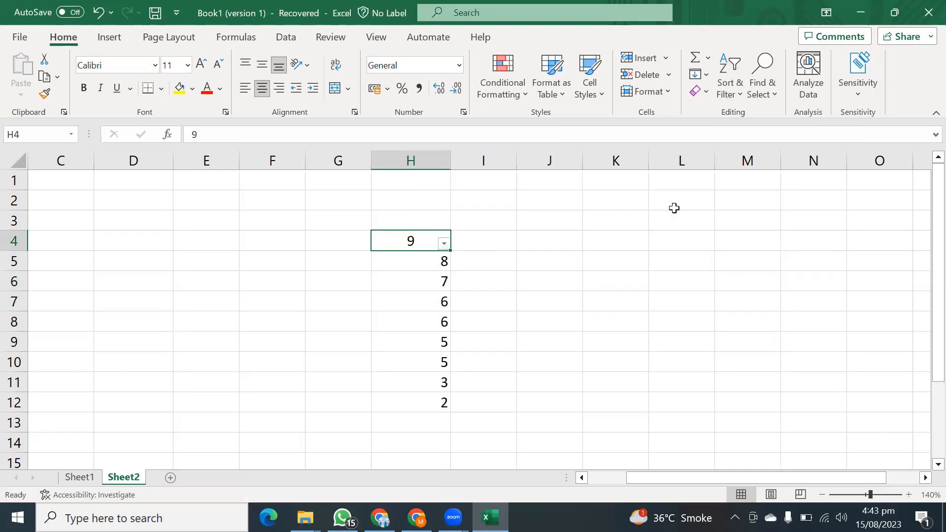
Step: Filter the number list in column H to show only the values 7 and 8
left_click(442, 245)
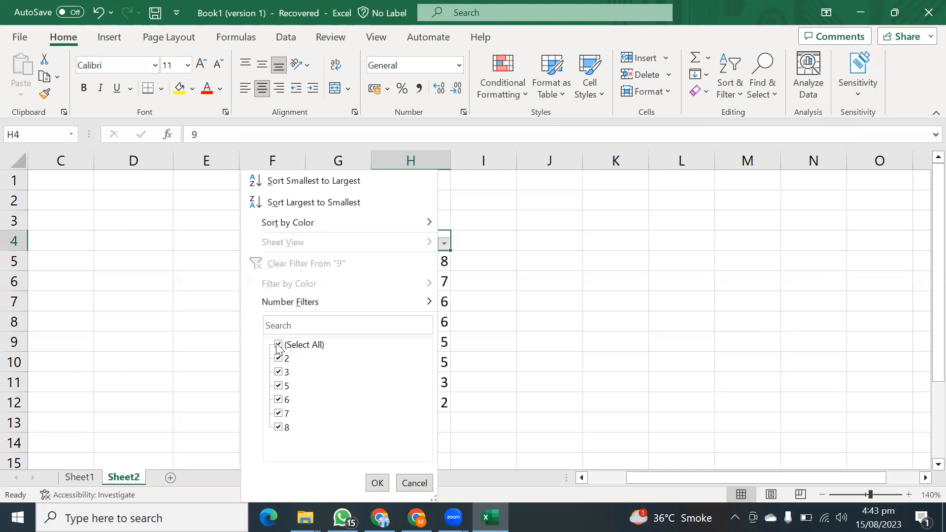
left_click(278, 345)
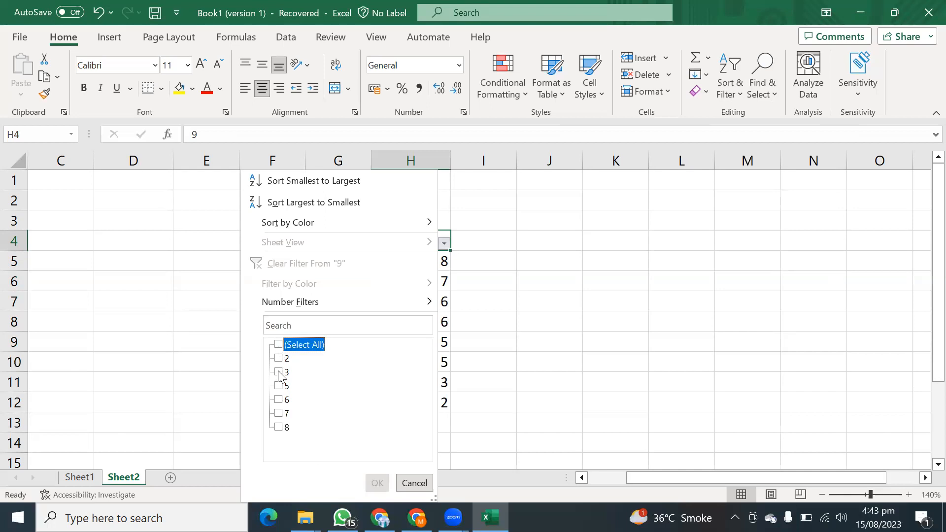
left_click(279, 427)
left_click(280, 414)
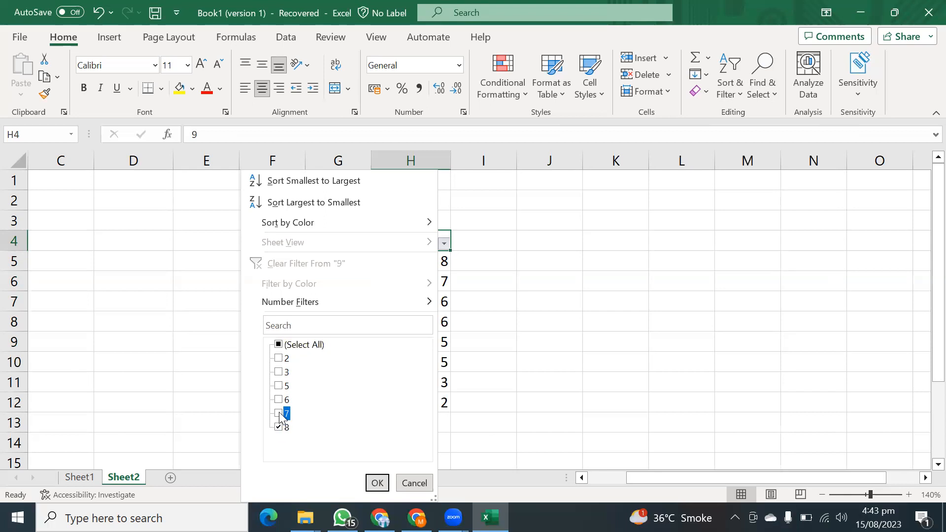
left_click(376, 483)
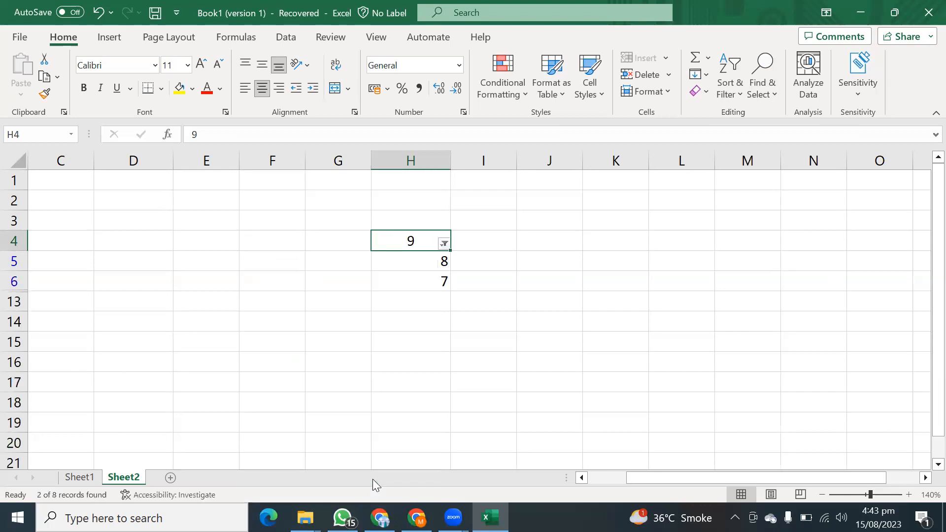
Step: Reselect all values in the column H filter and turn filtering off
left_click(444, 245)
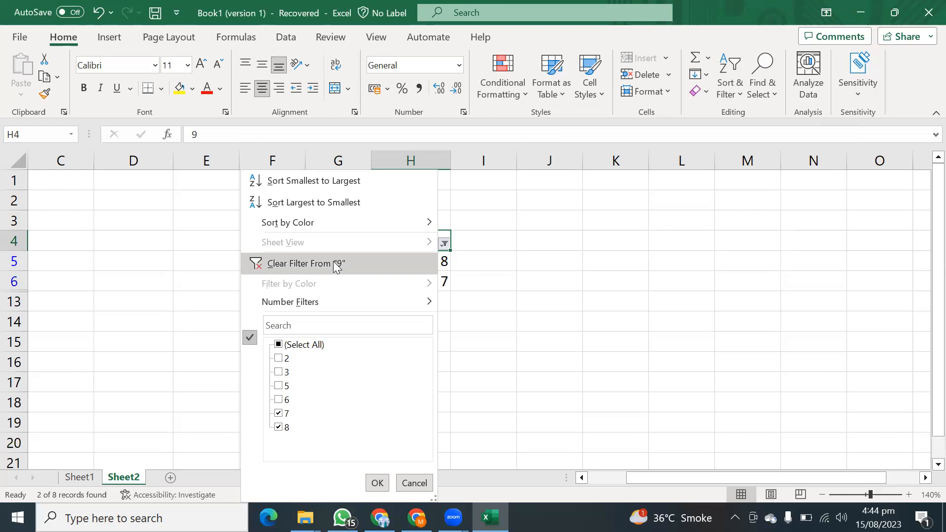
left_click(279, 344)
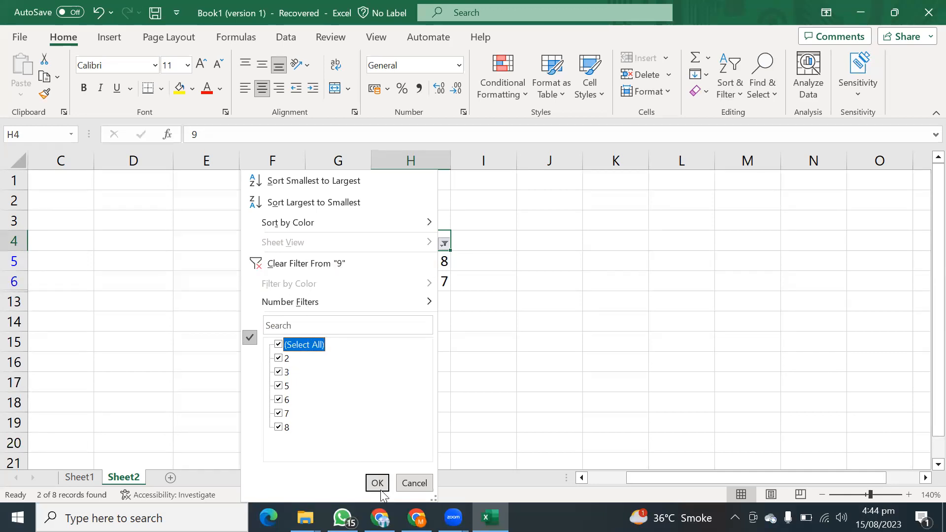
left_click(381, 489)
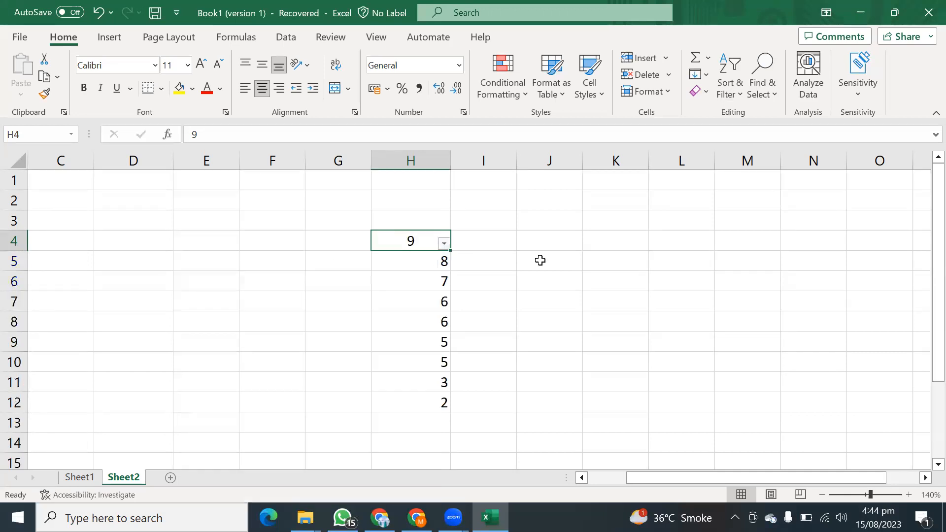
left_click(740, 84)
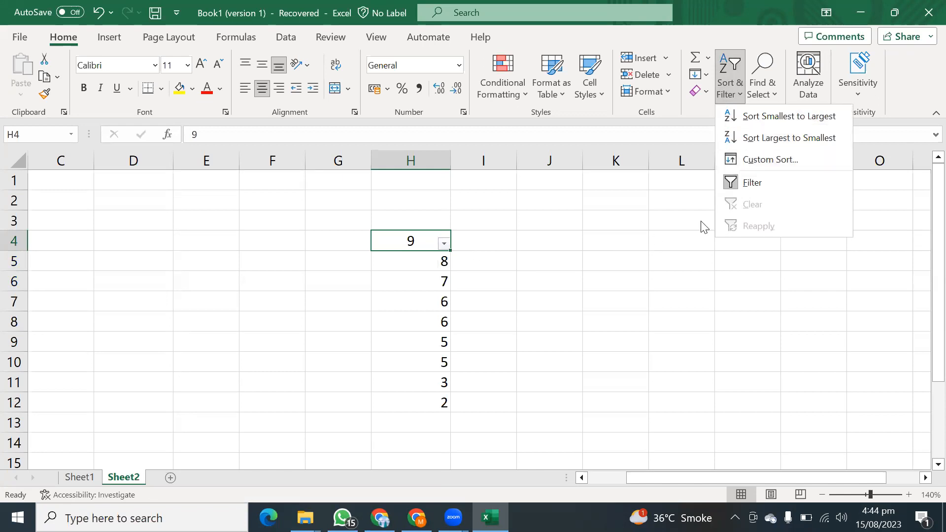
left_click(752, 181)
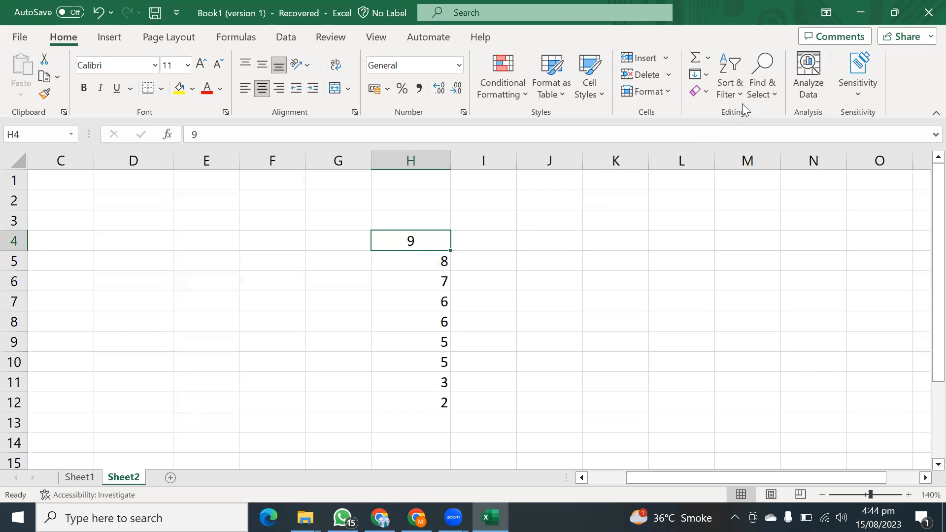
left_click(740, 87)
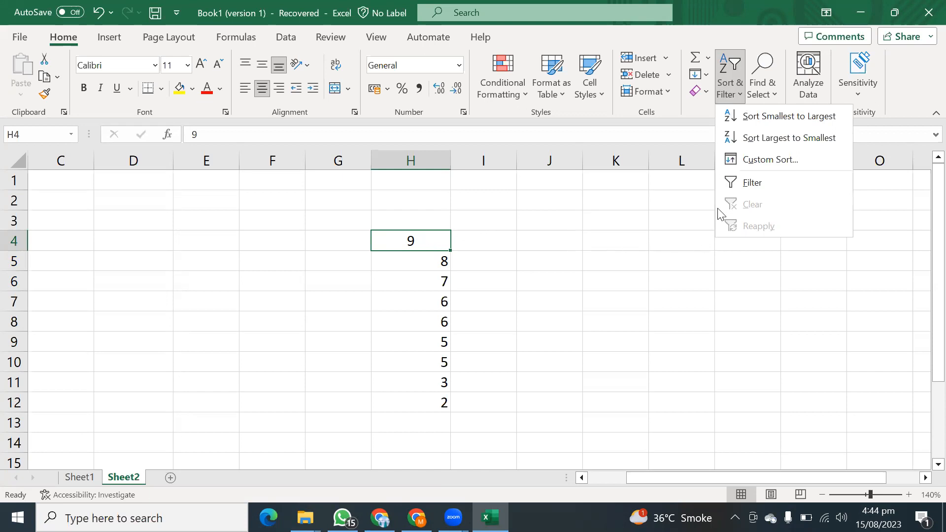
left_click(594, 228)
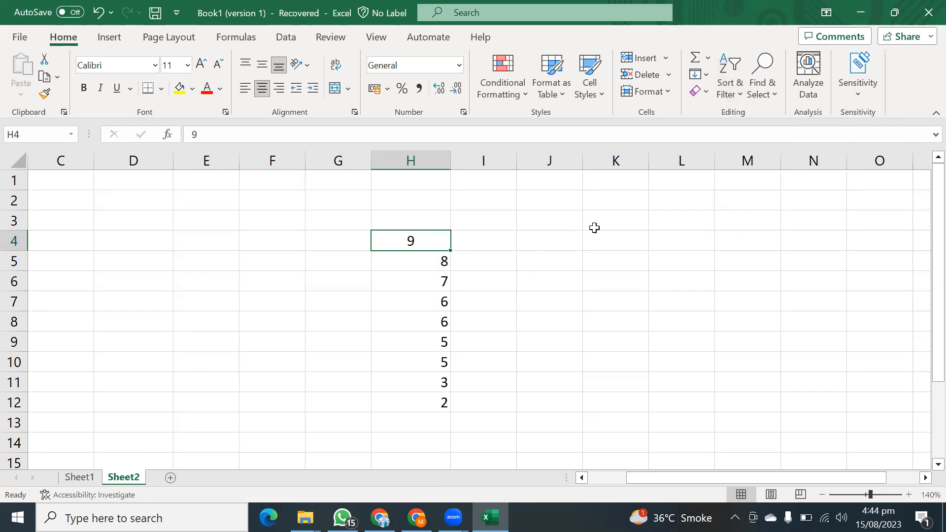
left_click(770, 90)
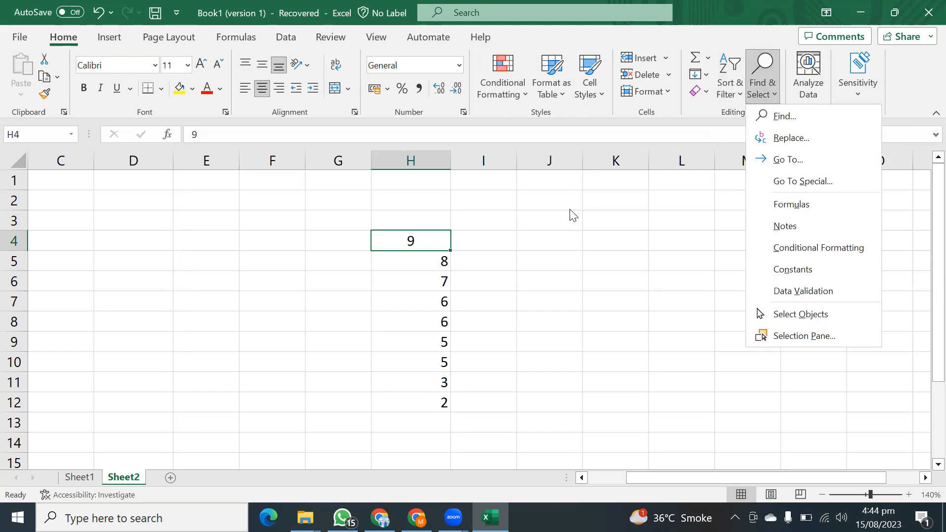
left_click(157, 215)
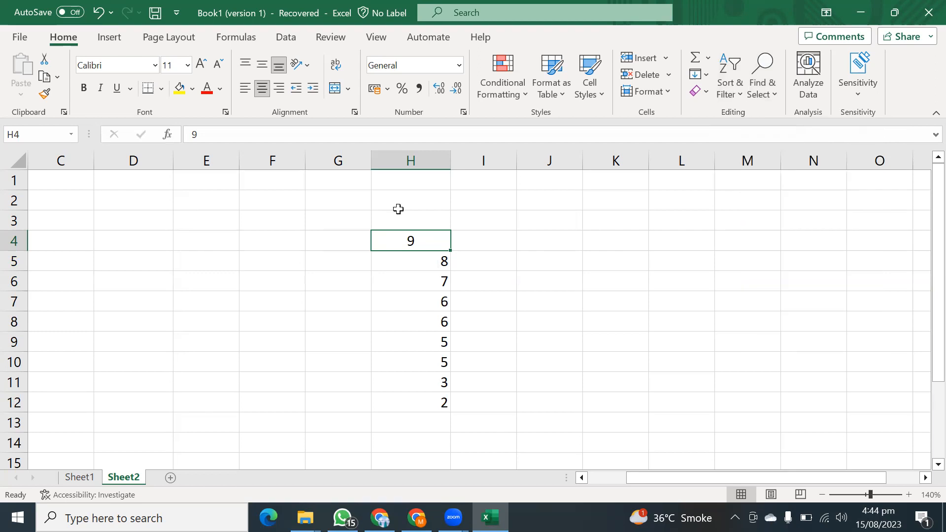
Step: Search the sheet for the value 2 with Find, moving the search dialog clear of the number list and closing it
left_click(771, 85)
left_click(775, 121)
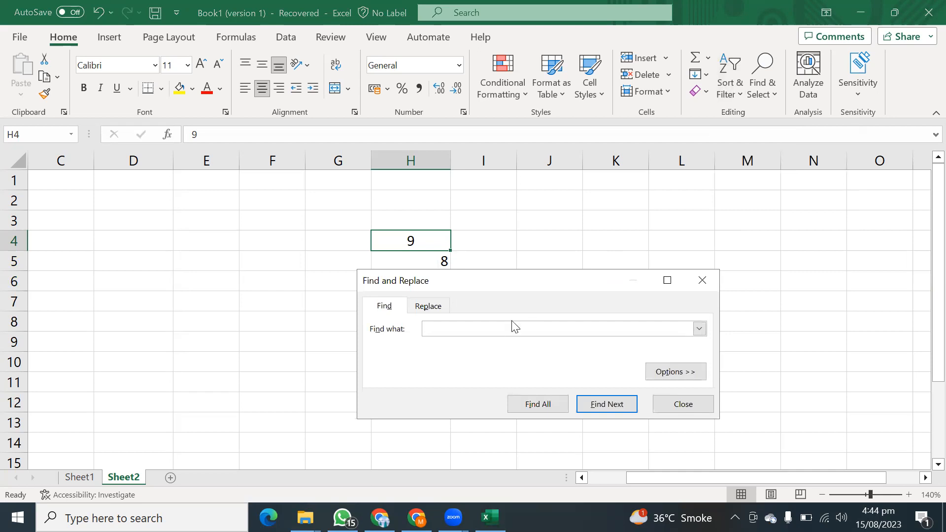
type("2")
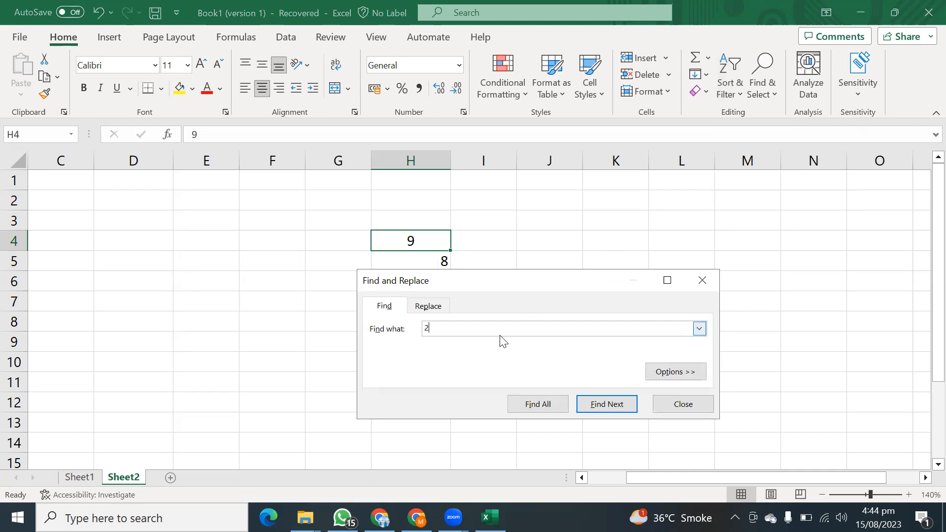
left_click(610, 412)
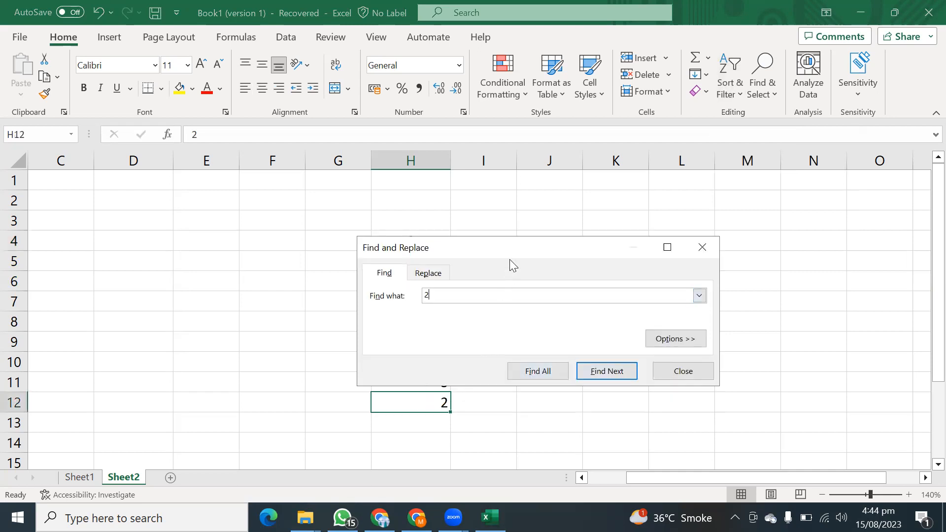
left_click_drag(519, 246, 675, 227)
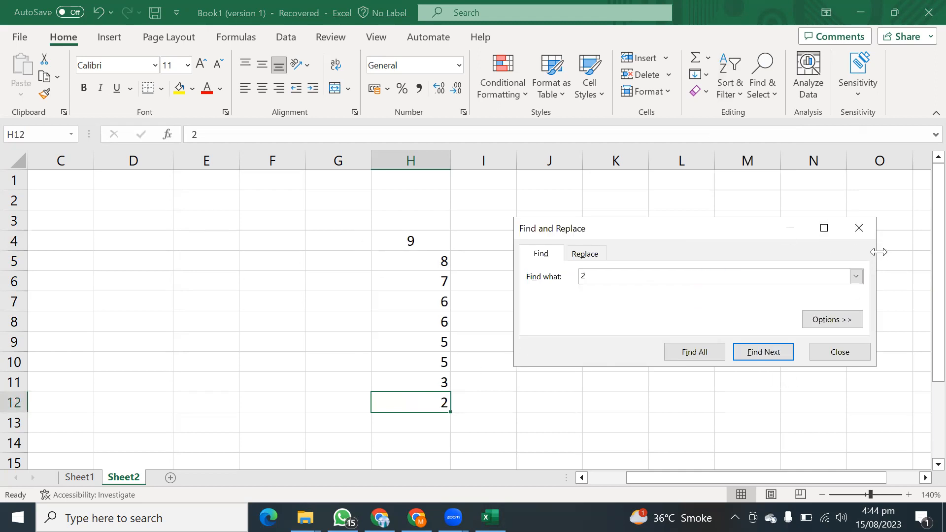
left_click(864, 234)
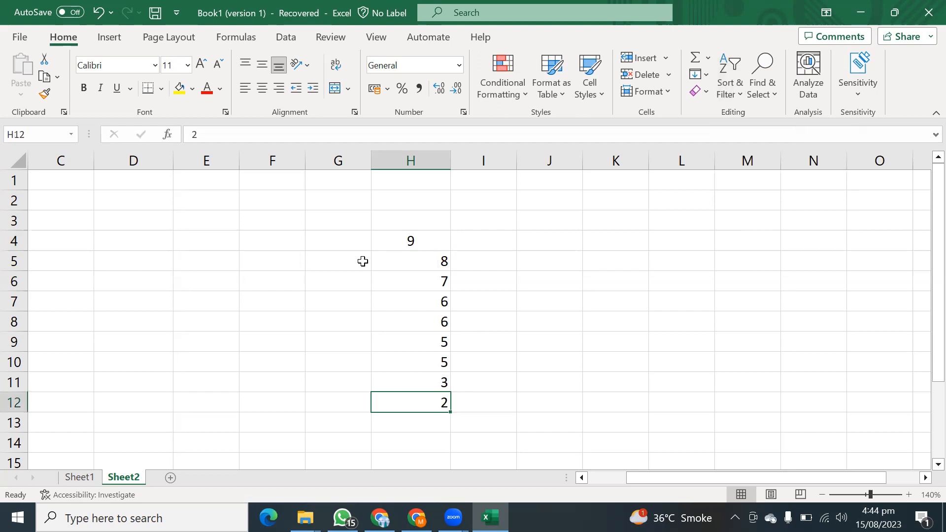
Step: Enter a person's first name in cell D2 and a different first name in cell D7
left_click(142, 198)
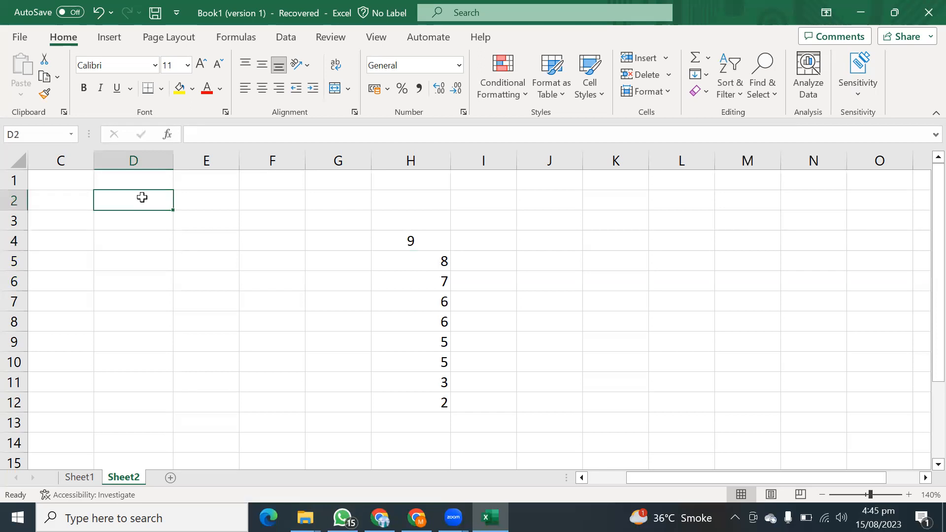
type("m")
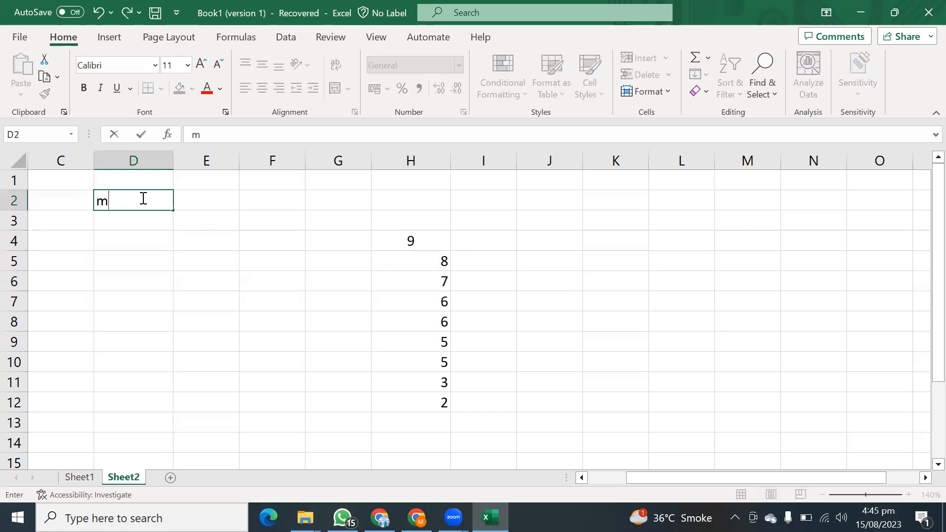
key("BackSpace")
type("Ali")
left_click(215, 318)
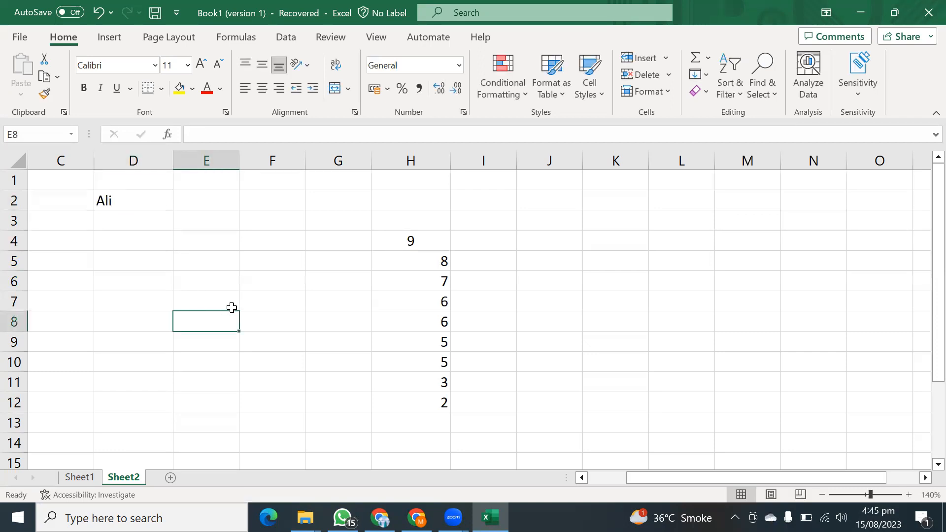
left_click(127, 298)
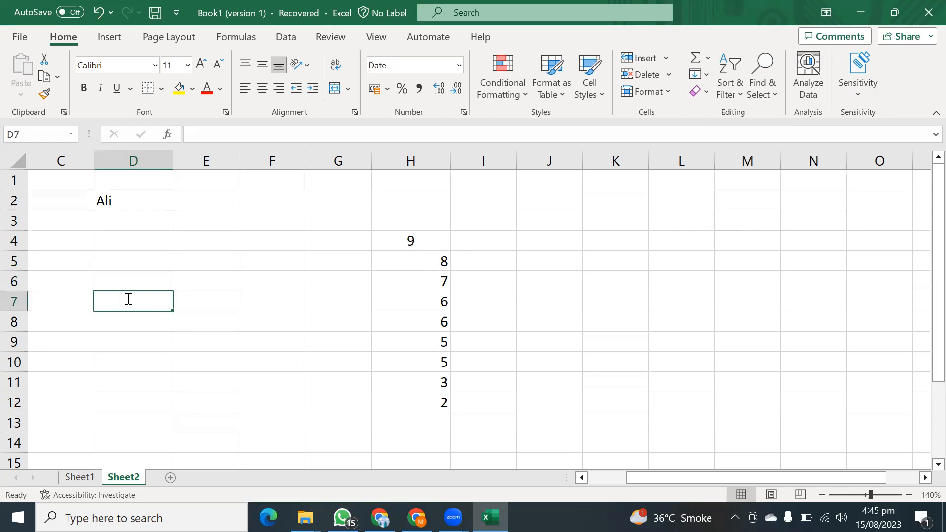
type("Bial")
key("BackSpace")
key("BackSpace")
type("lal")
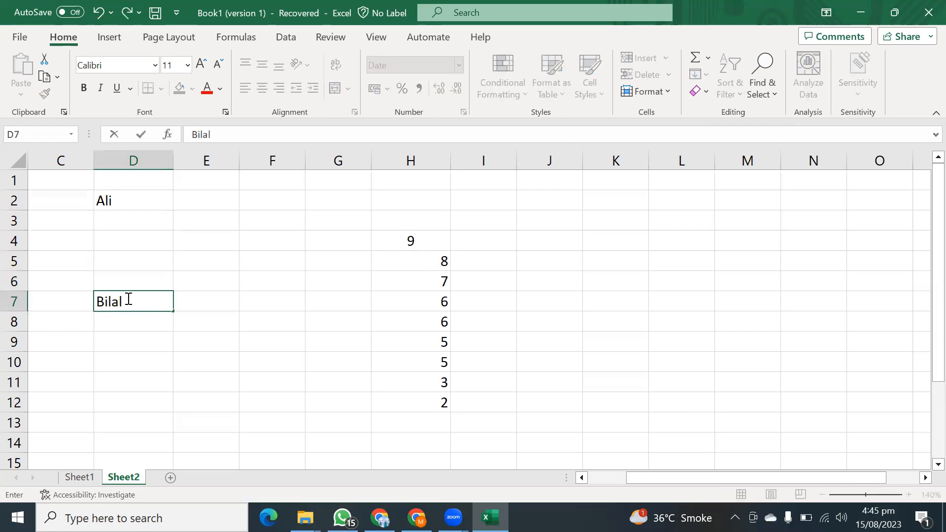
left_click(180, 346)
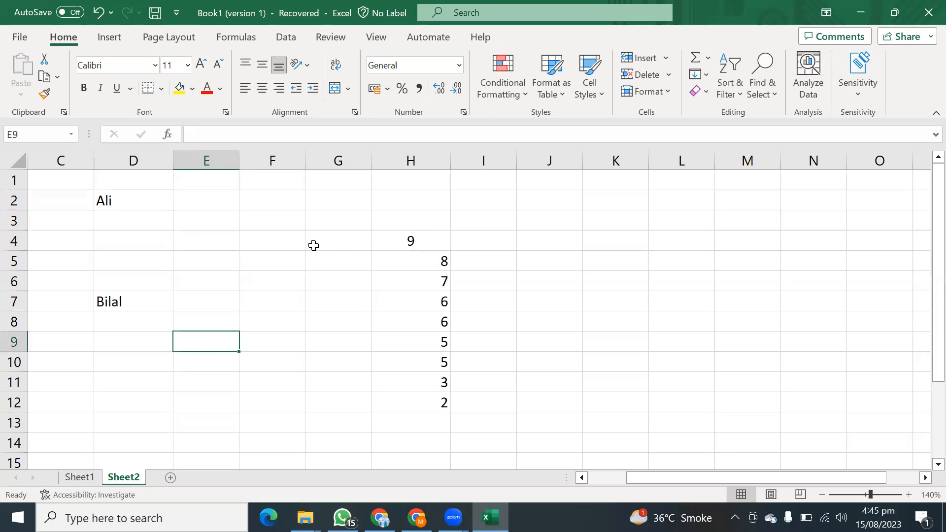
Step: Search the sheet with Find for the first name entered in cell D7 and close the search
left_click(762, 74)
left_click(779, 117)
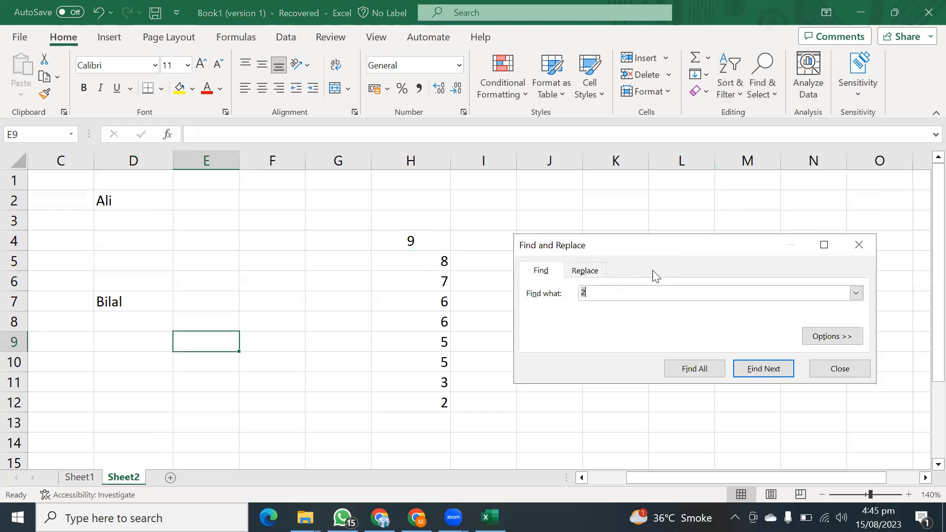
type("Bilal")
left_click(765, 373)
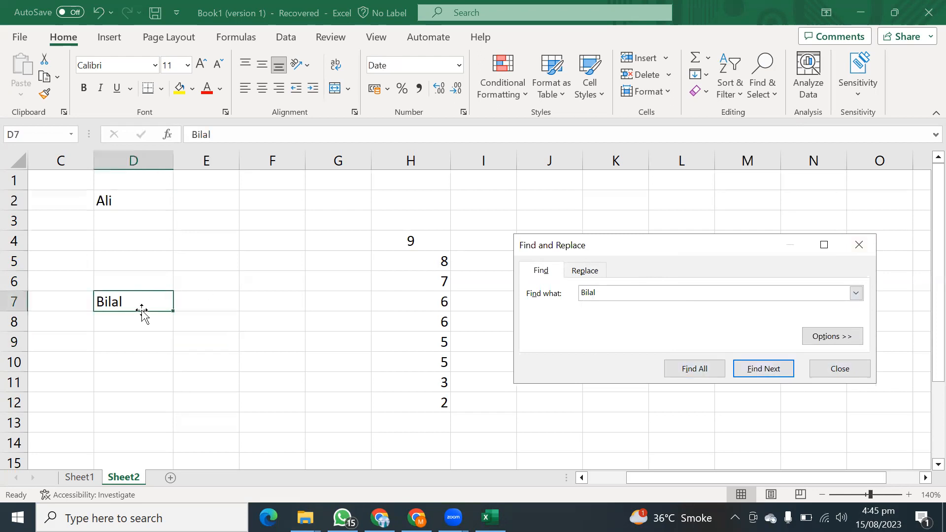
left_click(862, 248)
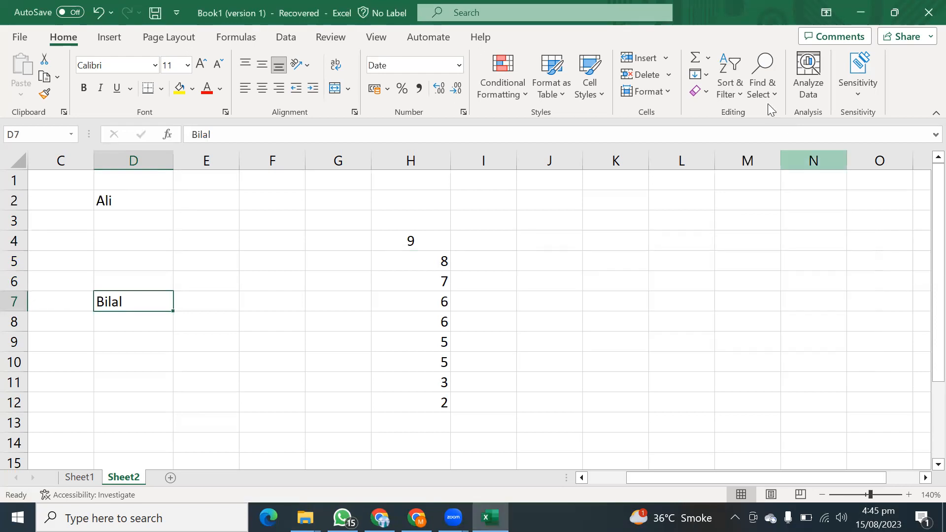
Step: Replace the first name in cell D7 with a different first name using Find and Replace
left_click(767, 85)
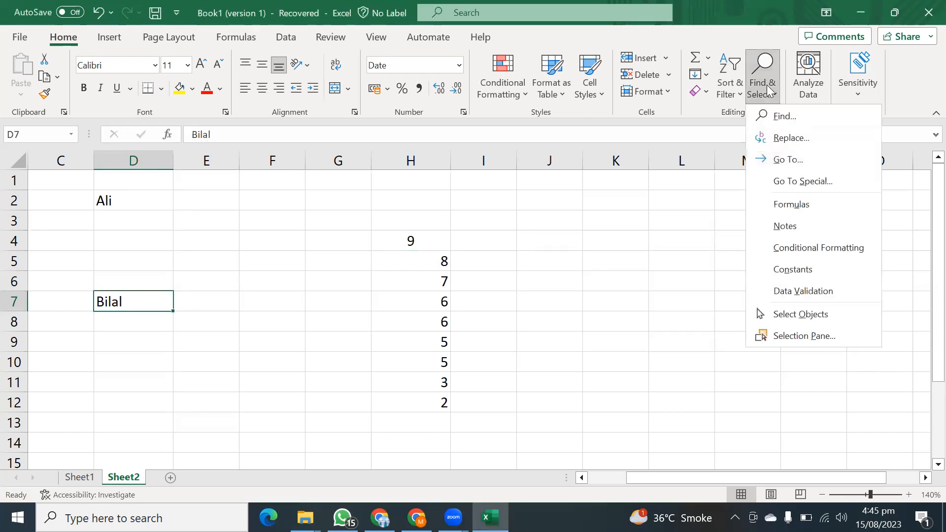
left_click(786, 140)
left_click(607, 329)
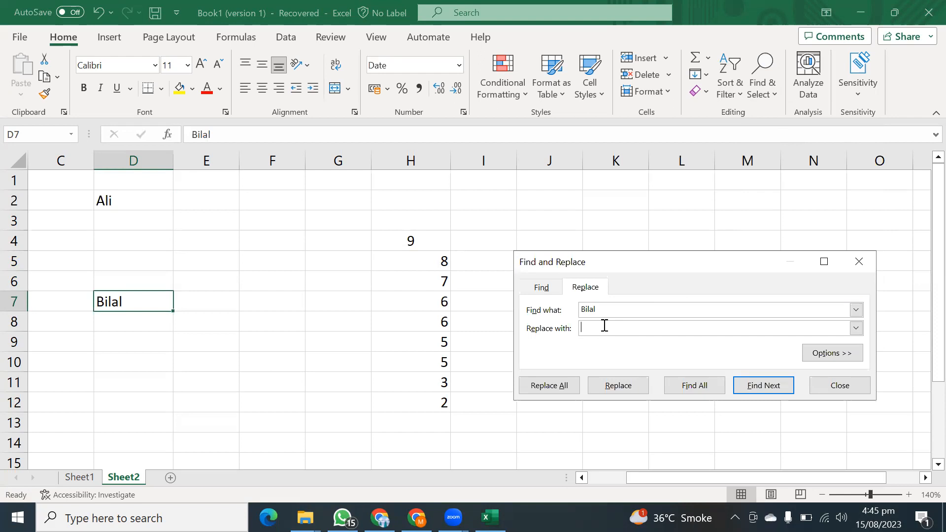
type("Khawar")
left_click(633, 387)
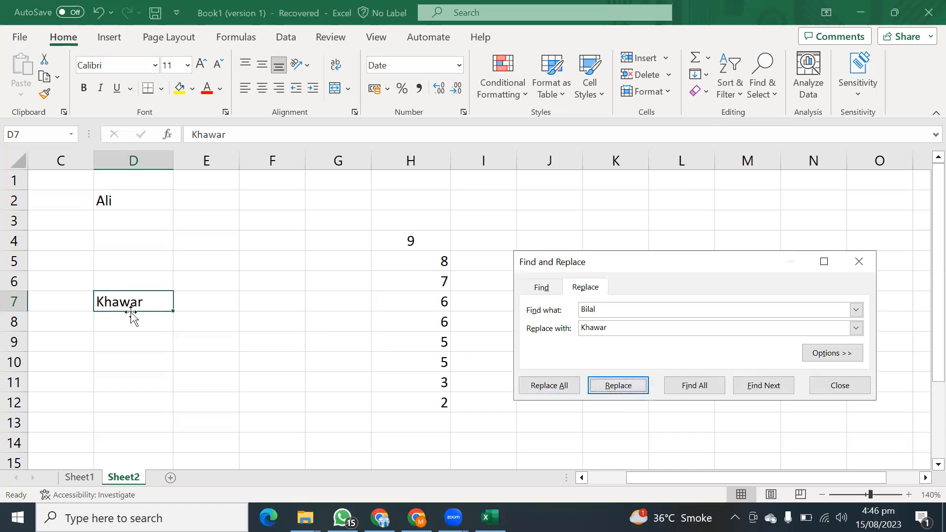
left_click(865, 261)
left_click(764, 86)
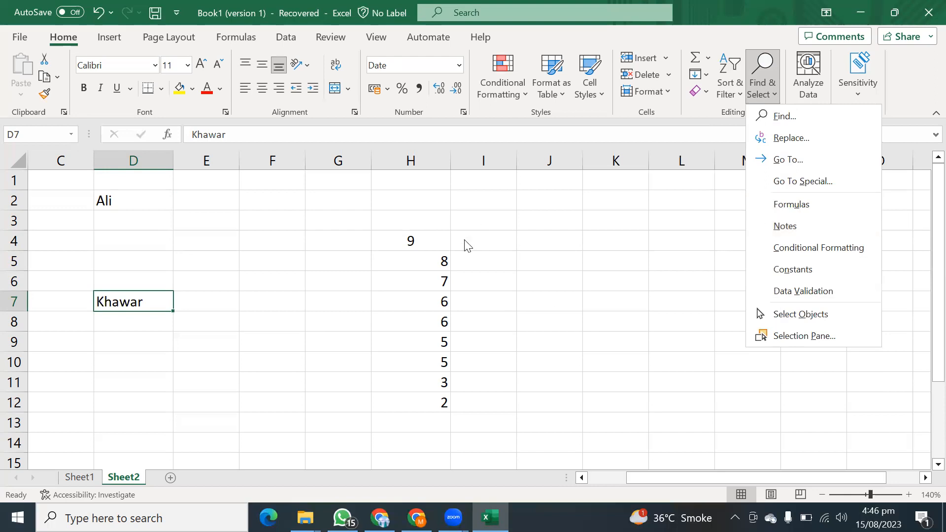
left_click(439, 251)
left_click(539, 277)
Step: Add the sum of H4:H11 below the number list in column H with AutoSum
left_click_drag(416, 243, 436, 384)
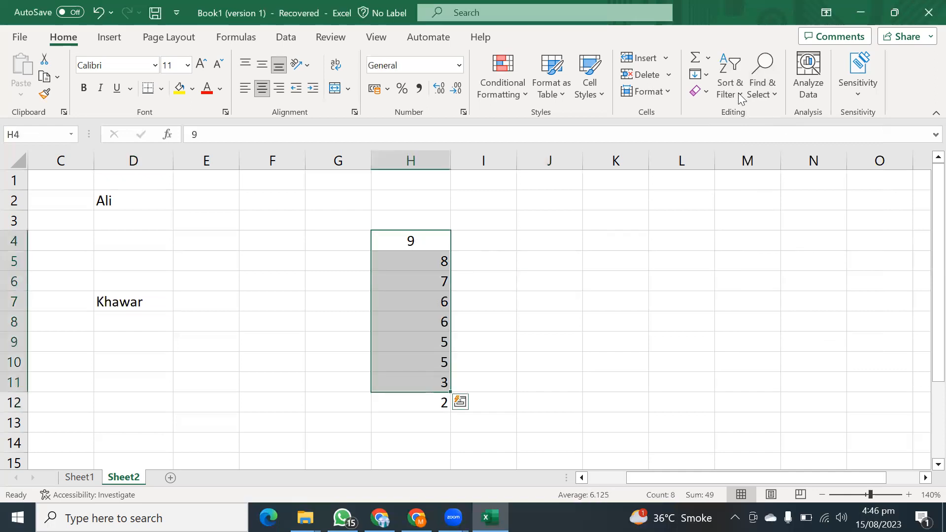
left_click(709, 58)
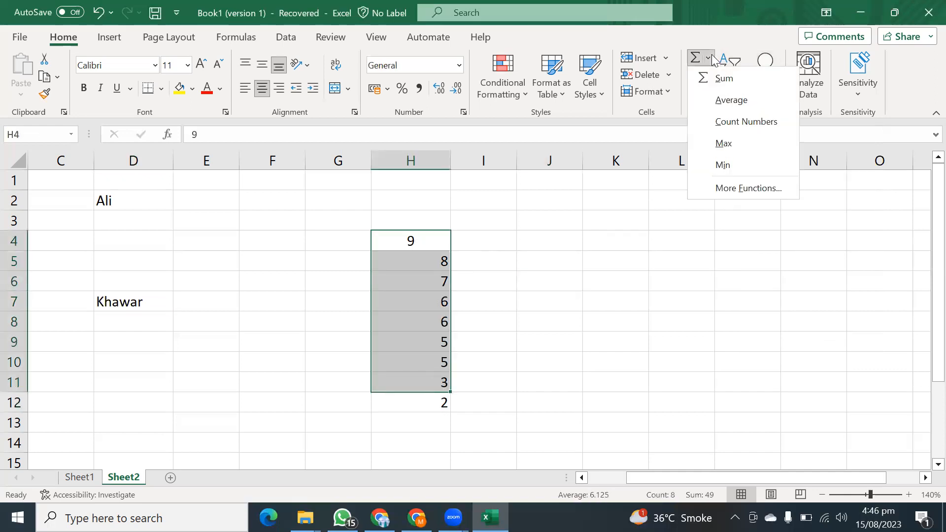
left_click(721, 78)
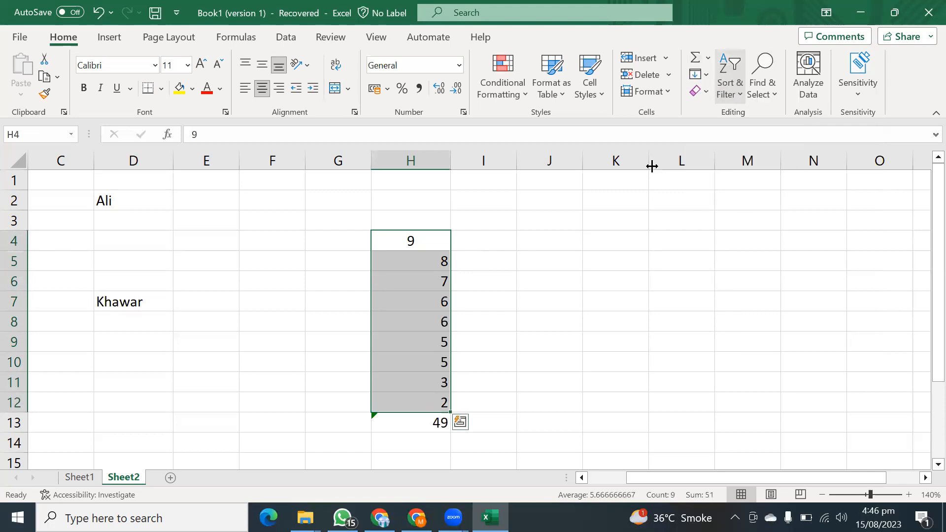
Step: Enter the numbers 900, 800, 700, 600 and 500 down cells J4 to J8
left_click(522, 244)
type("900")
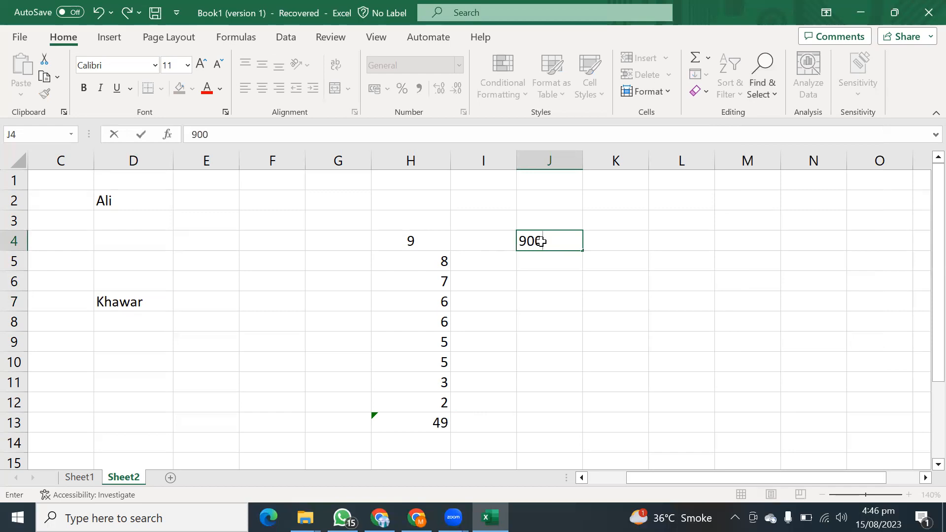
key("Return")
type("800")
key("Return")
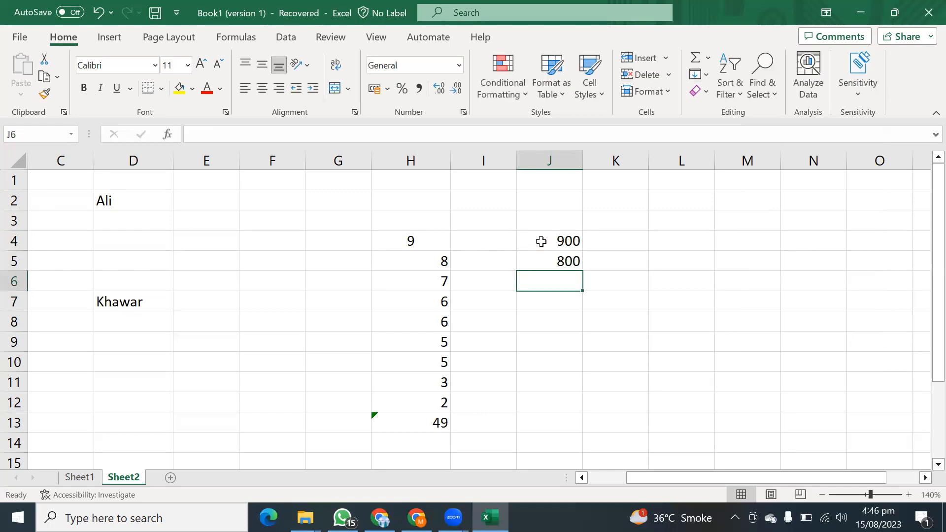
type("700")
key("Return")
type("600")
key("Return")
type("500")
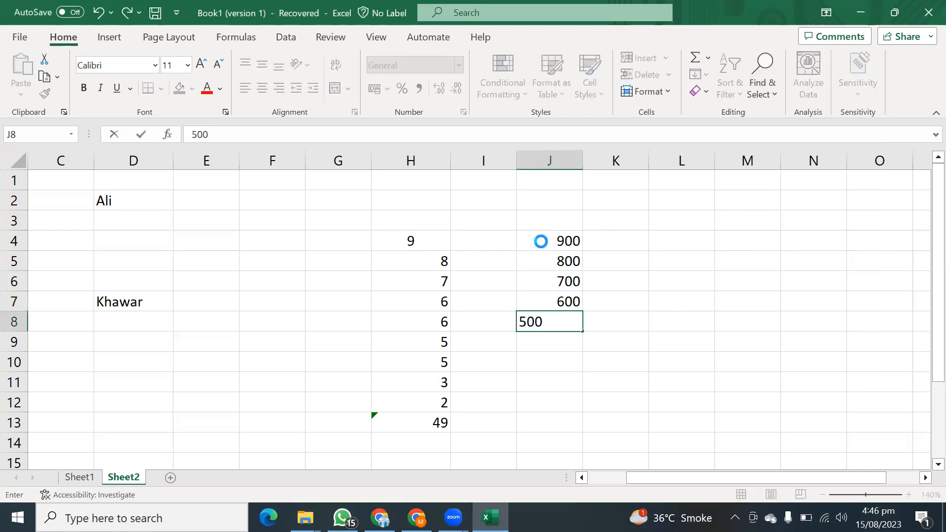
key("Return")
Step: Add the average of J4:J8 directly below the numbers in column J with the AutoSum Average function
left_click_drag(540, 241, 547, 326)
left_click(709, 58)
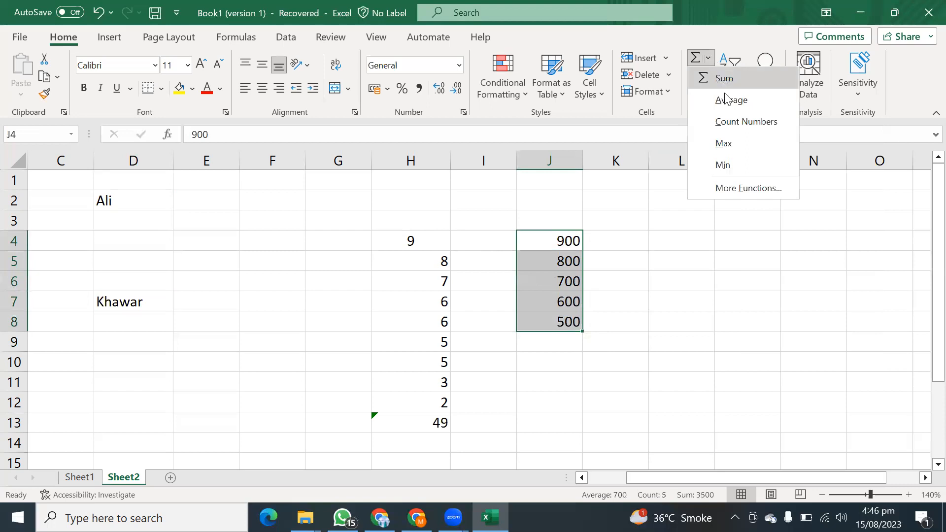
left_click(729, 100)
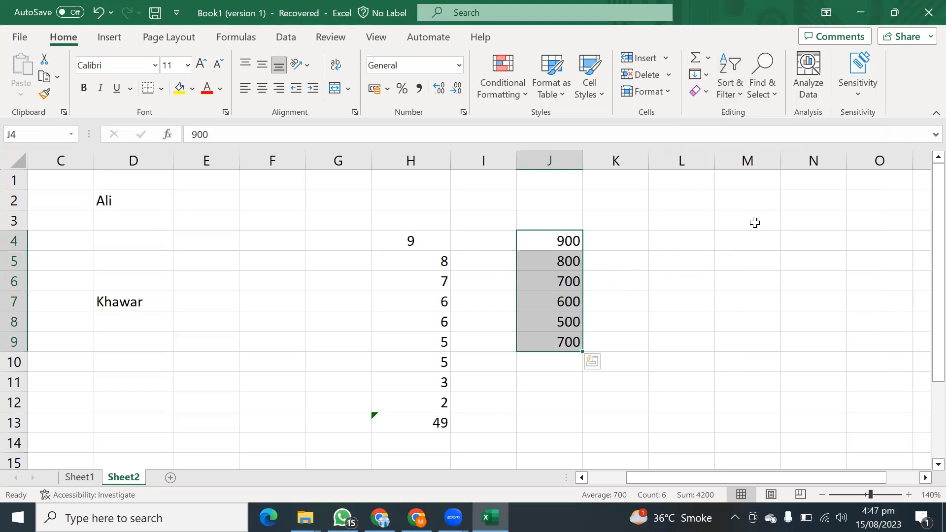
Step: Select all formula cells in the sheet with the Find & Select Formulas option and inspect the formulas in H13 and J9
left_click(767, 194)
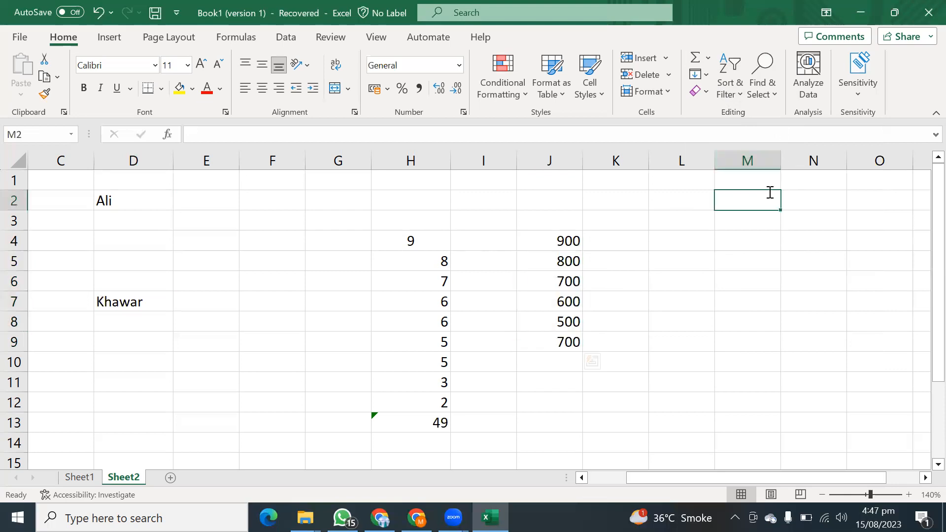
left_click(770, 72)
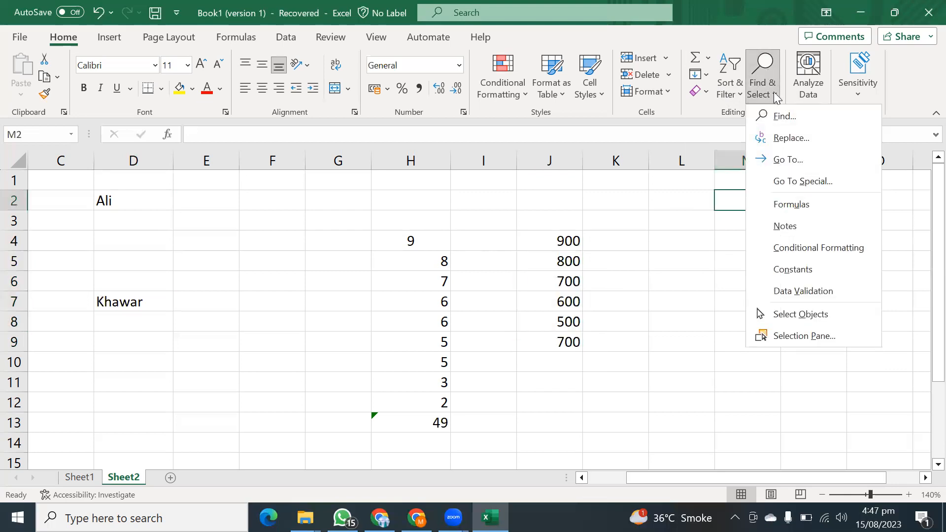
left_click(799, 201)
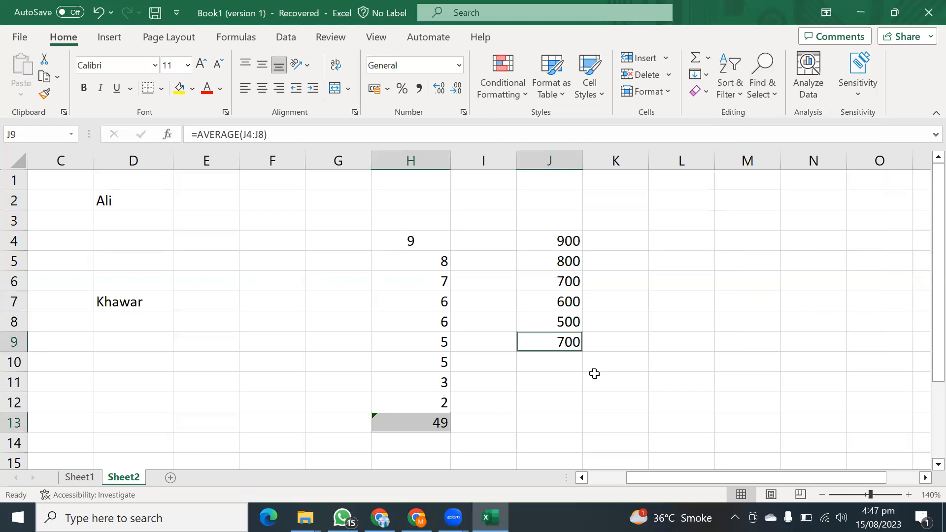
left_click(534, 351, "ctrl")
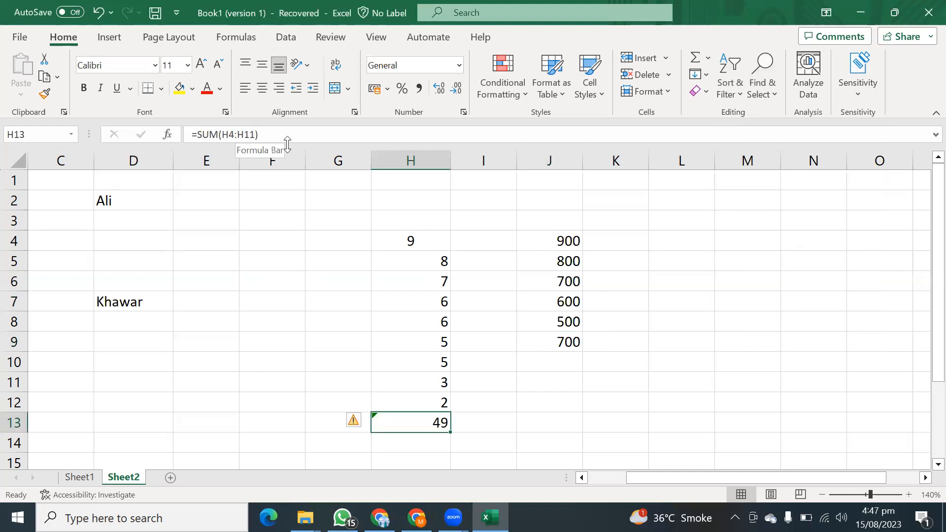
left_click(577, 343)
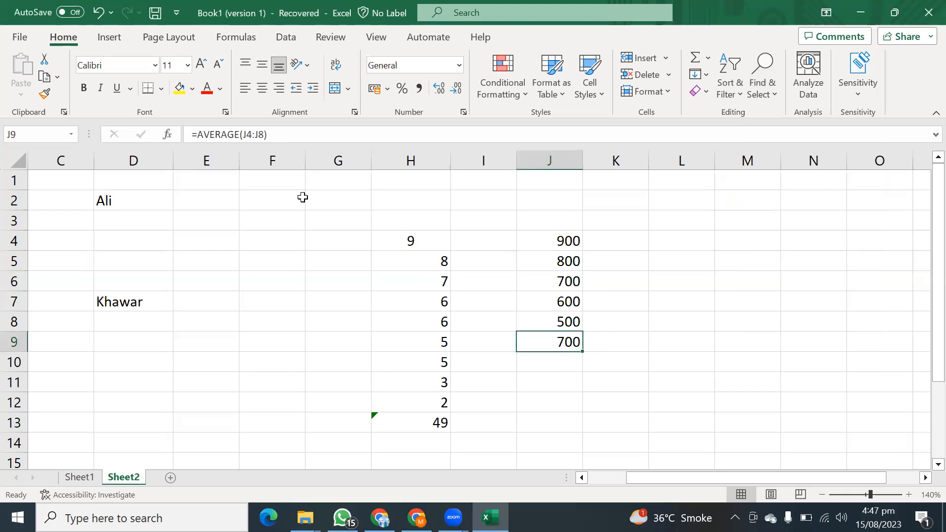
Step: Select all cells containing constants in Sheet2 with the Find & Select Constants option
left_click(773, 92)
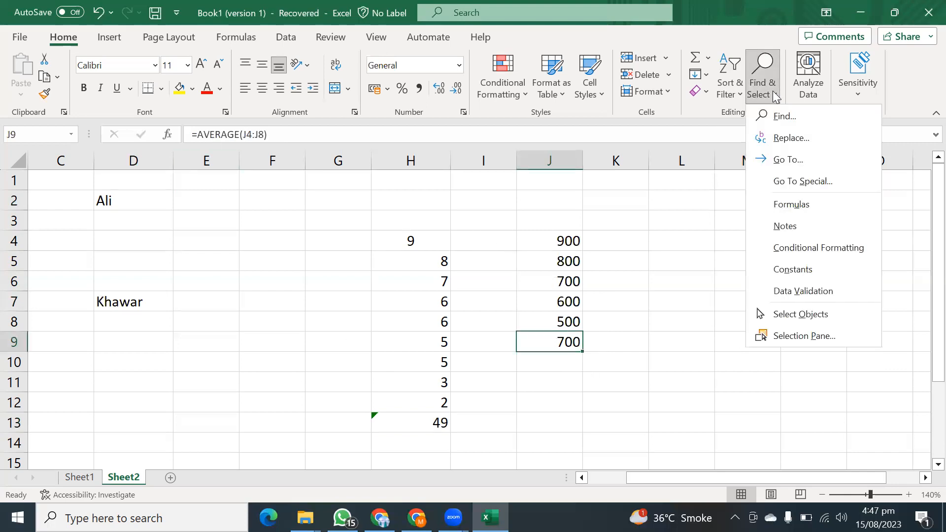
left_click(794, 270)
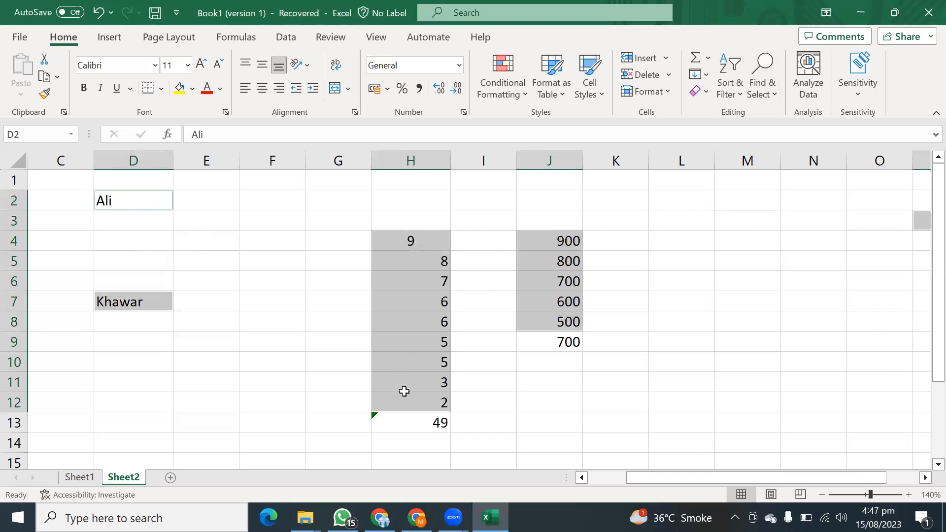
left_click(764, 91)
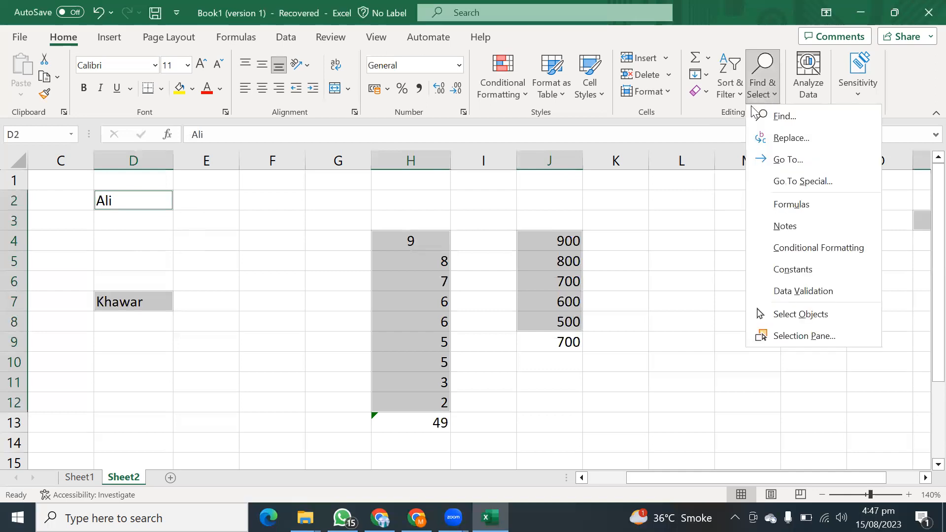
left_click(813, 71)
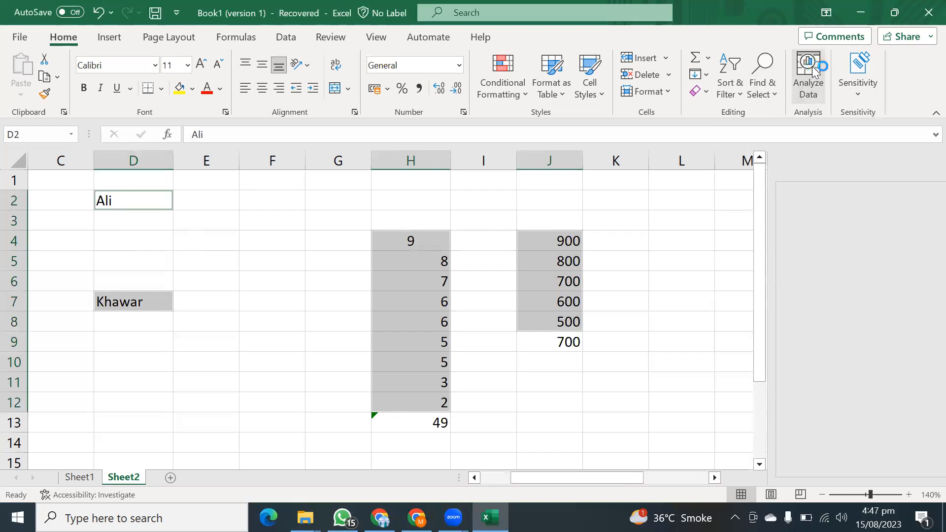
left_click(930, 167)
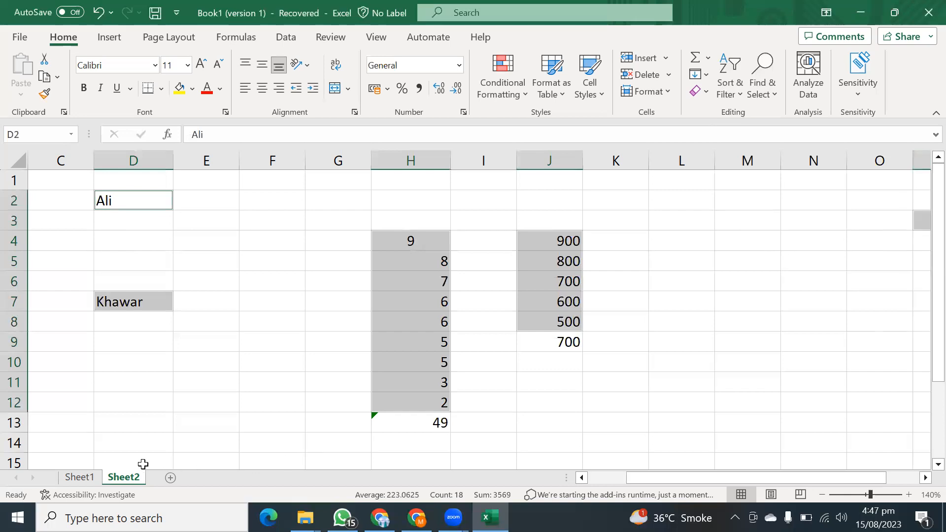
Step: Run Analyze Data on the student marks table in Sheet1 and review the suggested PivotTable and chart insights
left_click(83, 481)
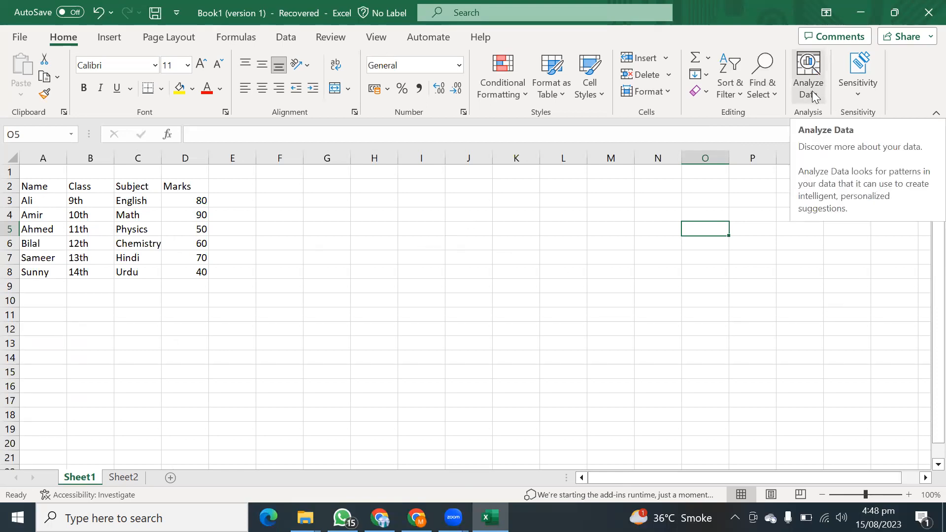
left_click(796, 285)
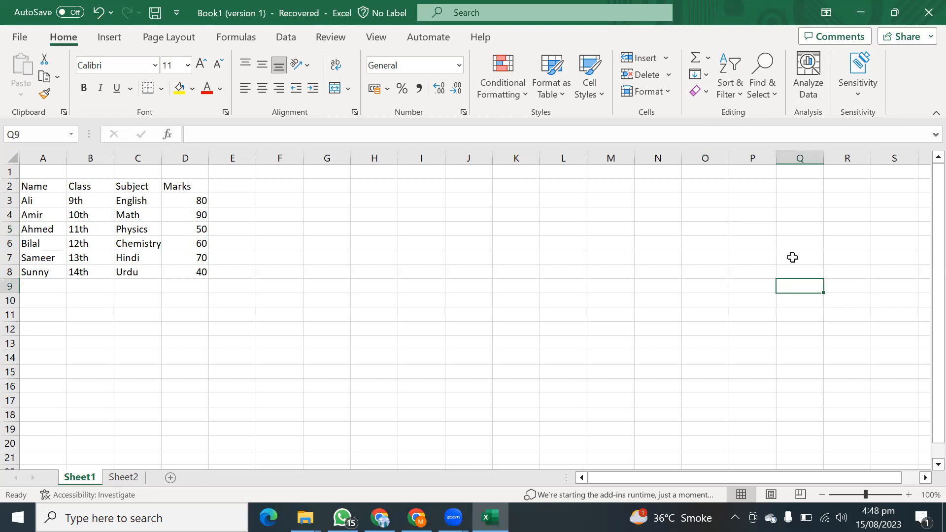
left_click(817, 84)
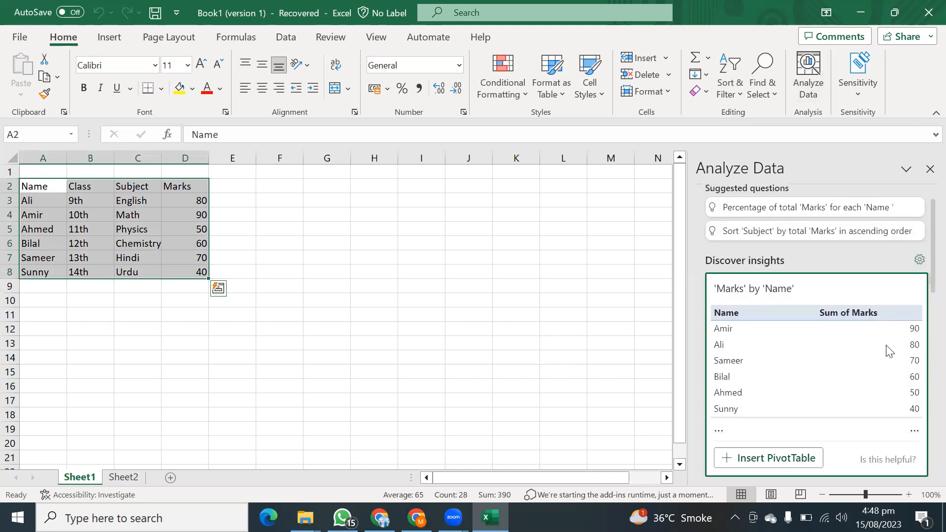
scroll(889, 351, "down", 2)
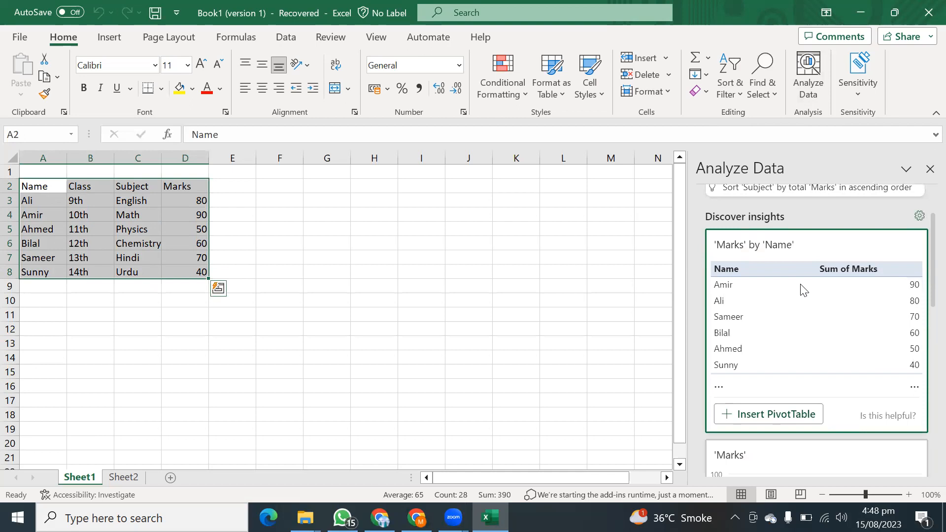
scroll(804, 290, "down", 1)
scroll(803, 289, "down", 3)
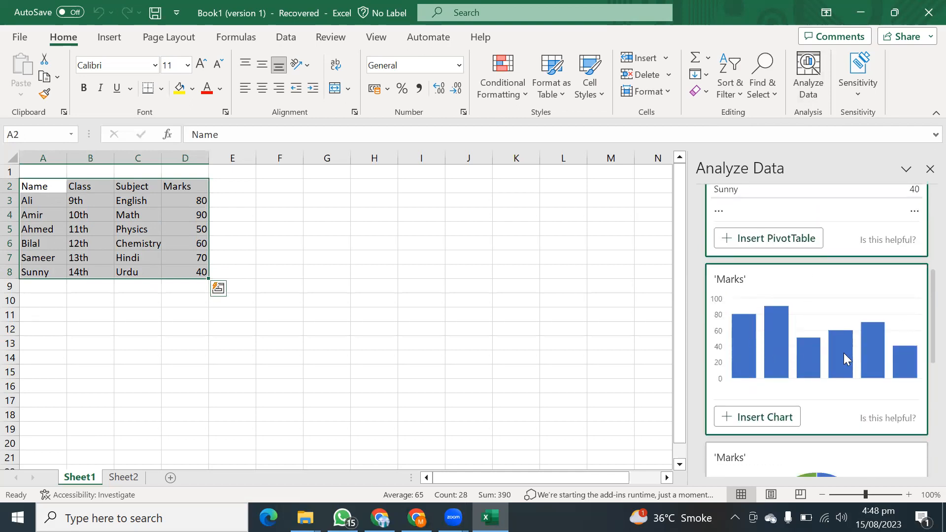
scroll(839, 355, "down", 3)
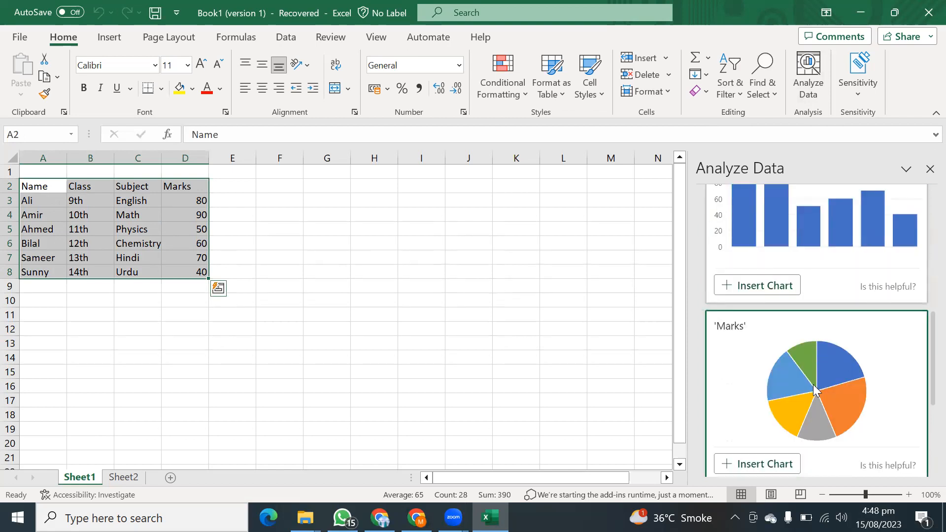
scroll(817, 381, "down", 3)
scroll(818, 383, "down", 2)
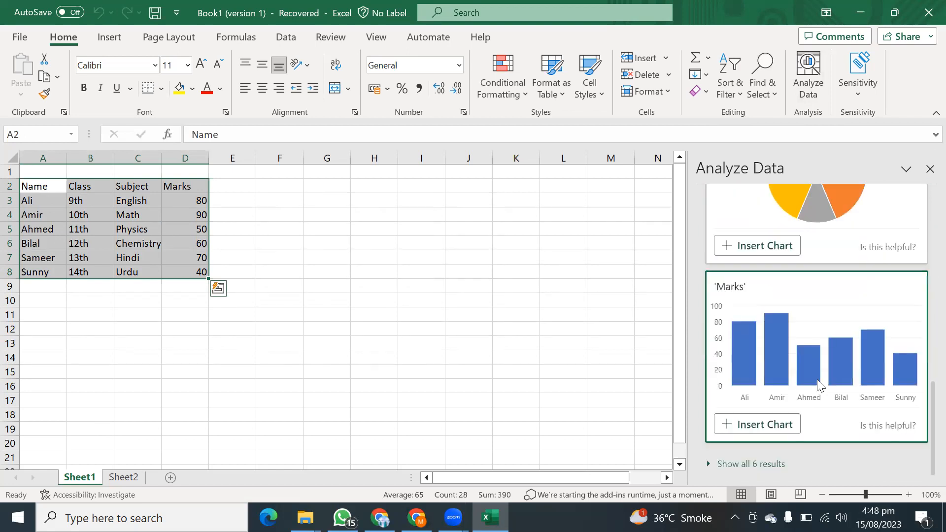
scroll(817, 380, "down", 3)
scroll(817, 379, "up", 2)
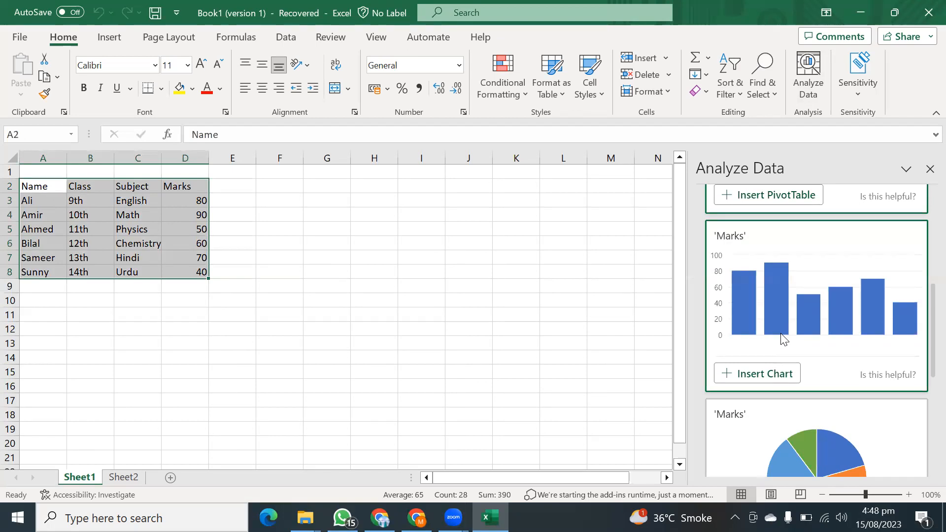
left_click(929, 170)
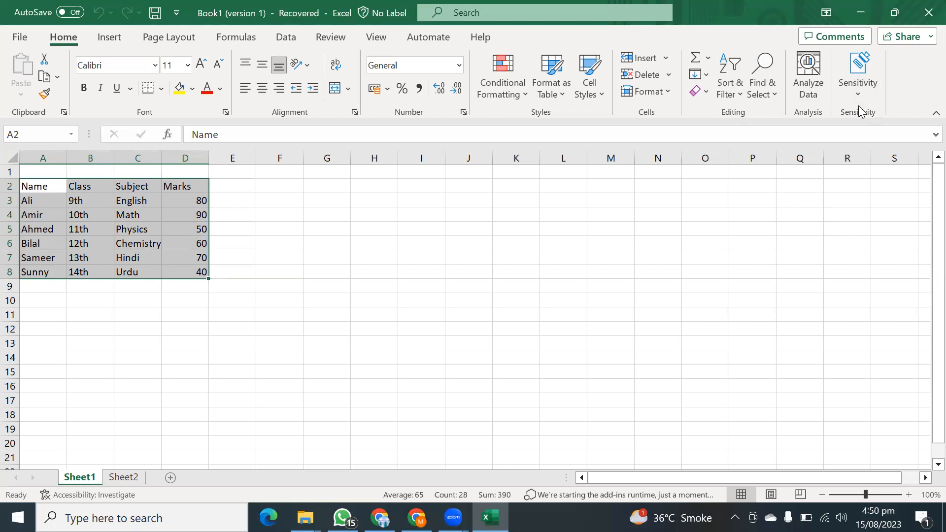
Step: View the available Sensitivity labels for the workbook without applying one
left_click(859, 93)
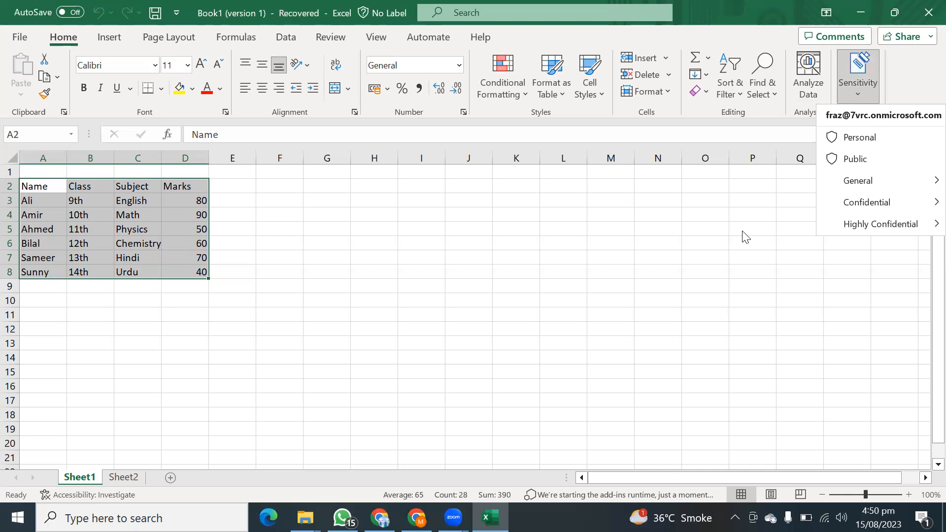
left_click(702, 244)
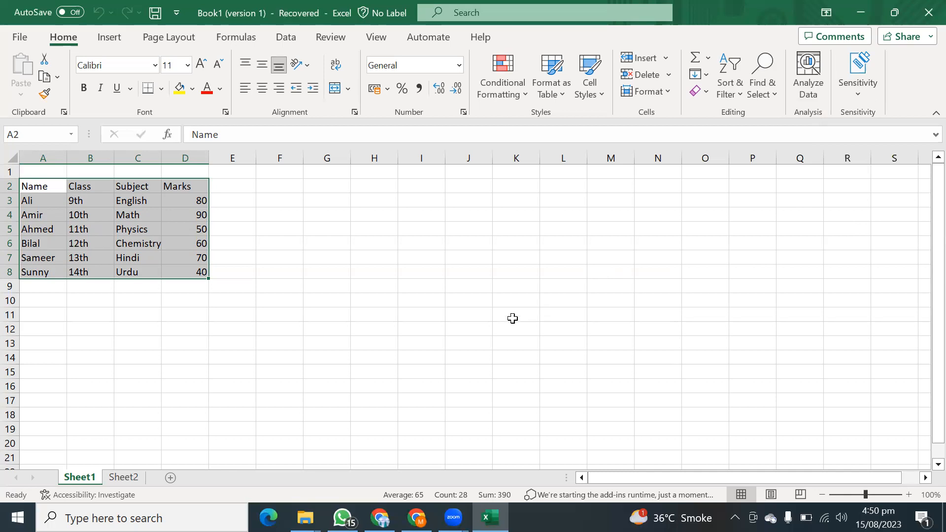
left_click(112, 43)
left_click(180, 38)
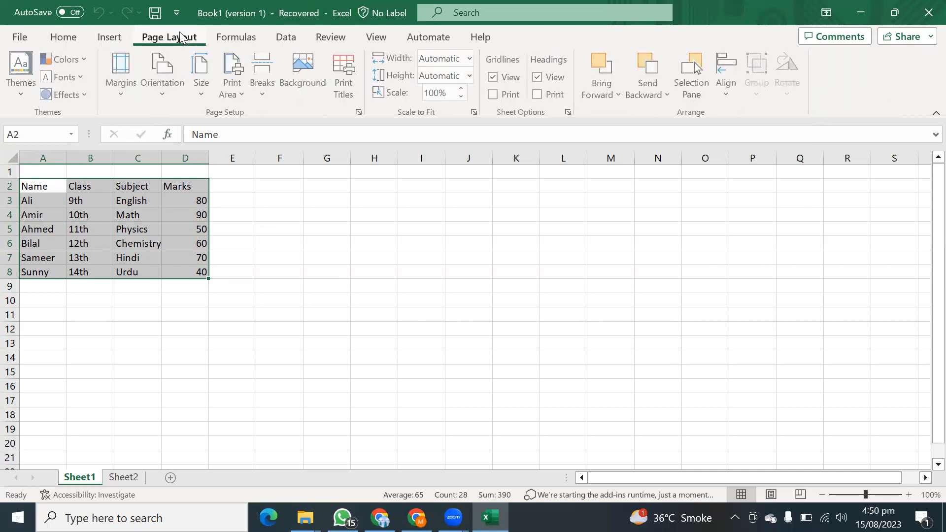
left_click(109, 38)
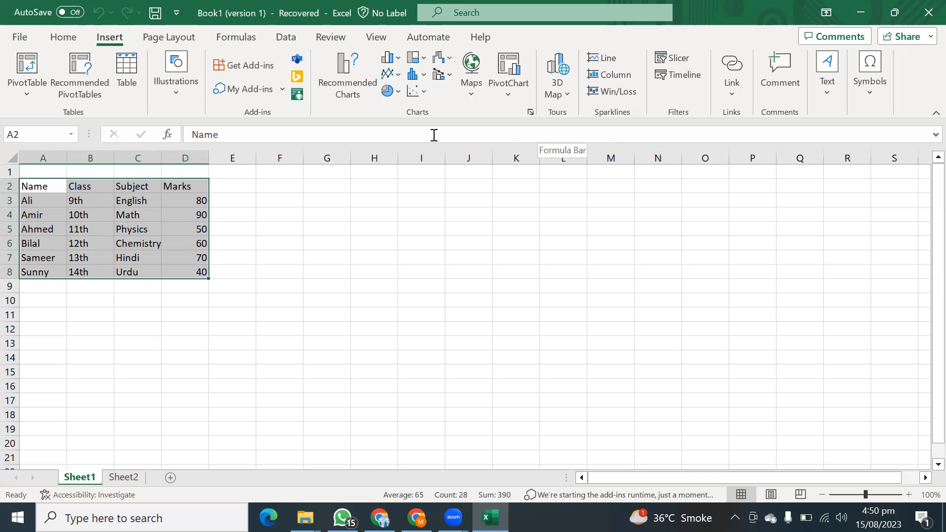
left_click(75, 35)
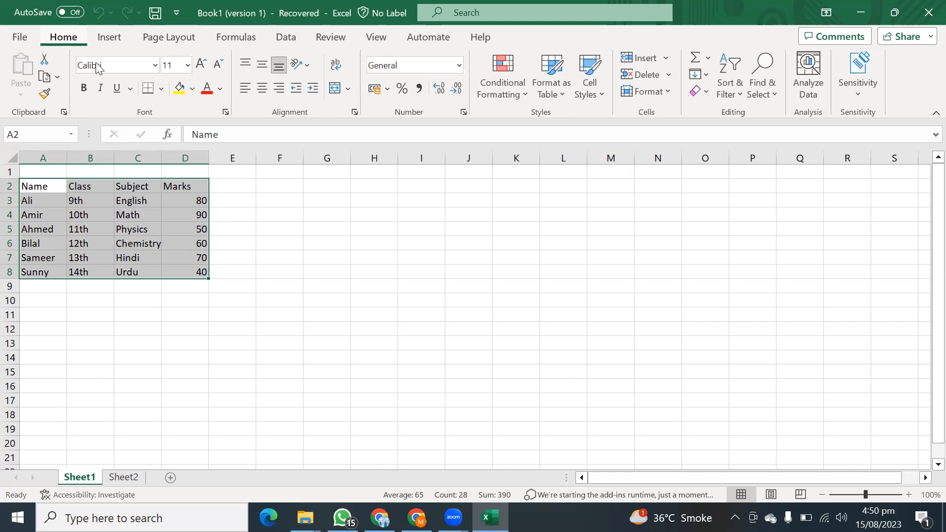